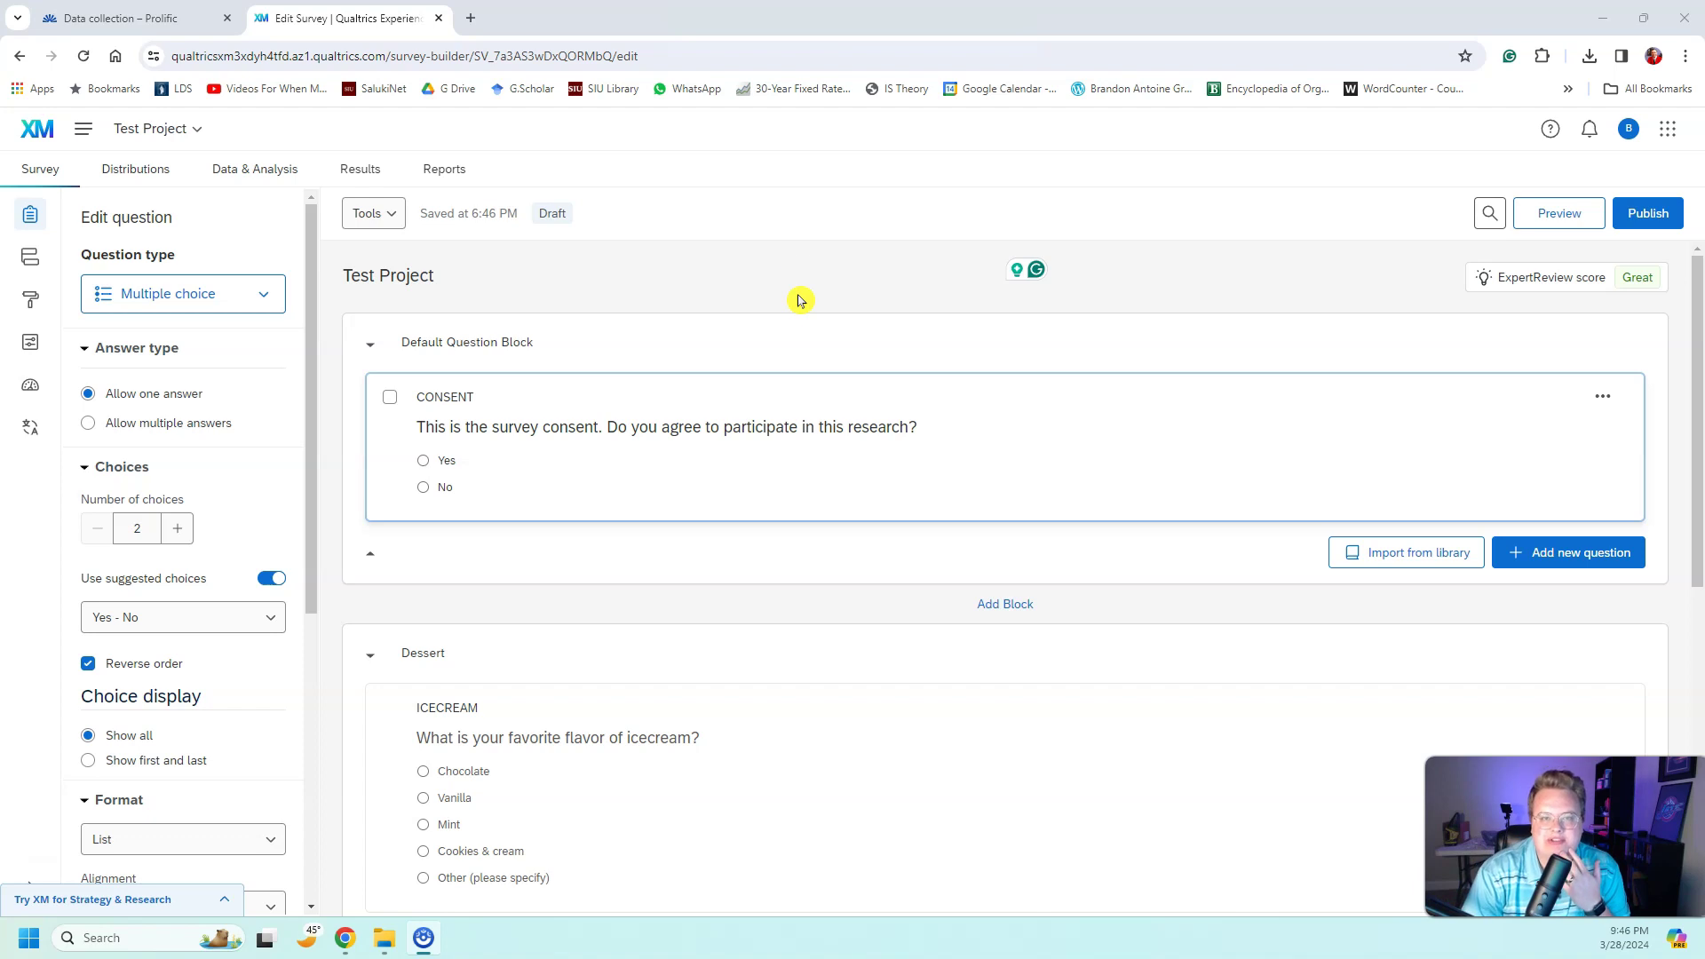
Open and close the consent question's text editor, leaving its wording unchanged
{"action": "left_click", "coordinate": [670, 441]}
{"action": "left_click", "coordinate": [594, 429]}
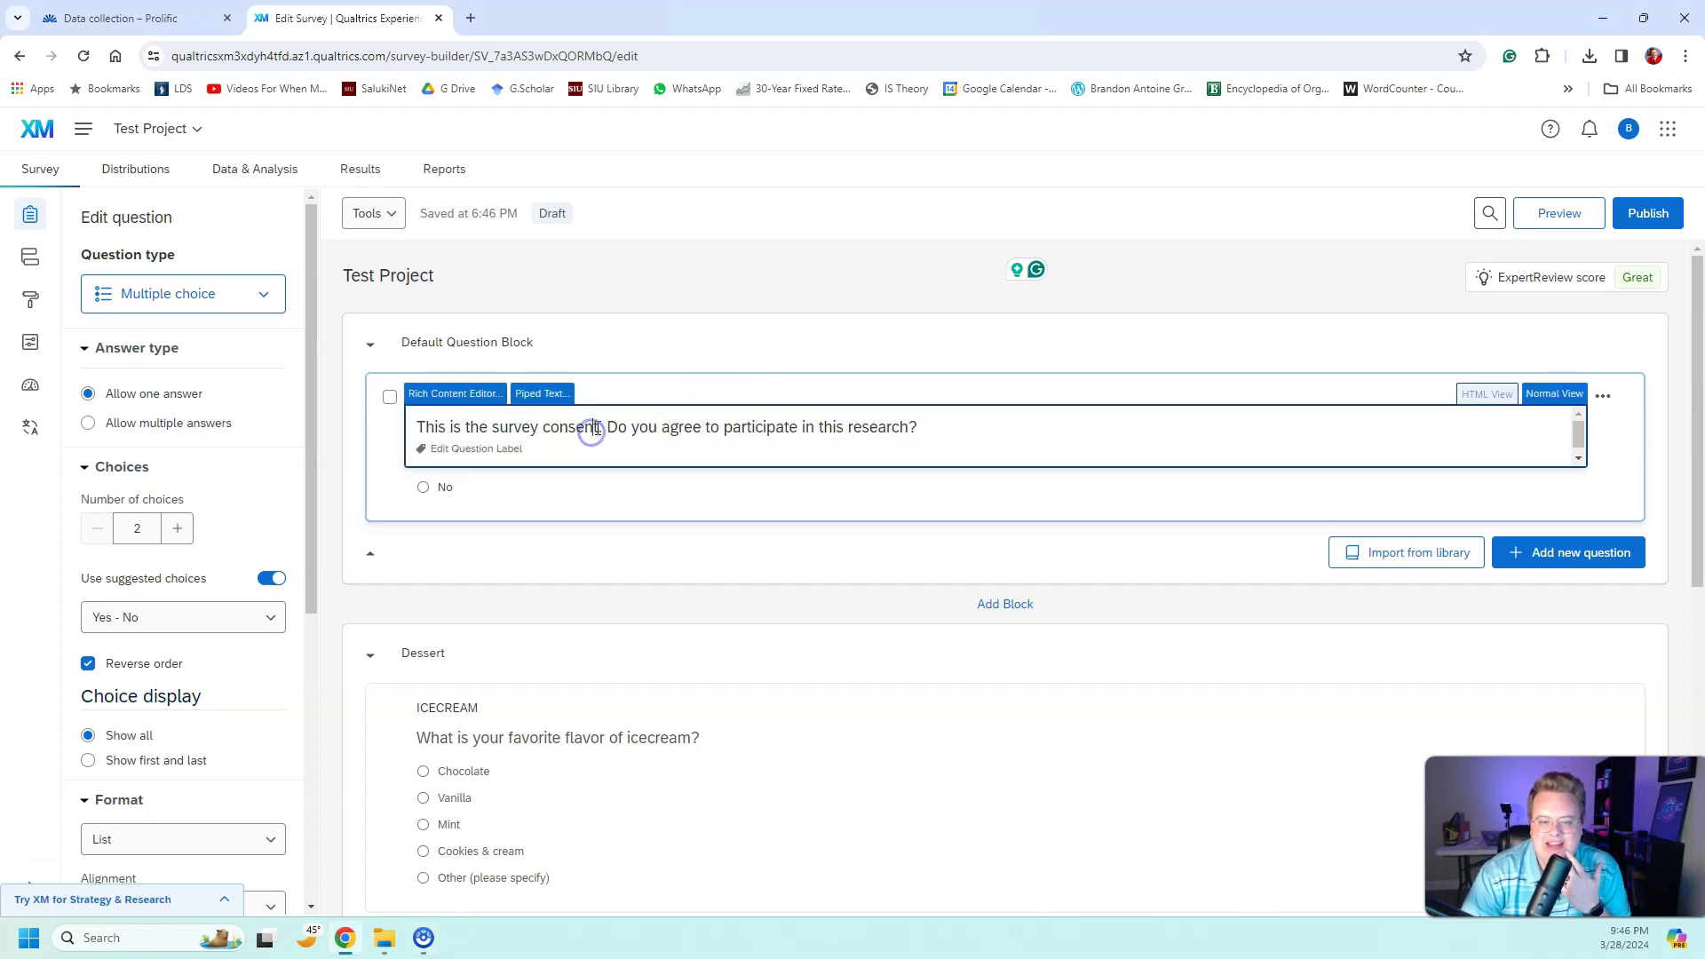
{"action": "left_click", "coordinate": [782, 286]}
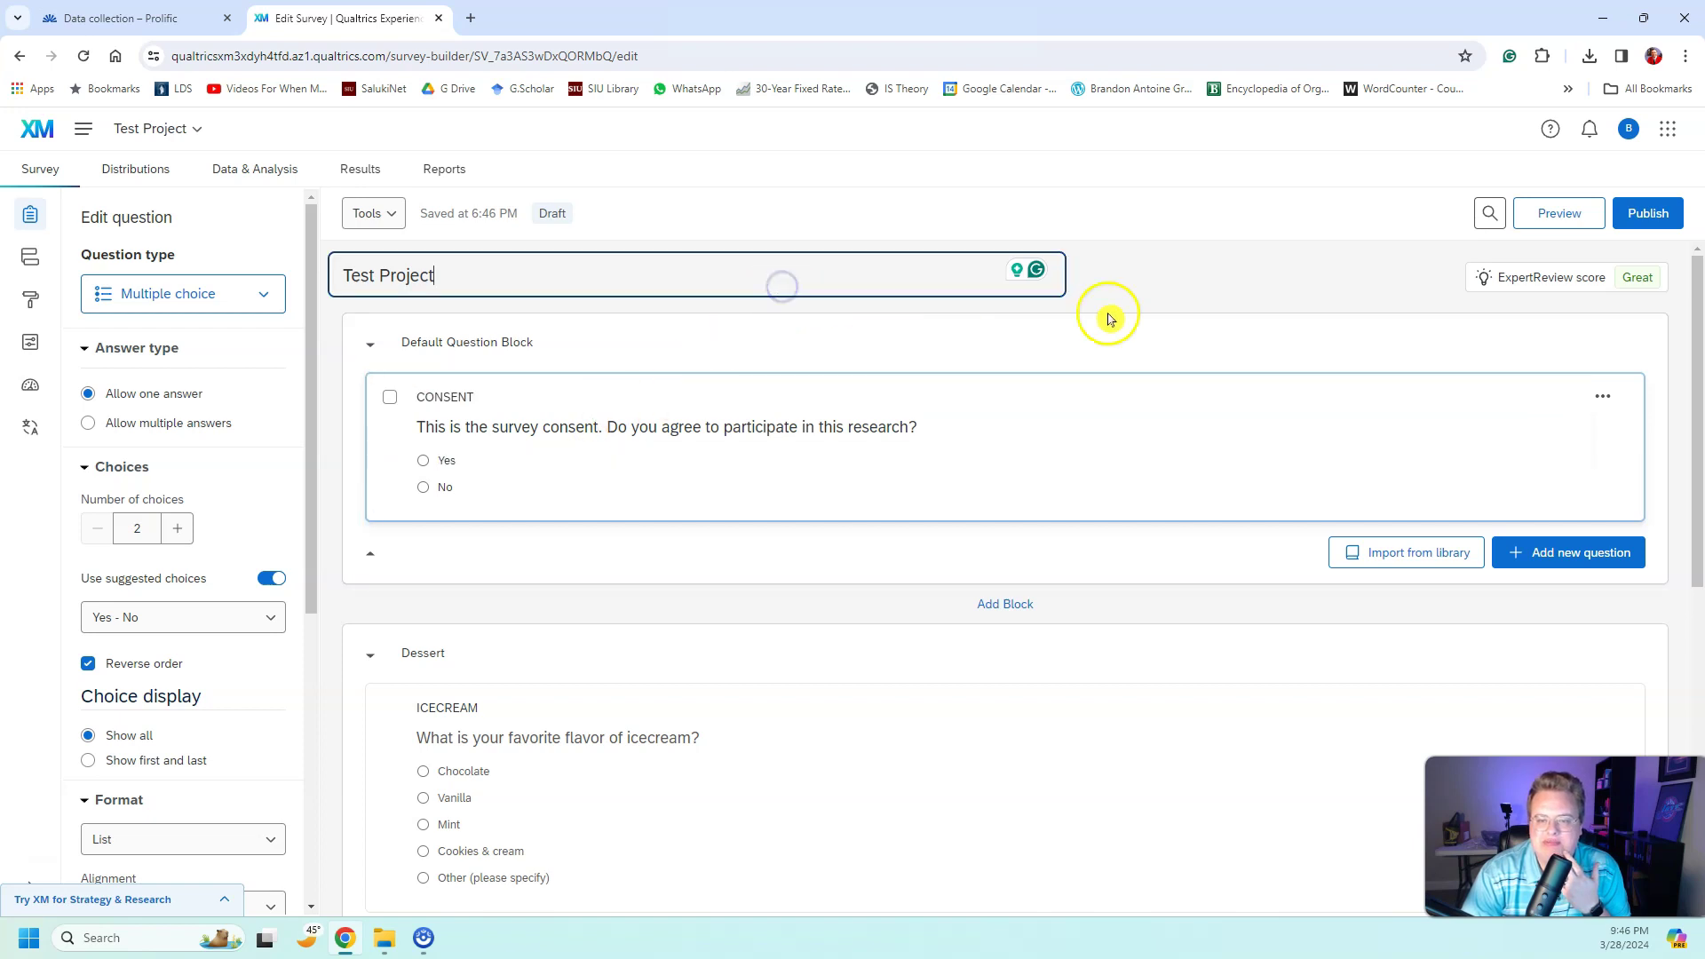
{"action": "left_click", "coordinate": [1181, 277]}
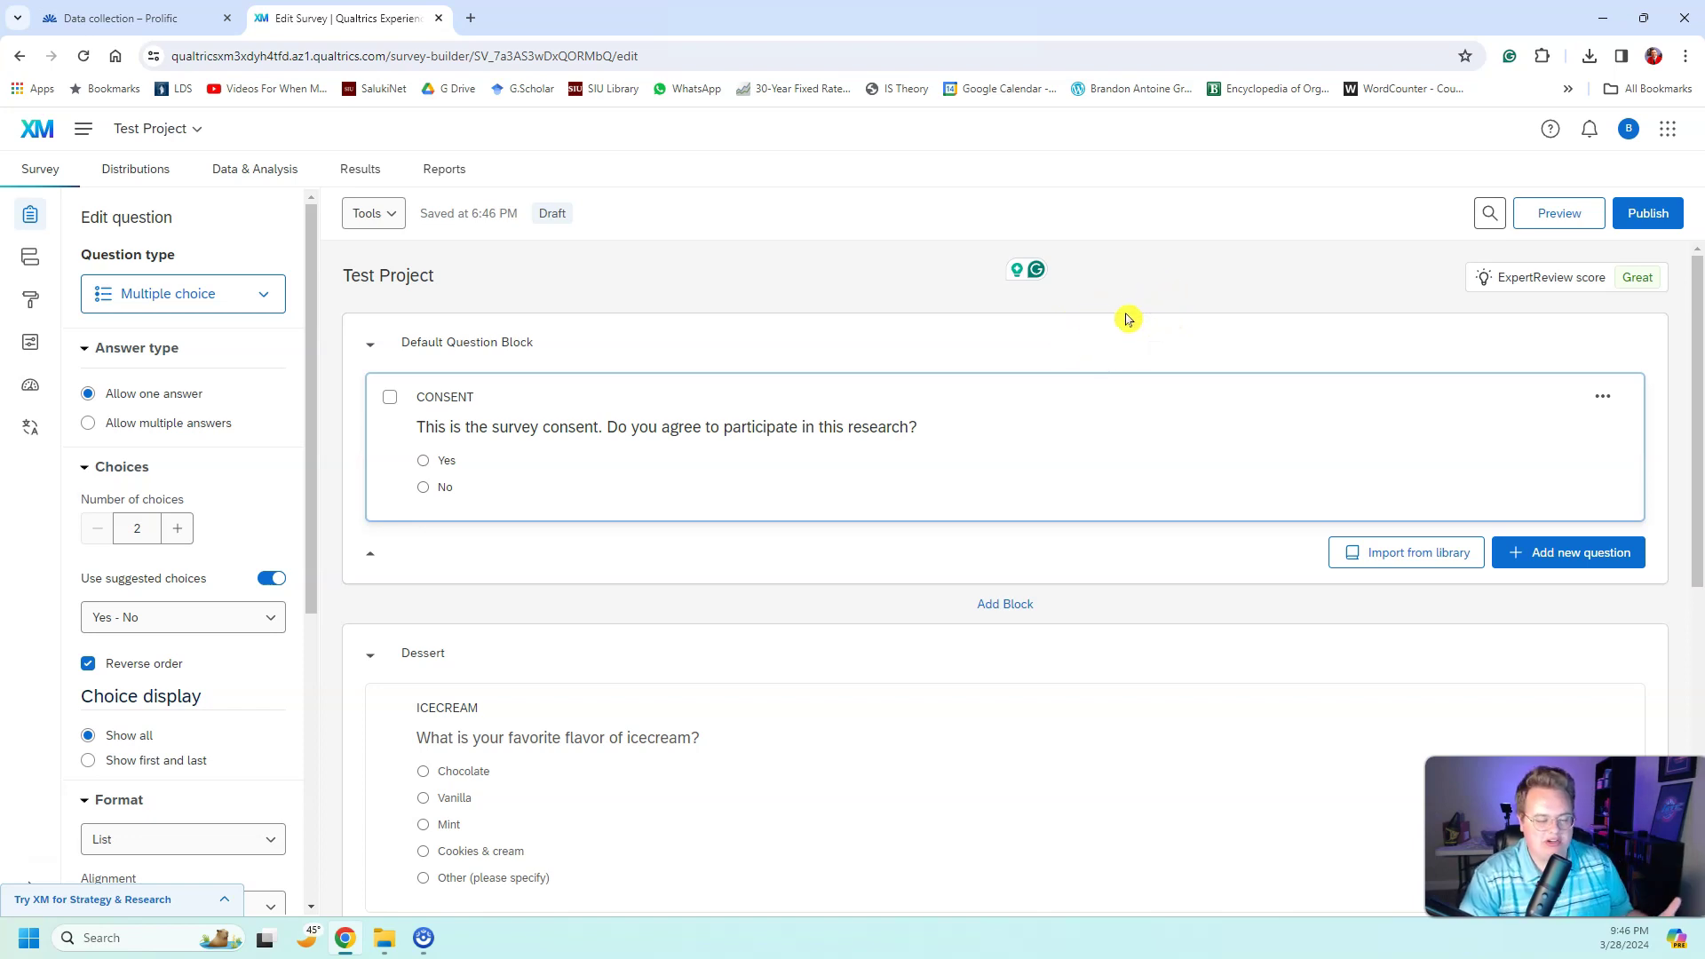
{"action": "left_click", "coordinate": [595, 428]}
{"action": "left_click", "coordinate": [595, 427]}
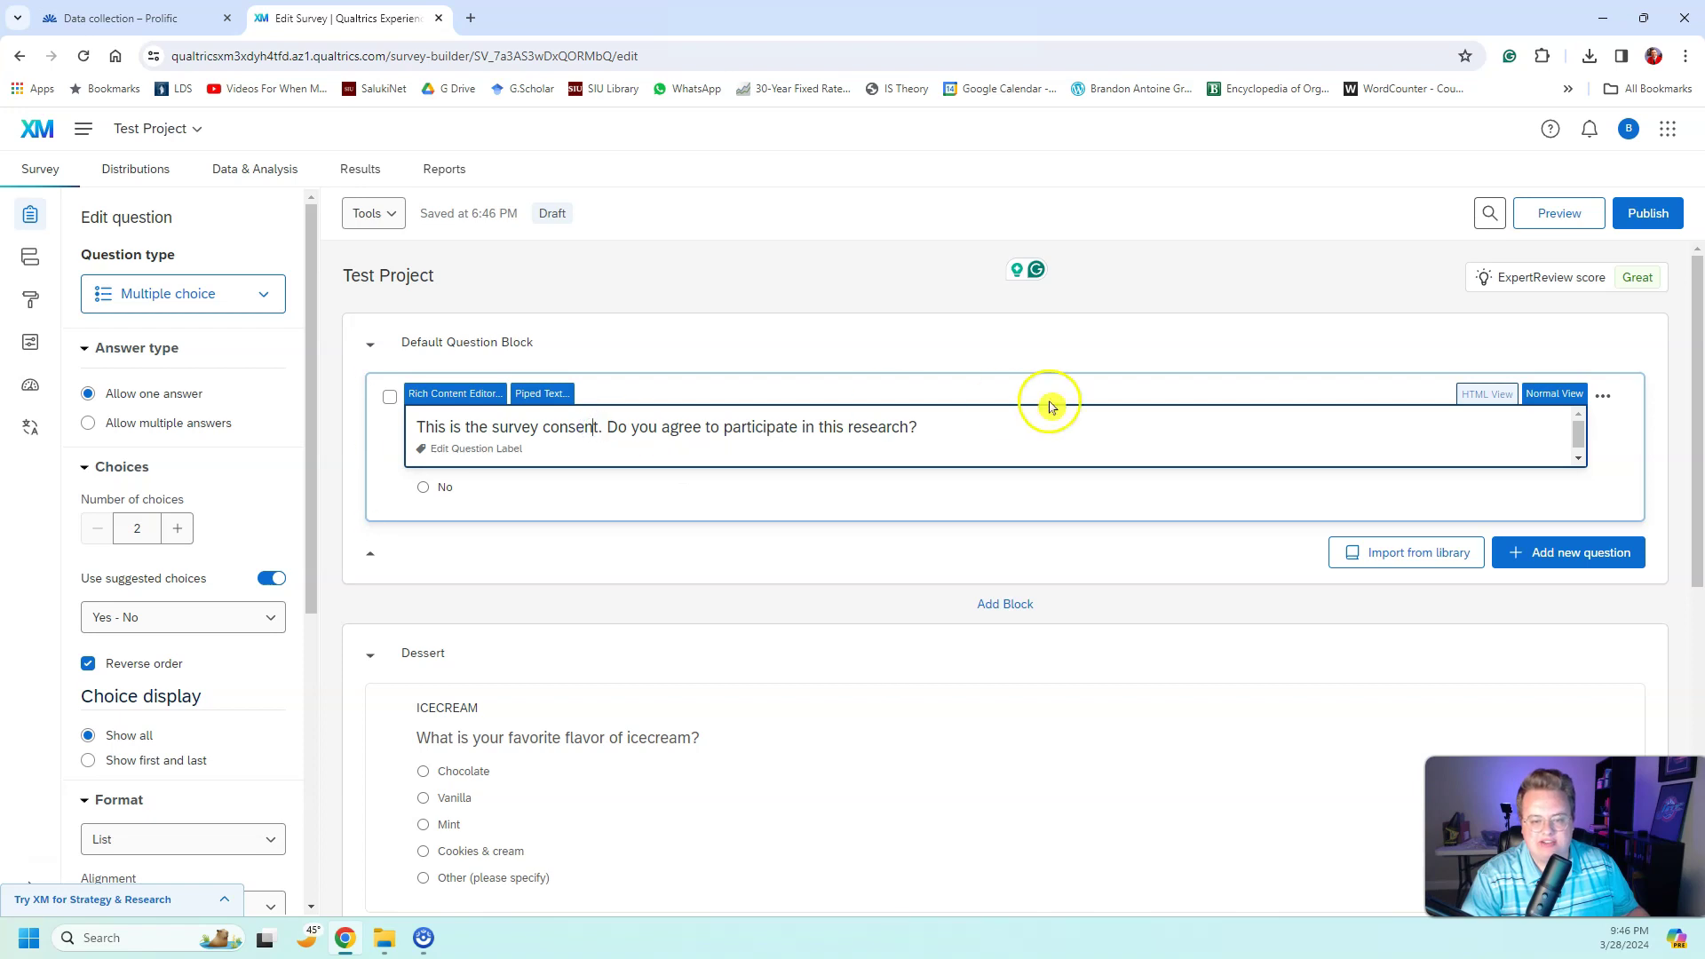
{"action": "left_click", "coordinate": [1208, 279]}
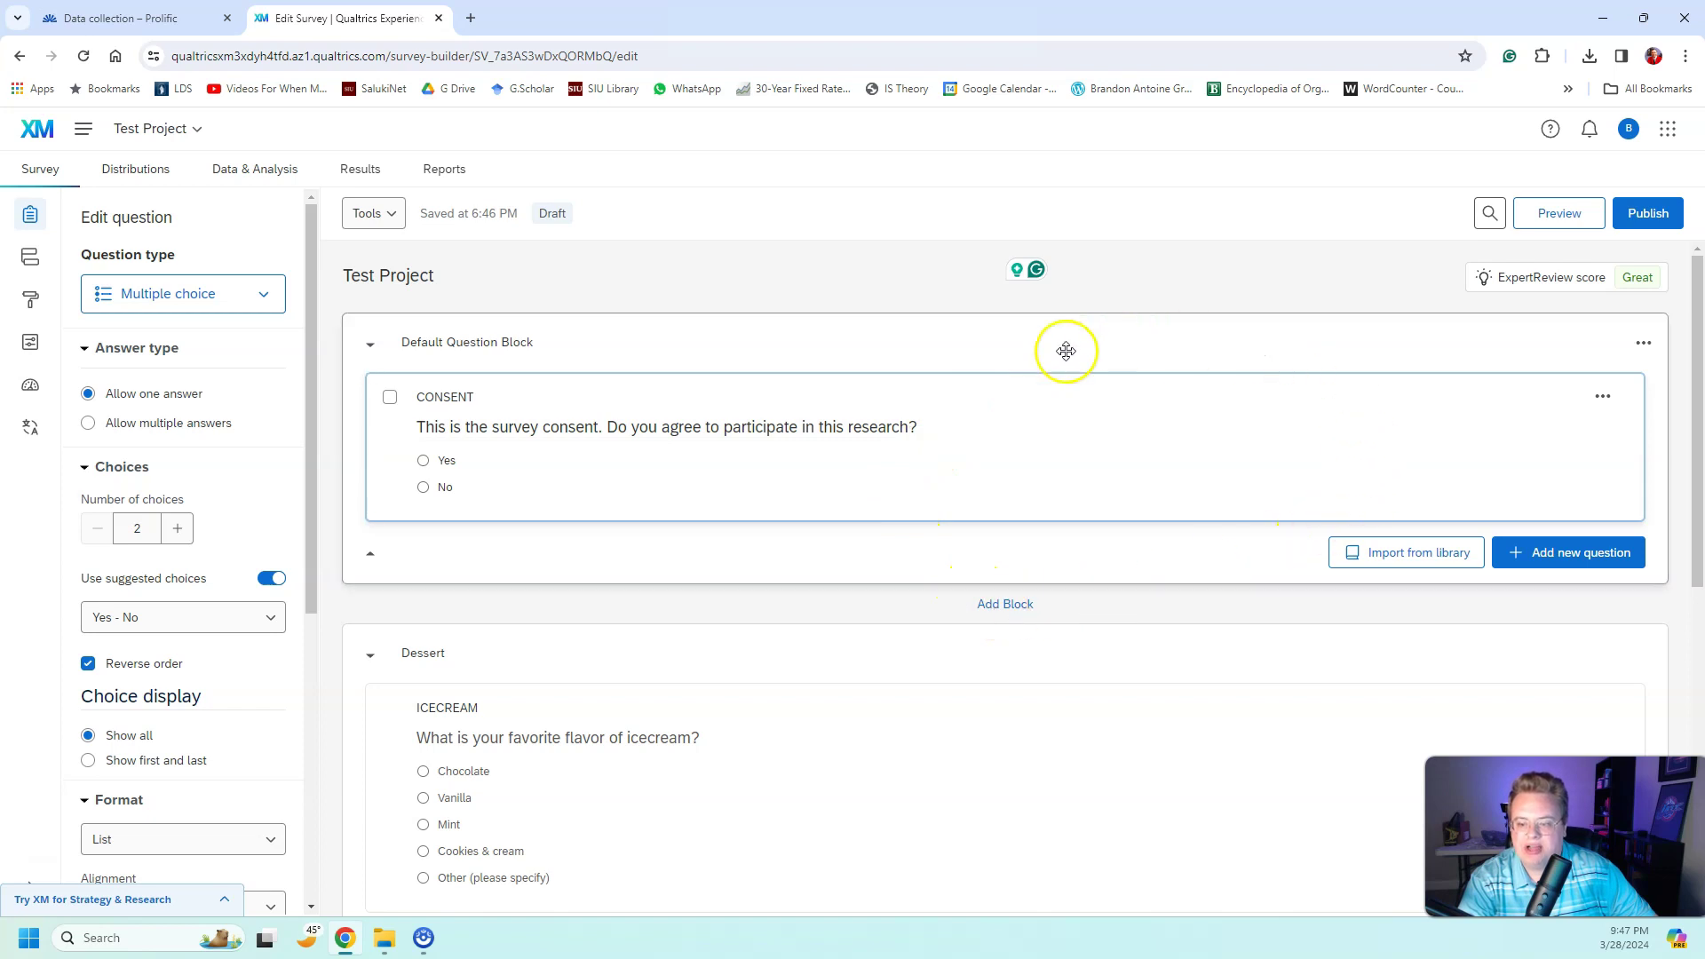
Add a new block, delete the Default Question Block, and drag Block 3 to the top
{"action": "left_click", "coordinate": [996, 608]}
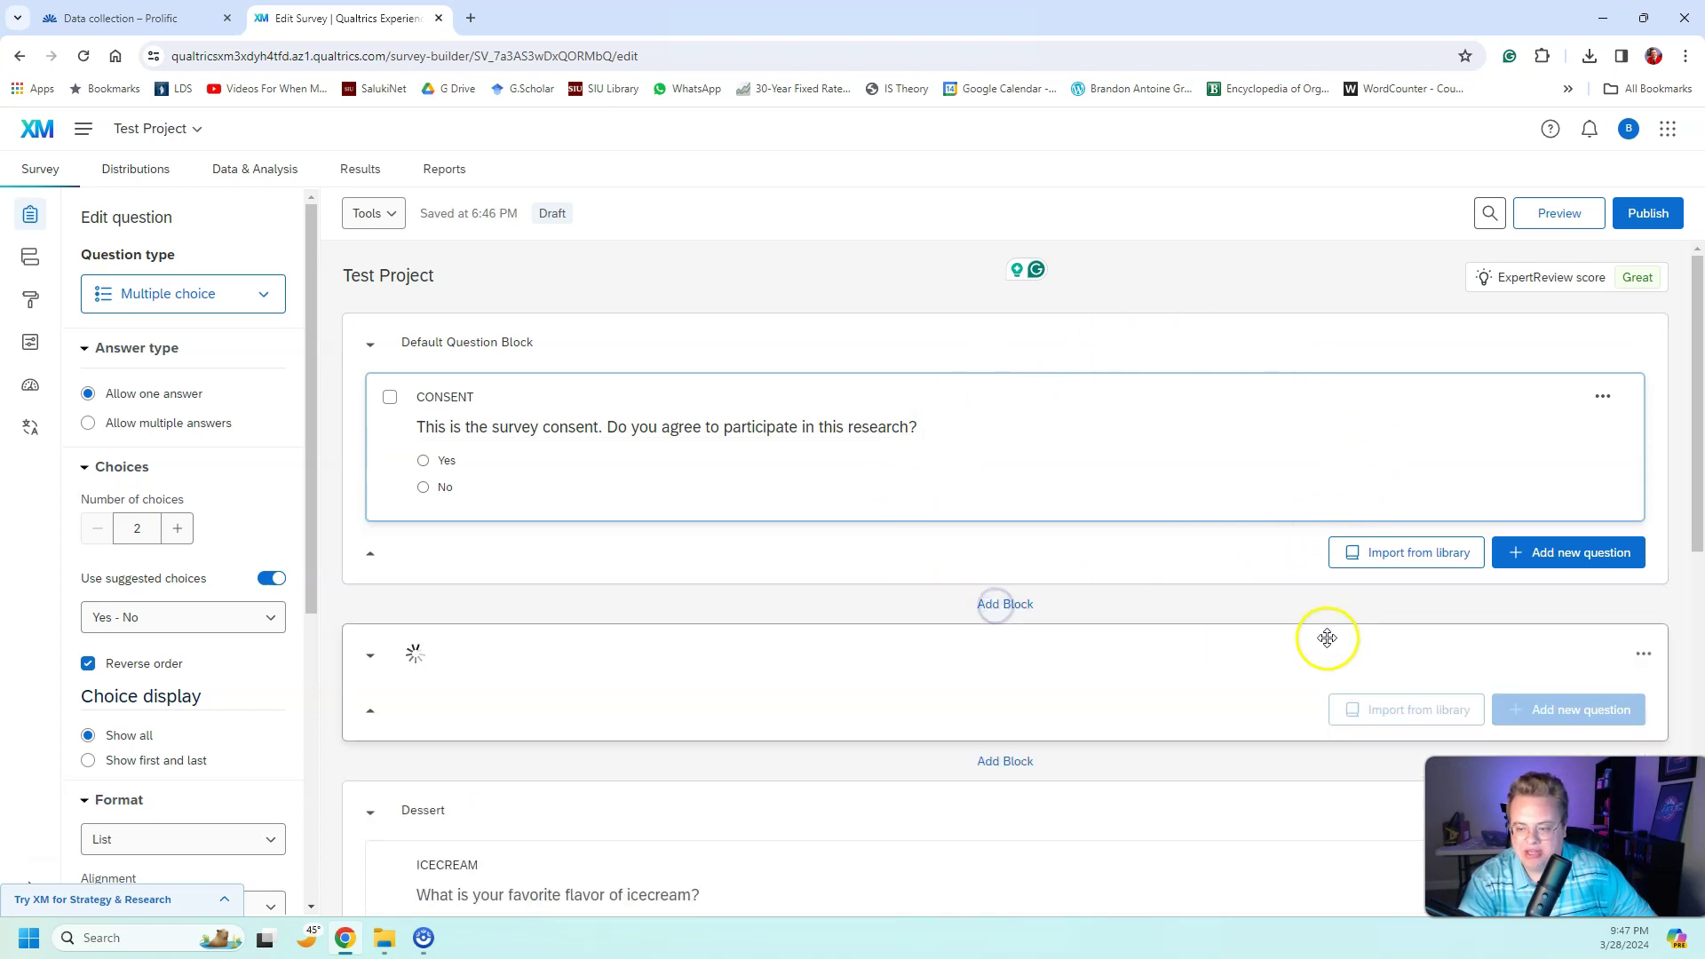
{"action": "left_click", "coordinate": [1642, 345]}
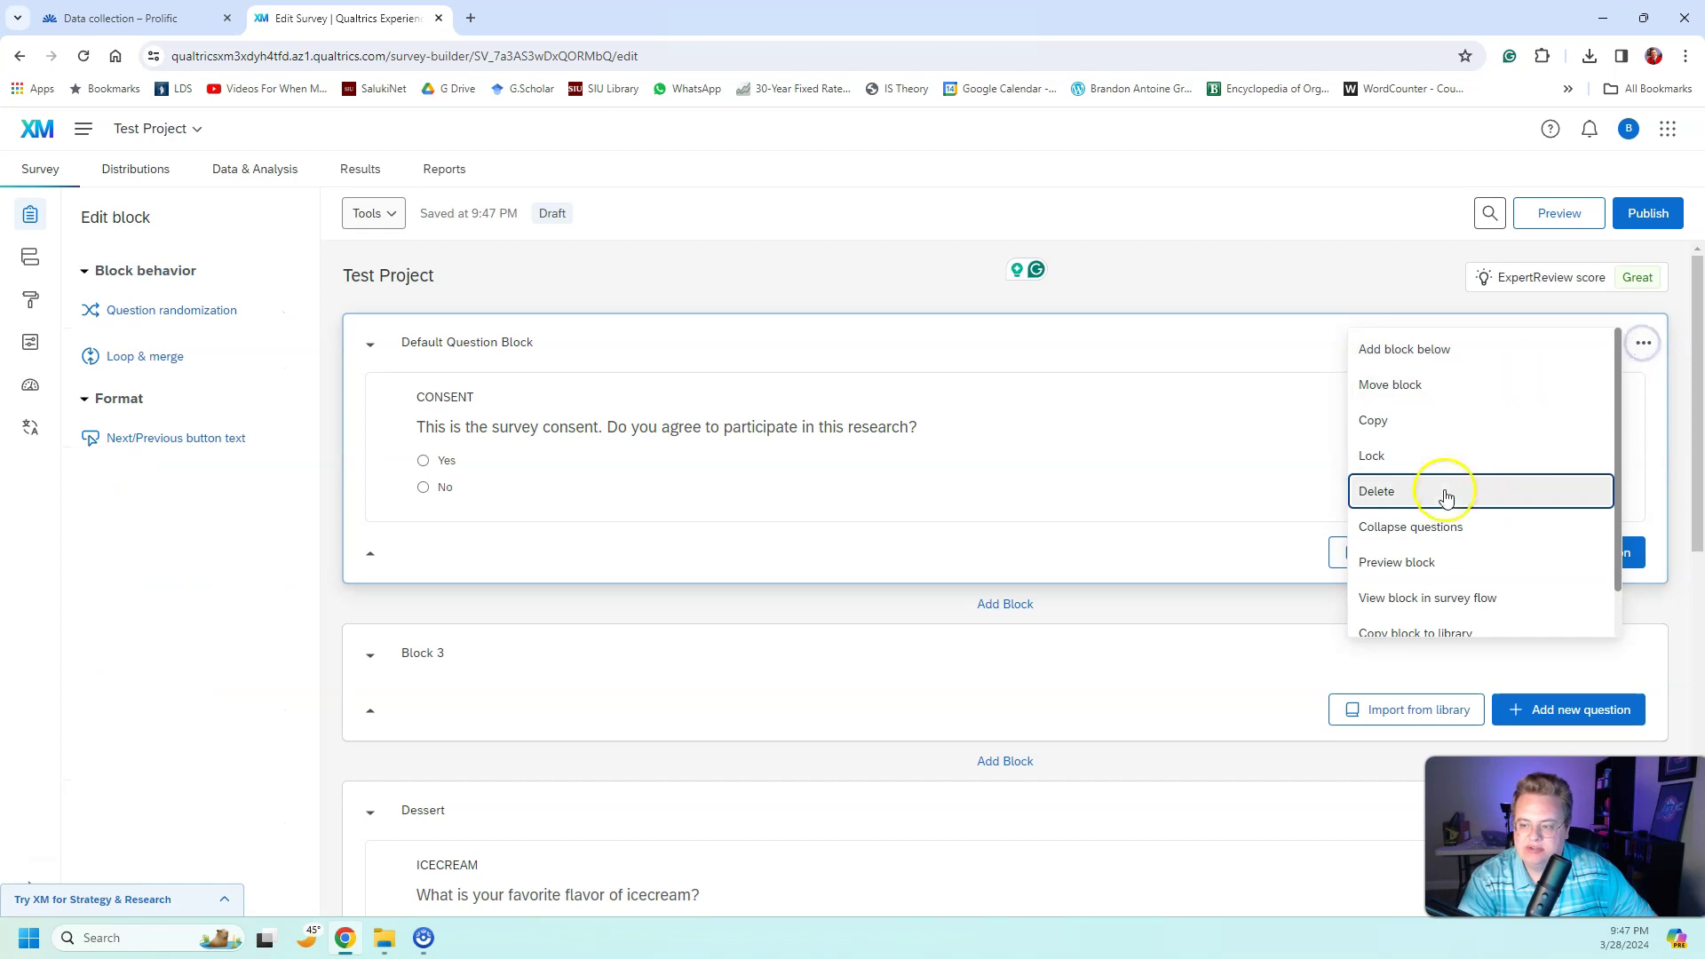
{"action": "left_click", "coordinate": [1440, 489]}
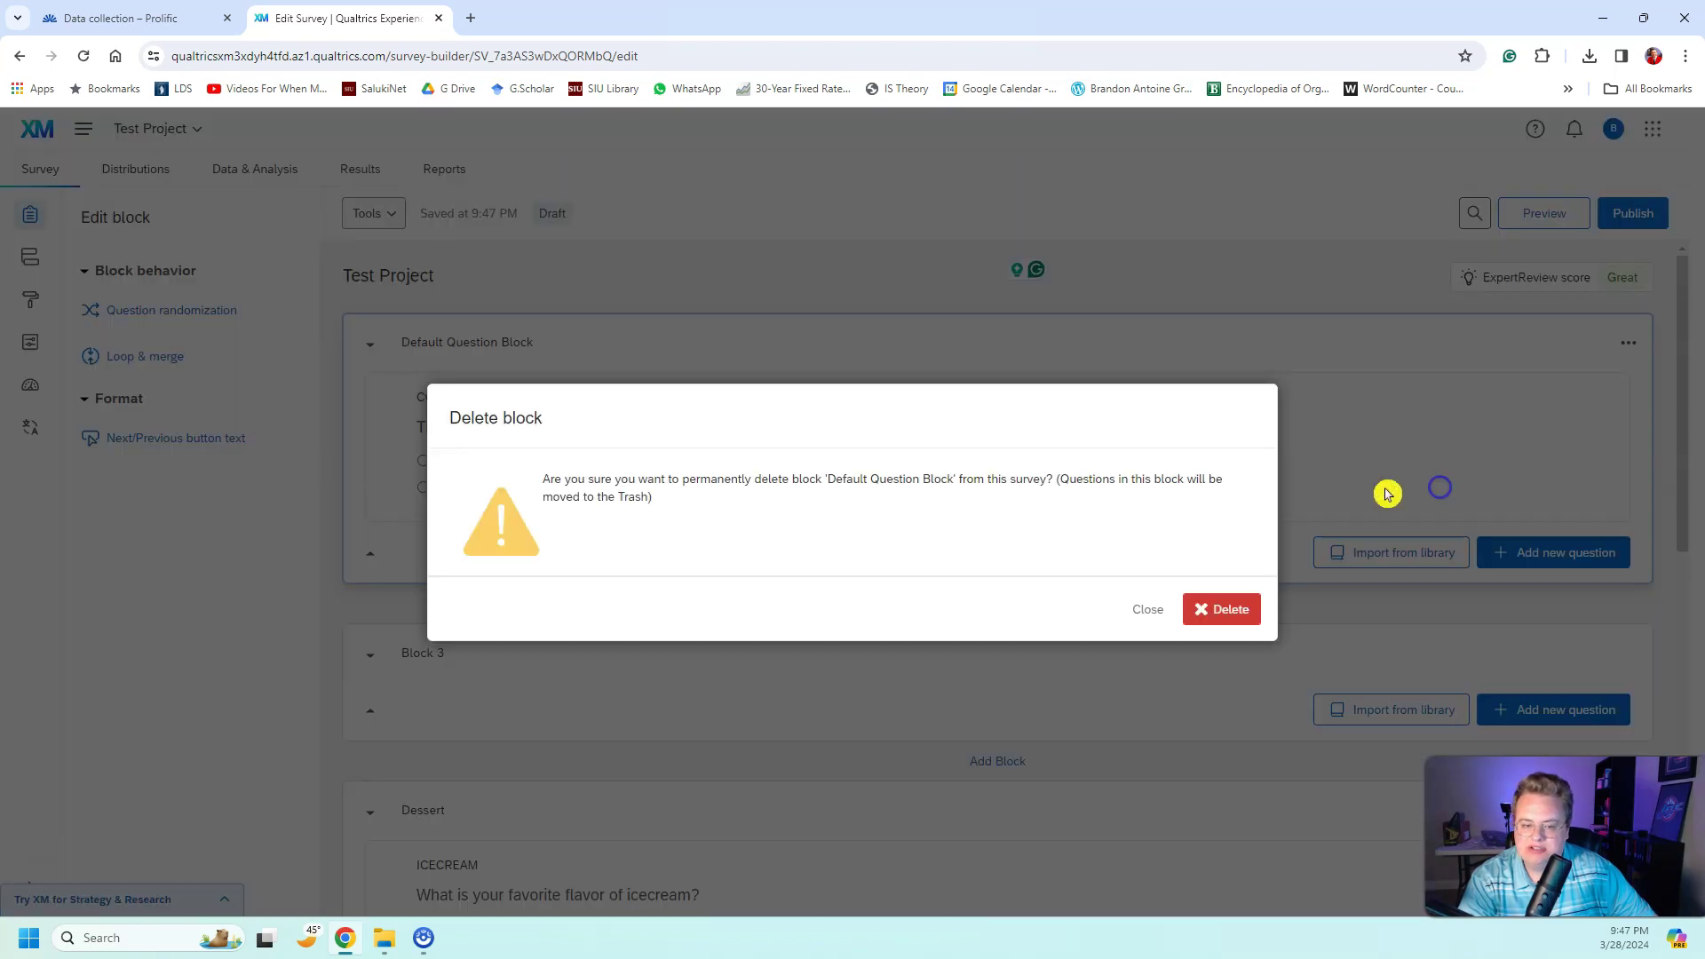
{"action": "left_click", "coordinate": [1194, 604]}
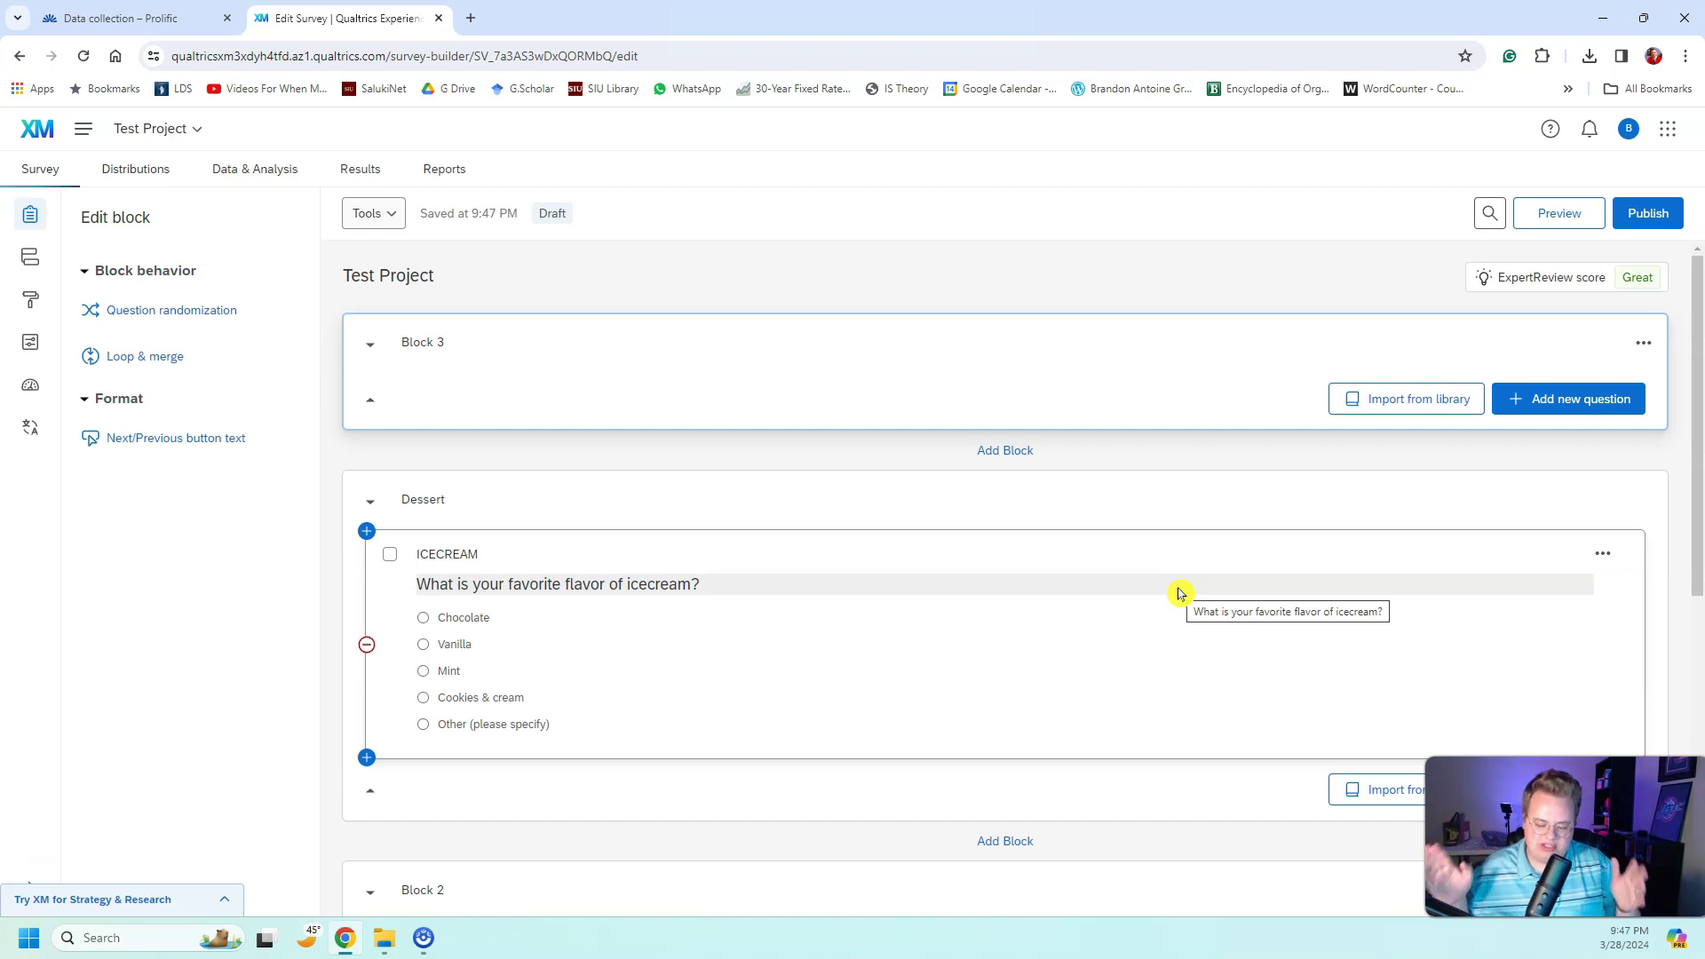
{"action": "left_click_drag", "start_coordinate": [1180, 593], "coordinate": [1079, 338]}
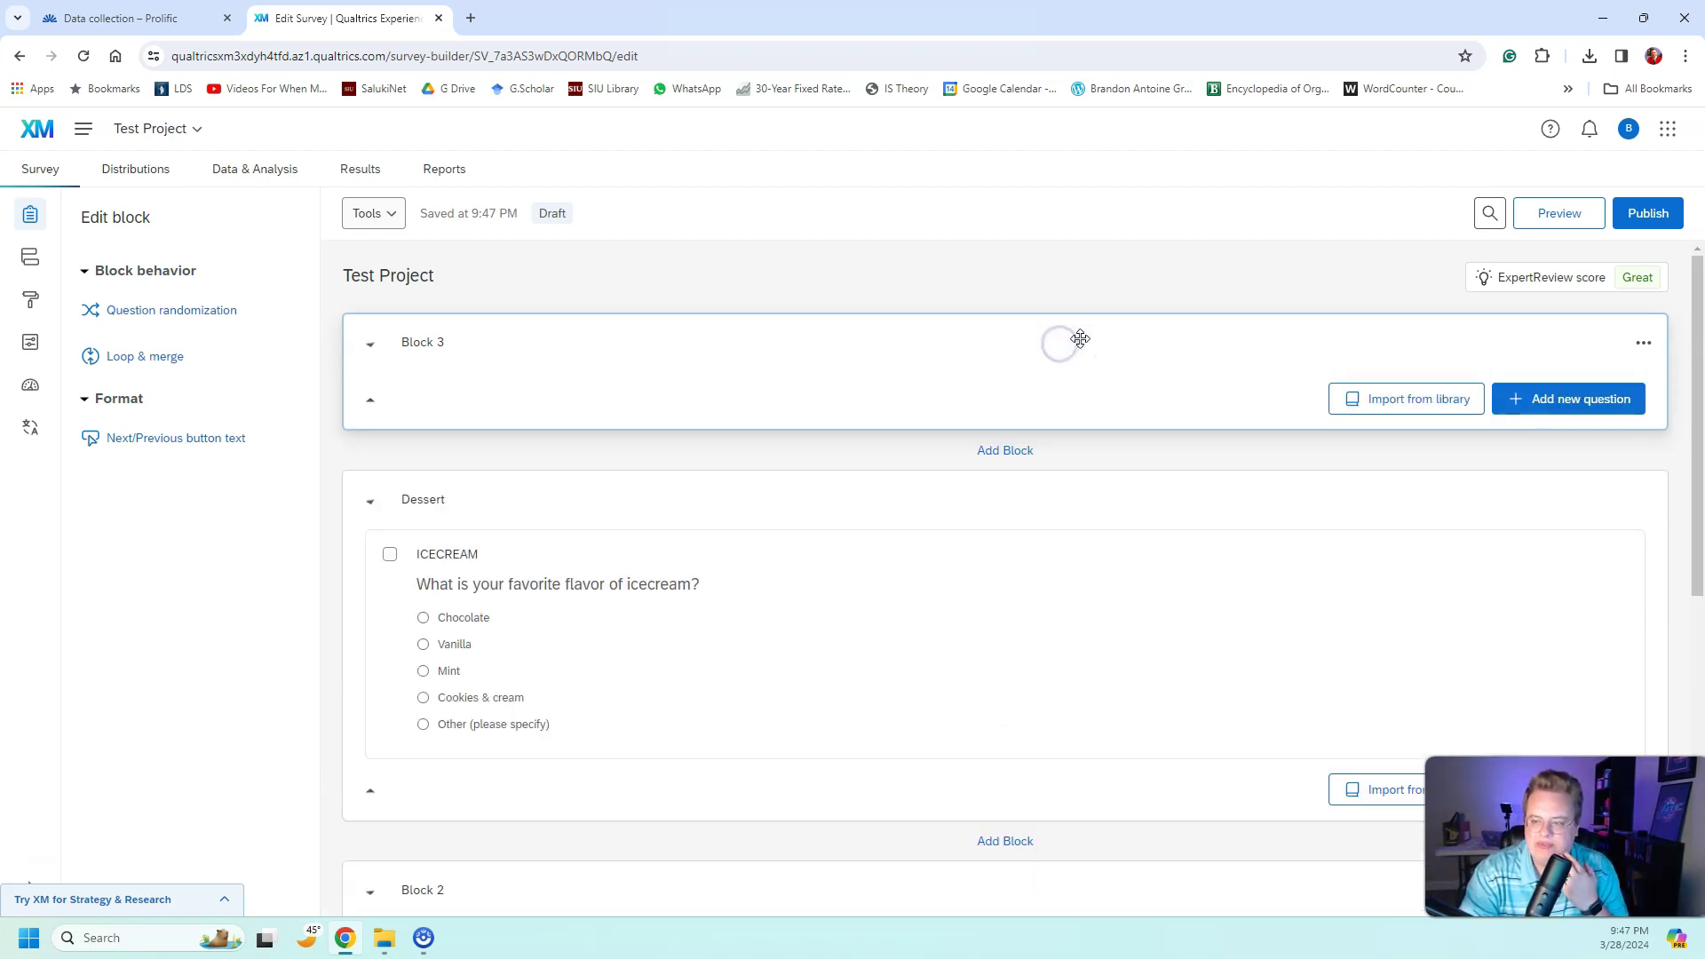
Add a multiple-choice question to Block 3 with consent instructions on agreeing or declining to participate
{"action": "left_click", "coordinate": [1583, 397]}
{"action": "left_click", "coordinate": [1507, 455]}
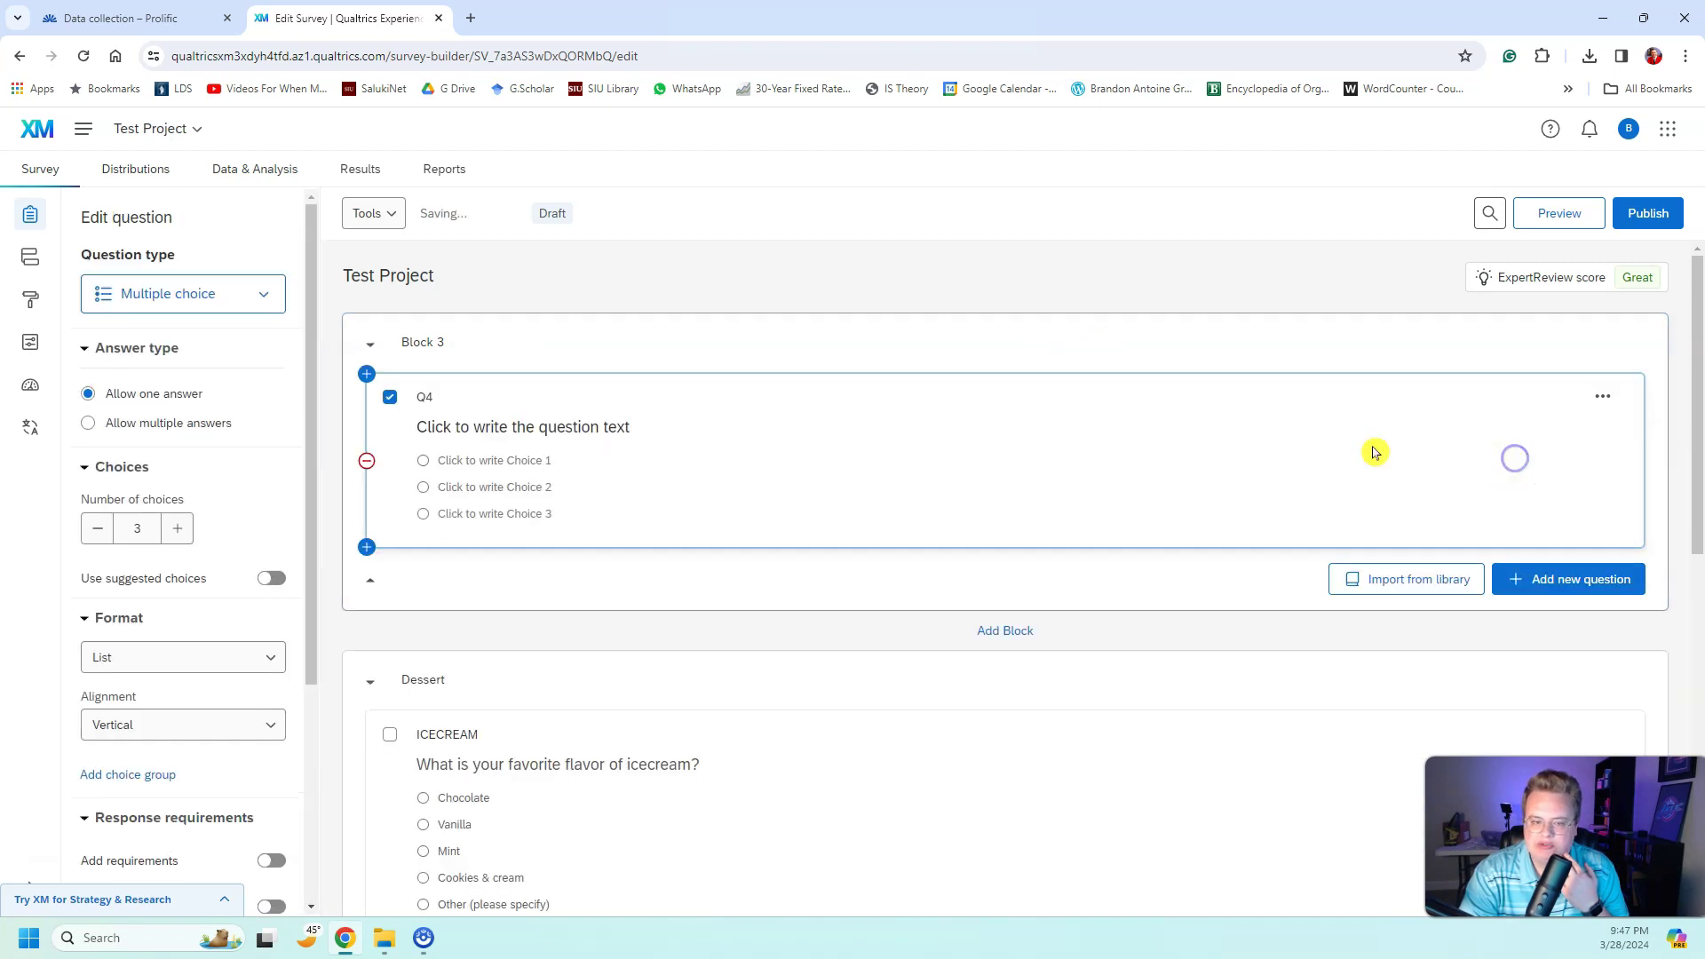
{"action": "left_click", "coordinate": [527, 430]}
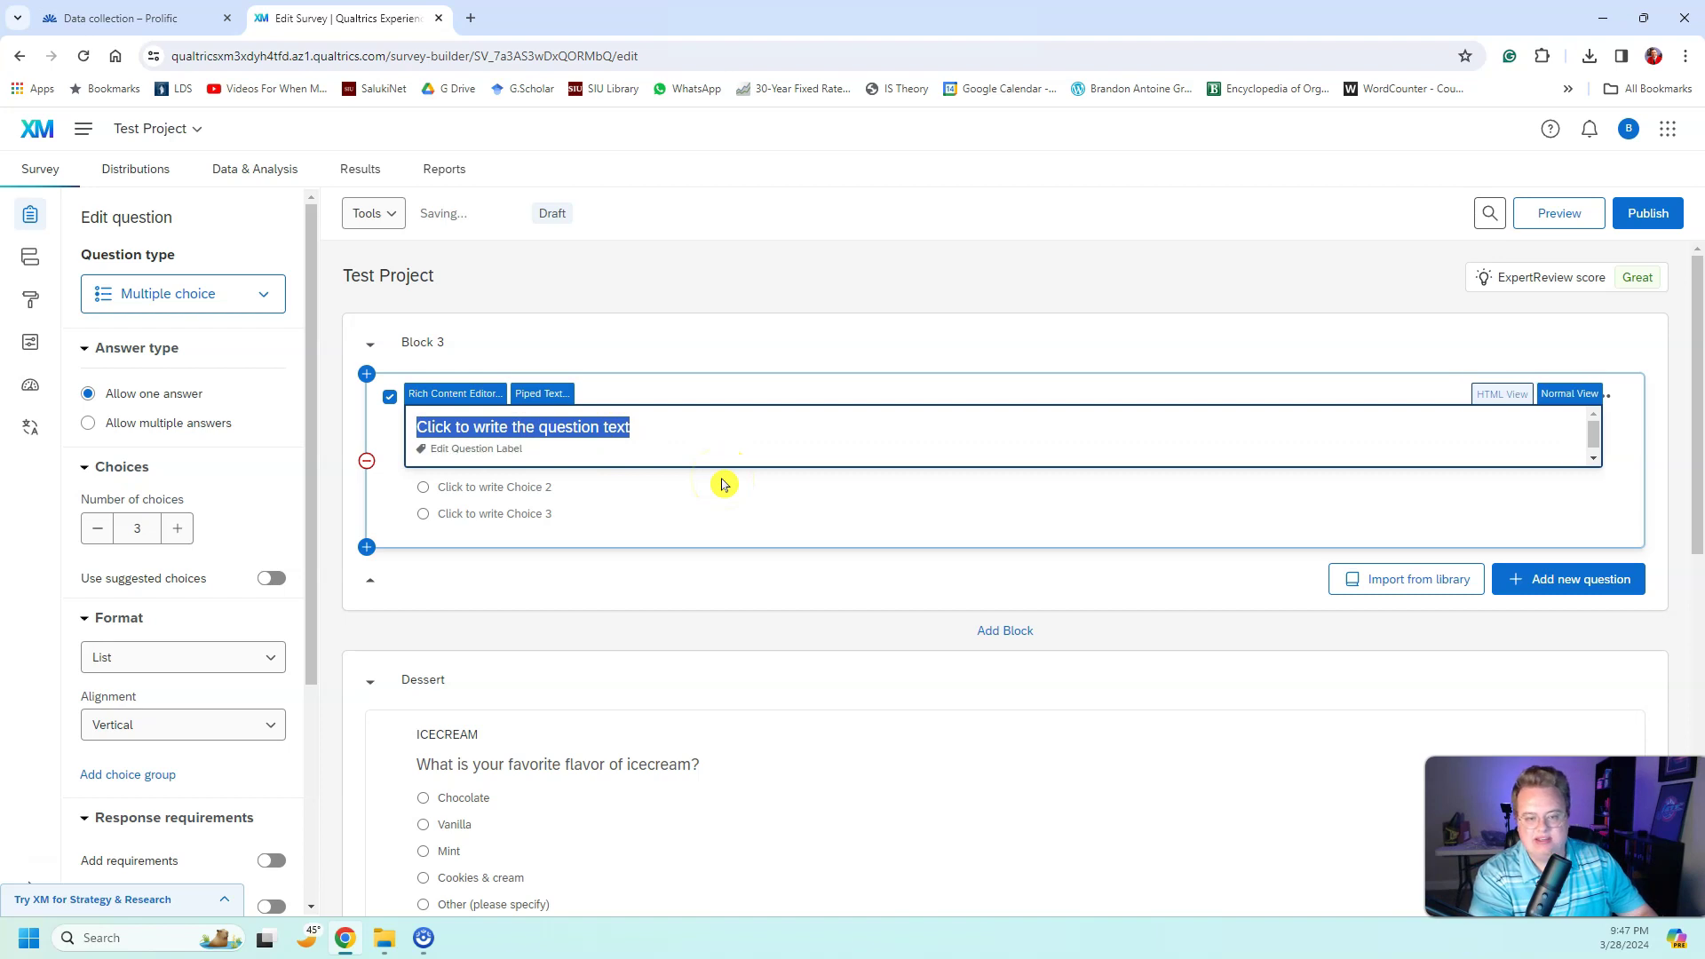
{"action": "type", "text": "Here is the sur"}
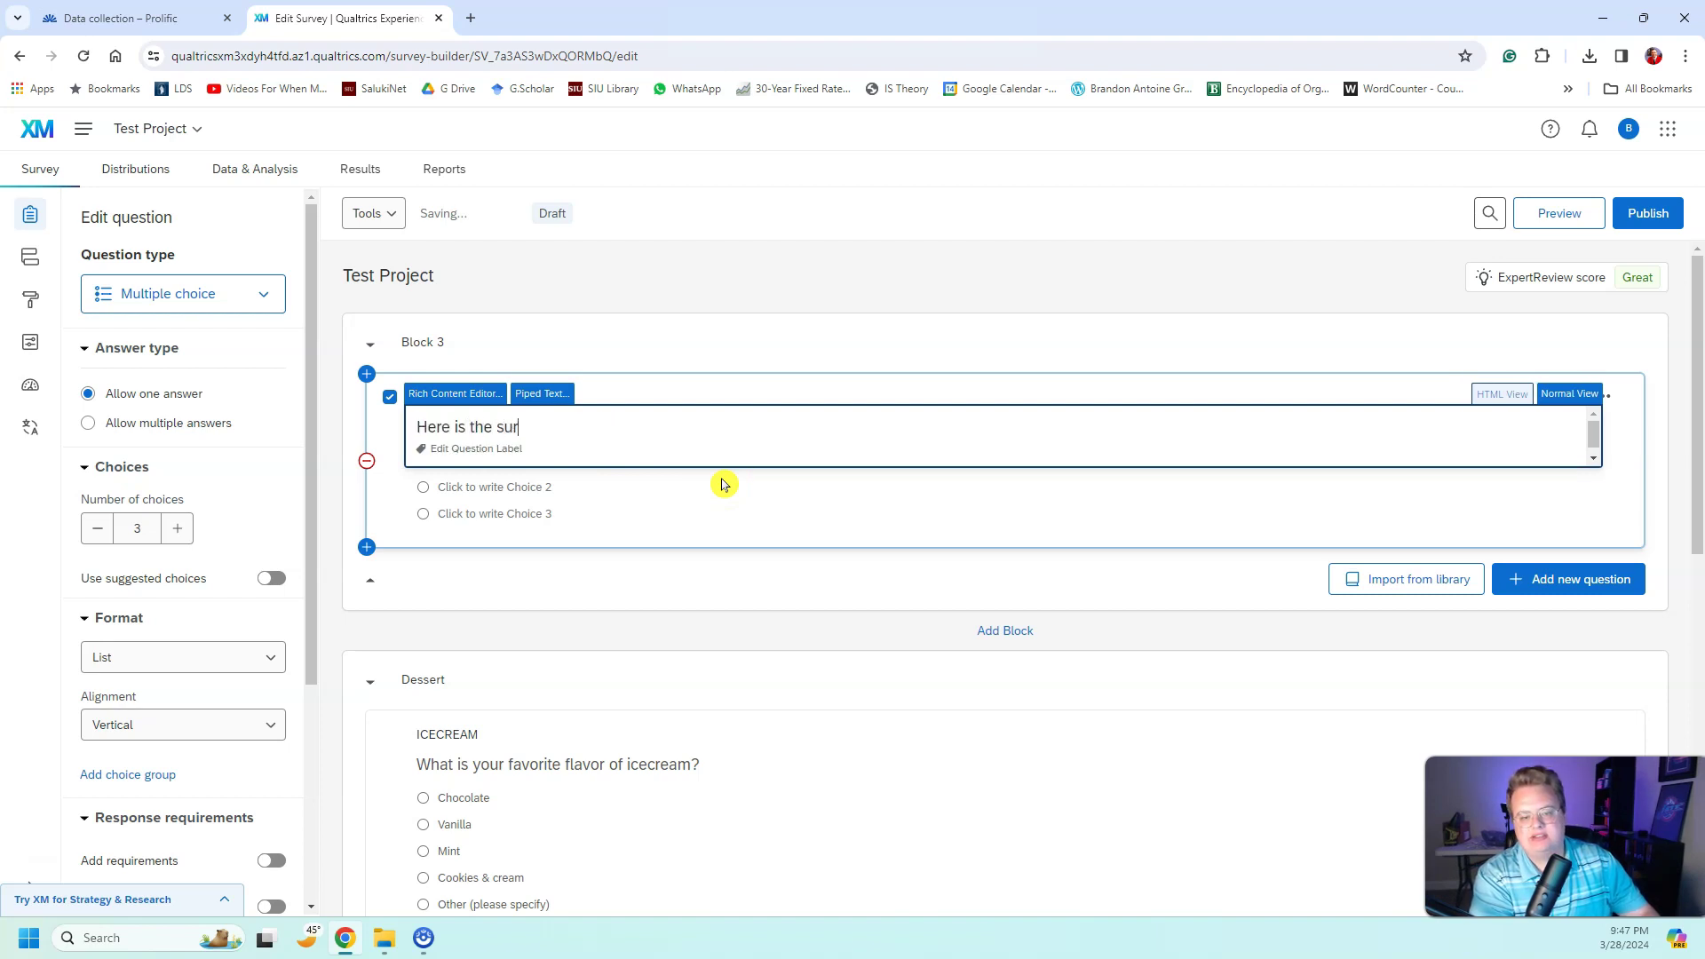
{"action": "type", "text": "vey consent"}
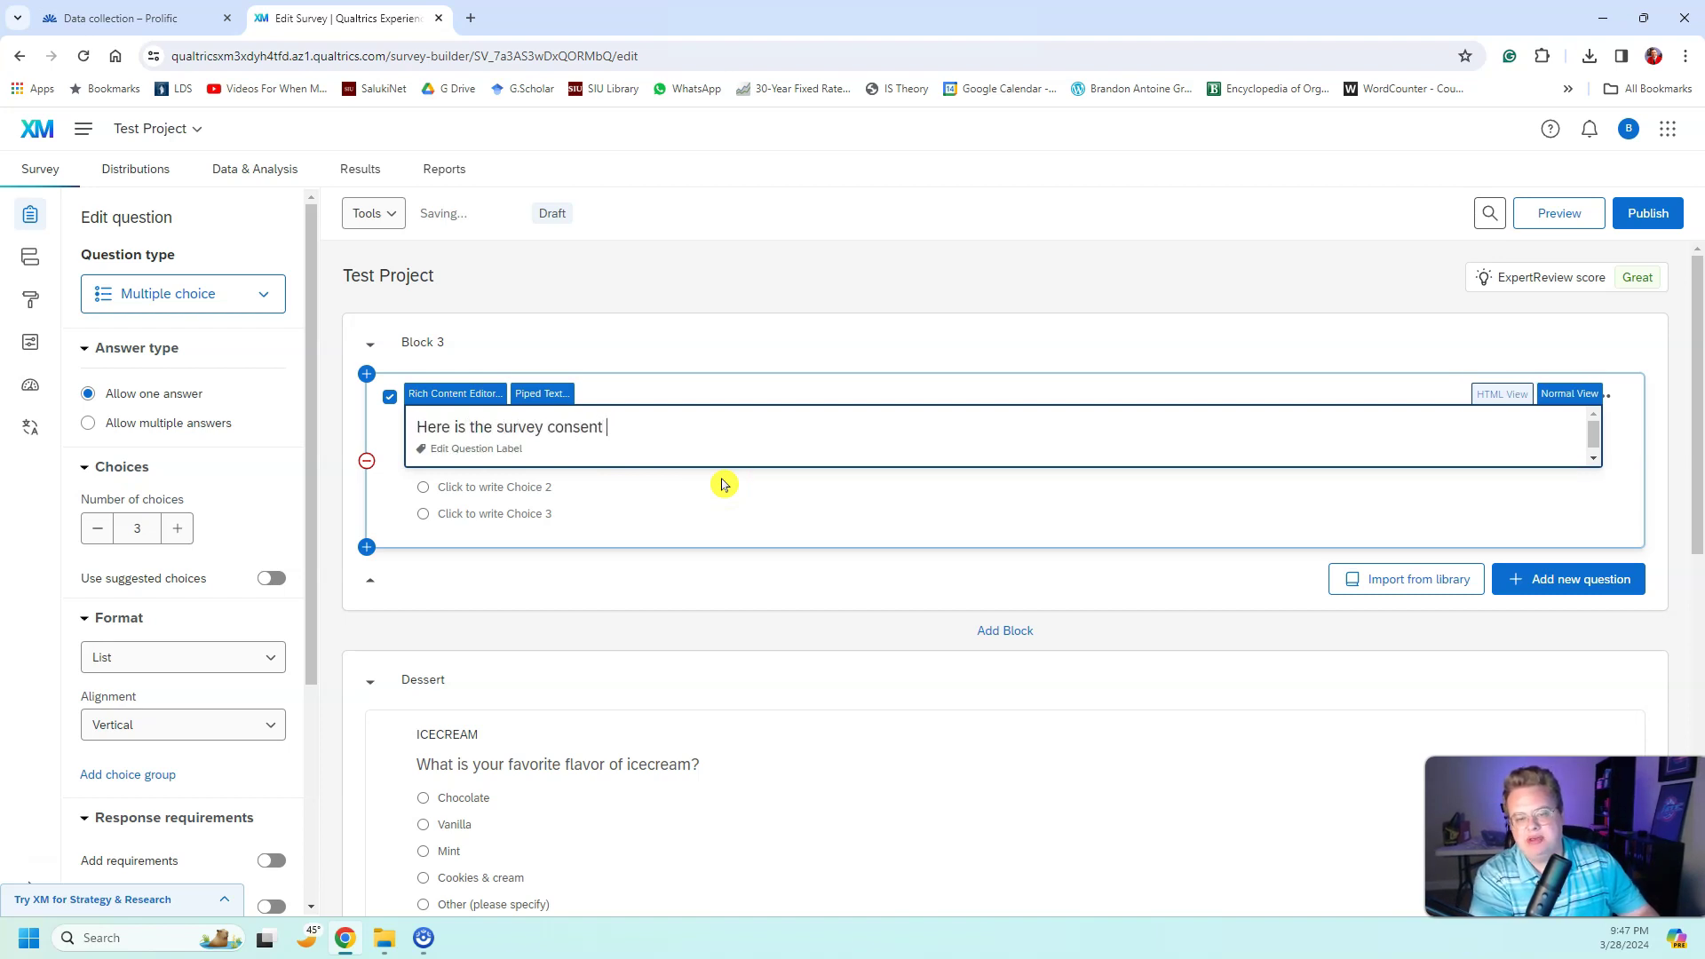
{"action": "type", "text": ". "}
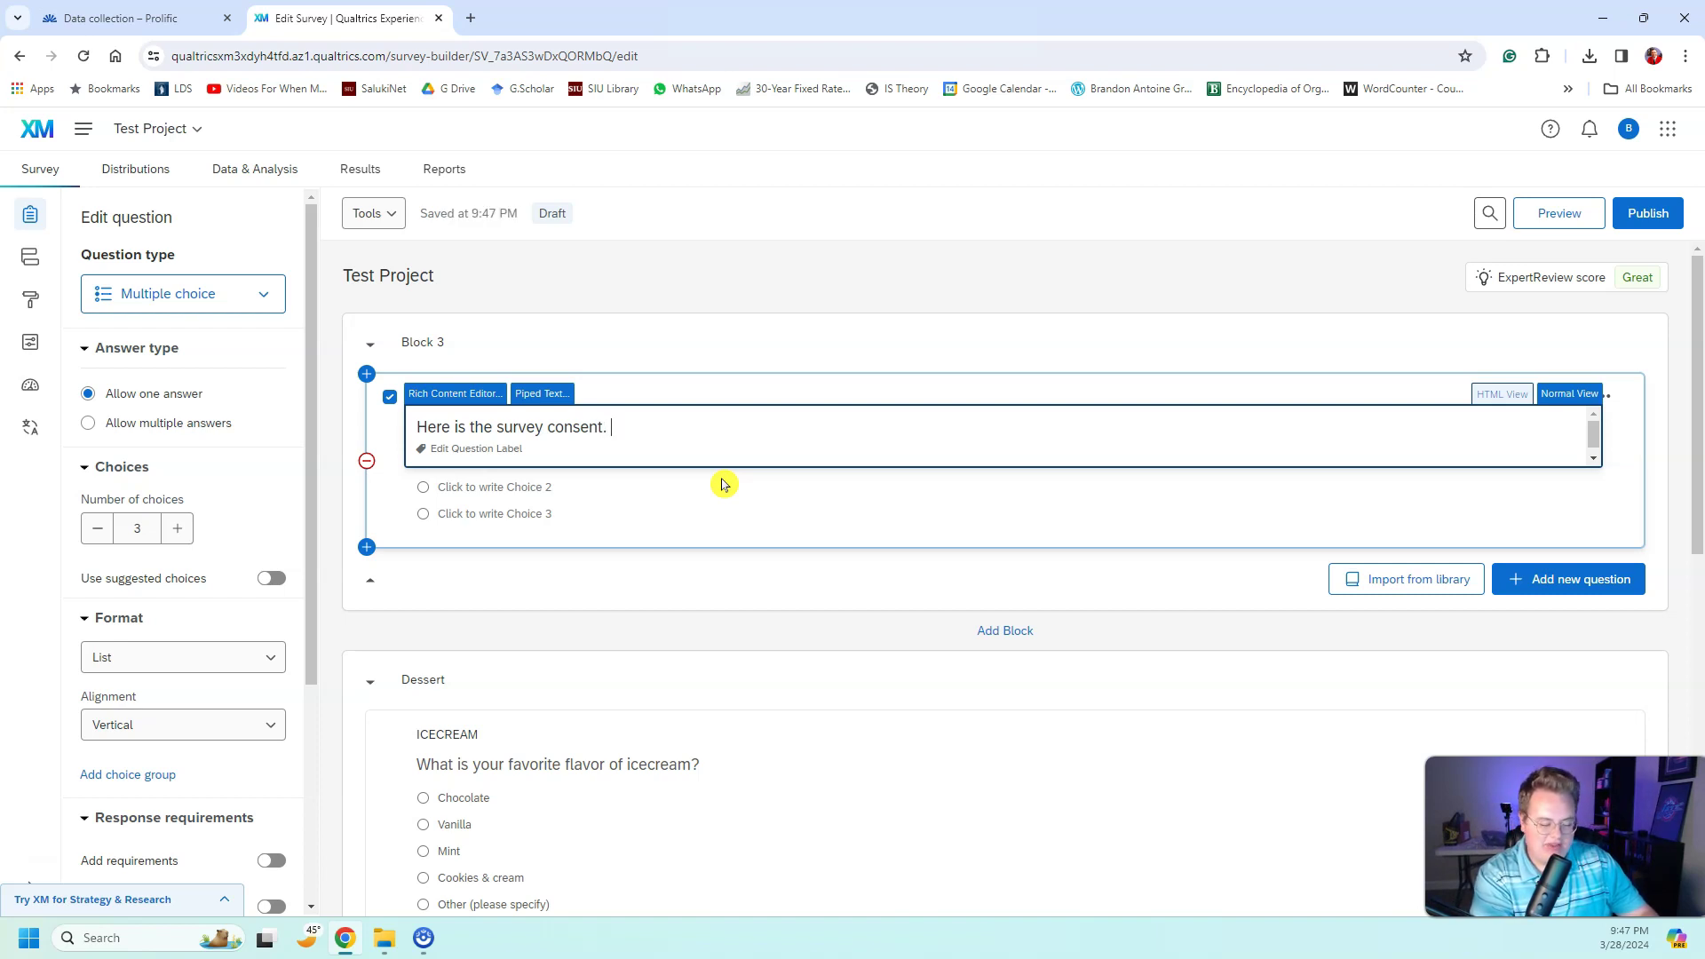
{"action": "type", "text": "\""}
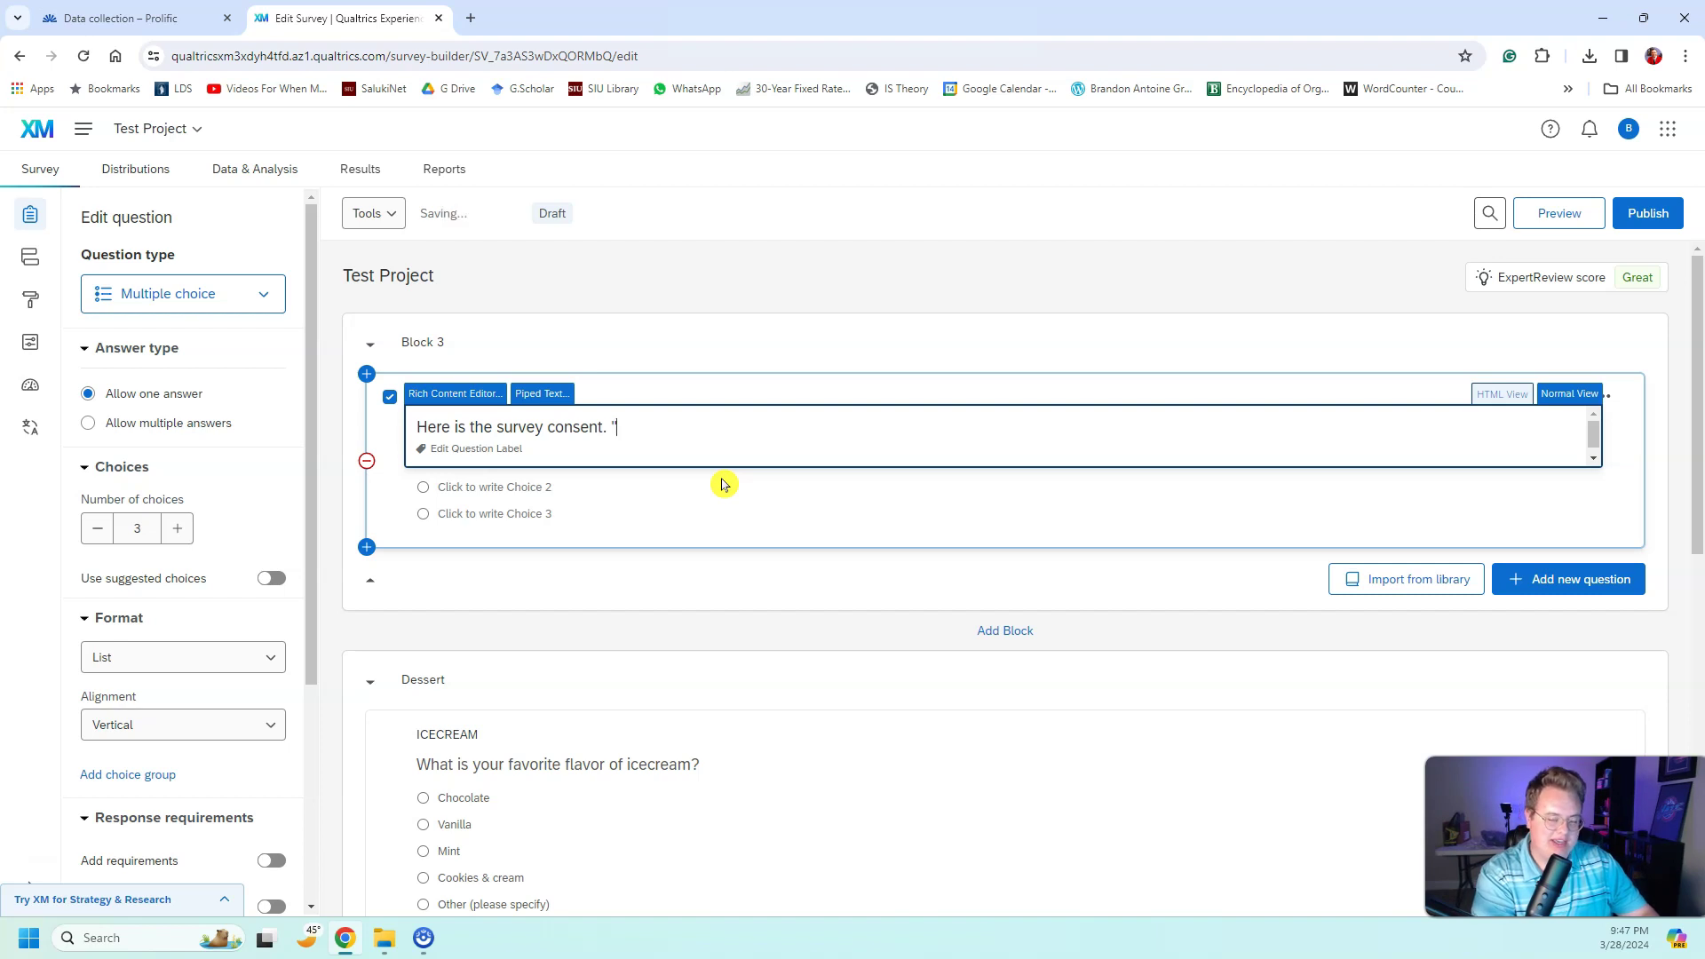
{"action": "type", "text": "Yes, I agree"}
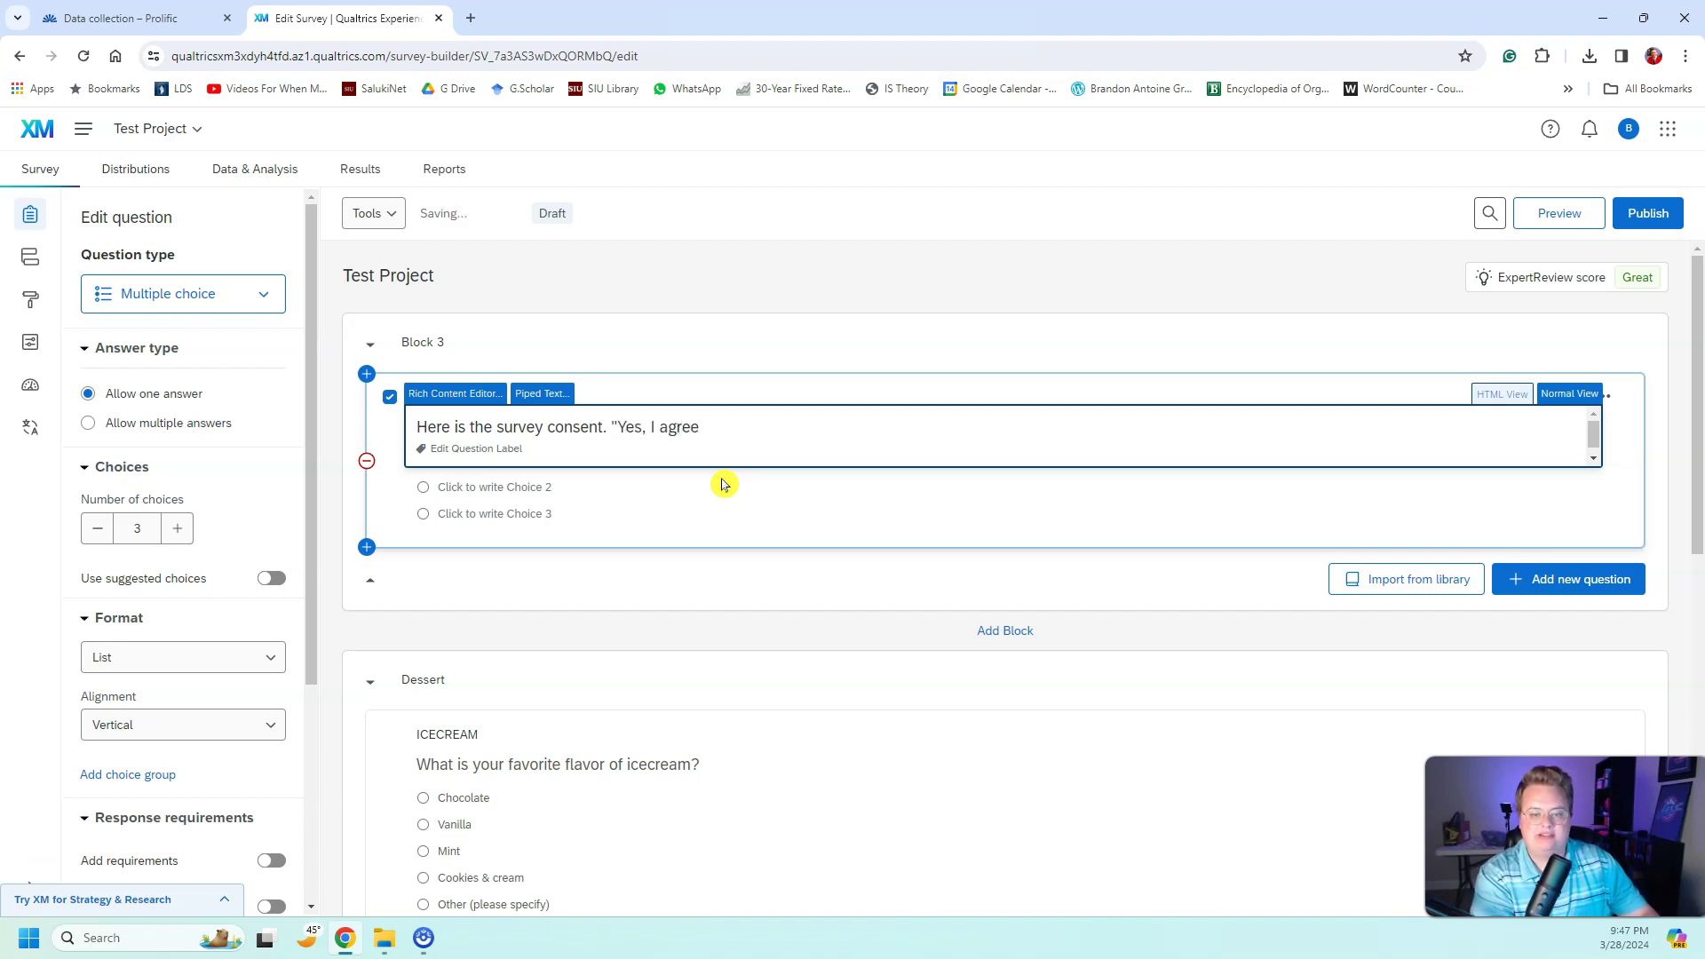
{"action": "key", "text": "BackSpace"}
{"action": "key", "text": "BackSpace"}
{"action": "key", "text": "BackSpace"}
{"action": "key", "text": "BackSpace"}
{"action": "key", "text": "BackSpace"}
{"action": "key", "text": "BackSpace"}
{"action": "key", "text": "BackSpace"}
{"action": "key", "text": "BackSpace"}
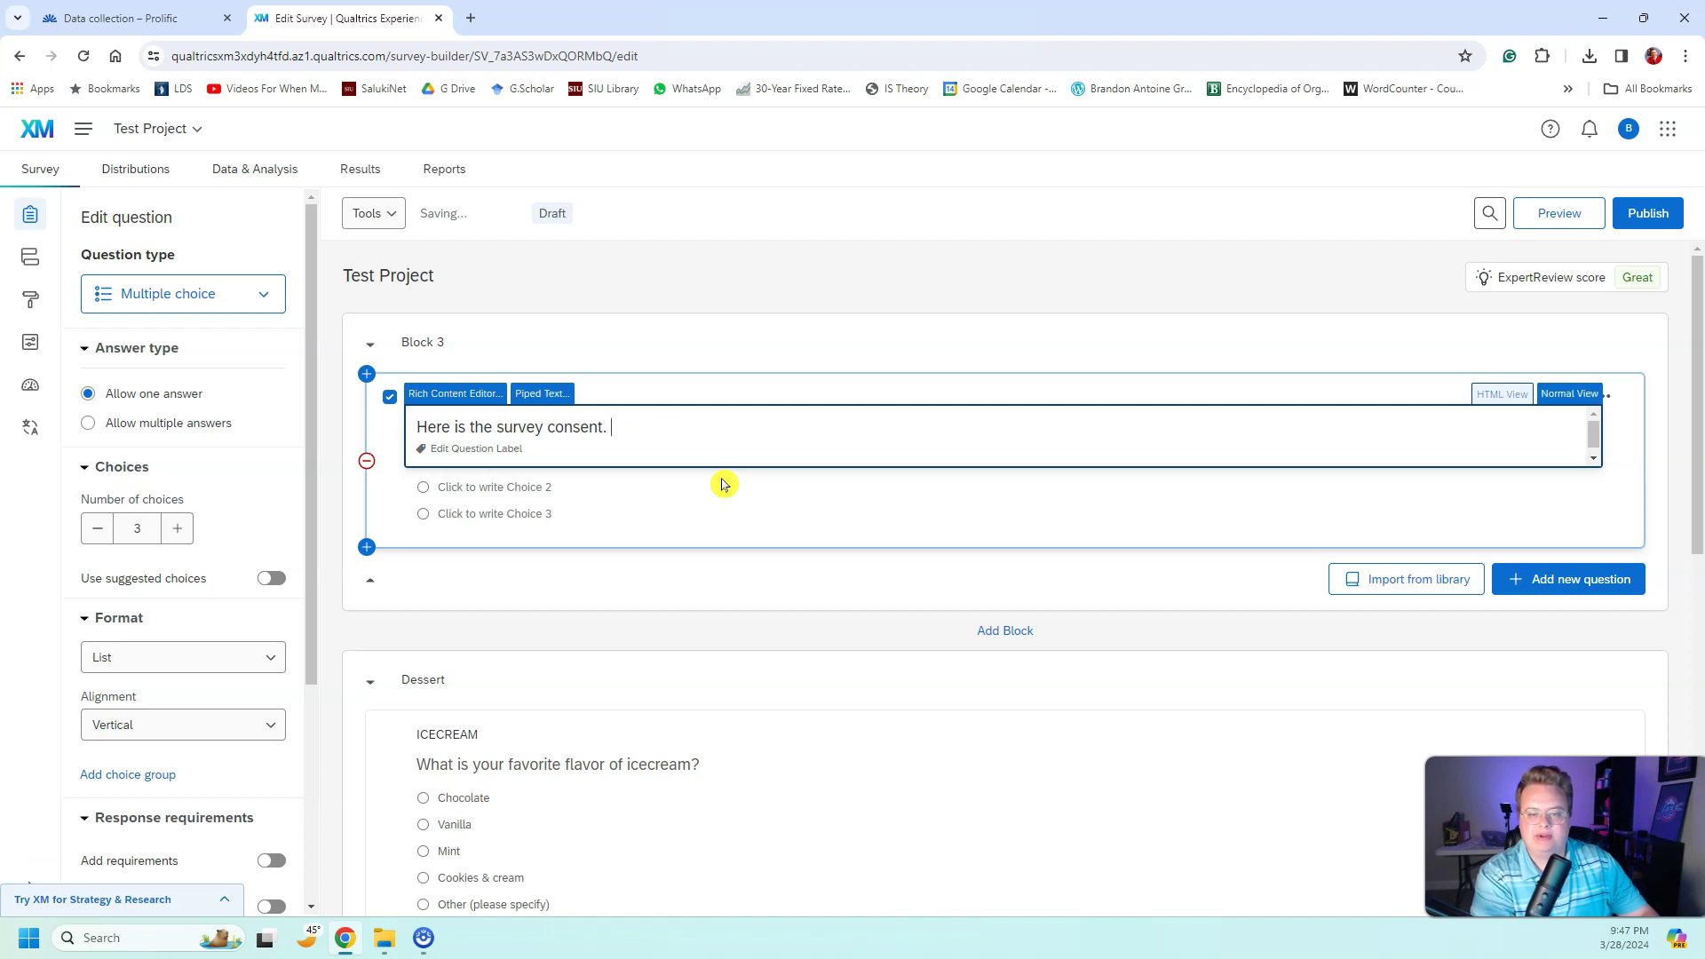
{"action": "type", "text": "Select \""}
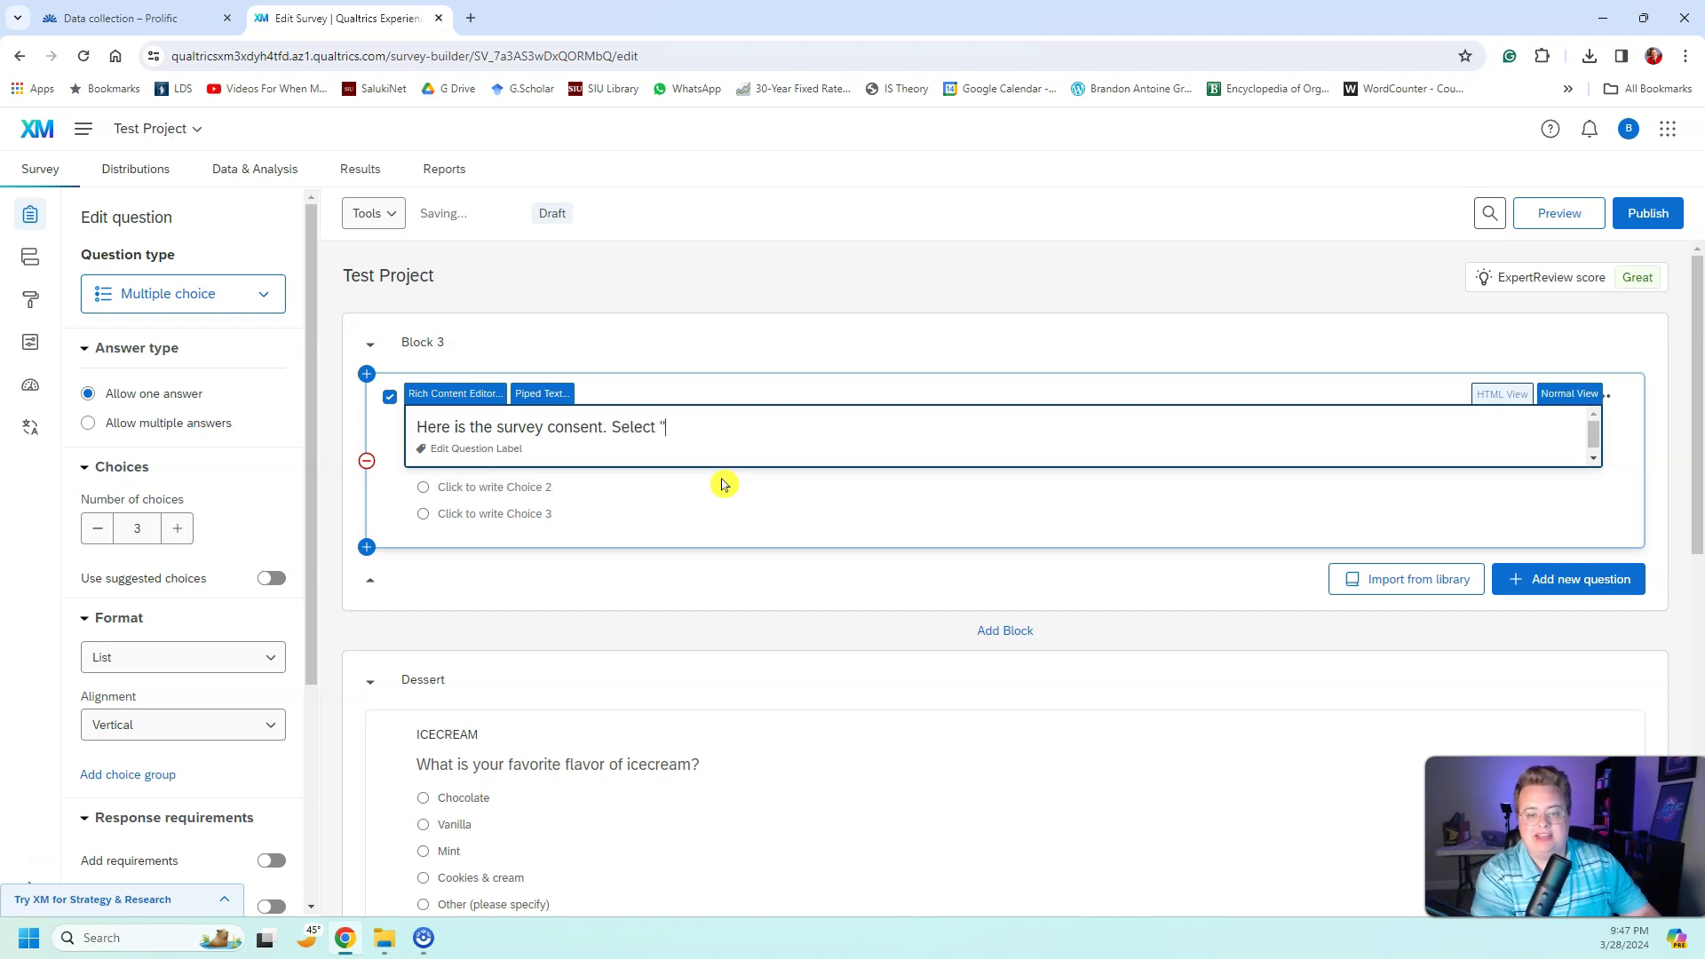
{"action": "type", "text": "Yes, I agree to participate\" "}
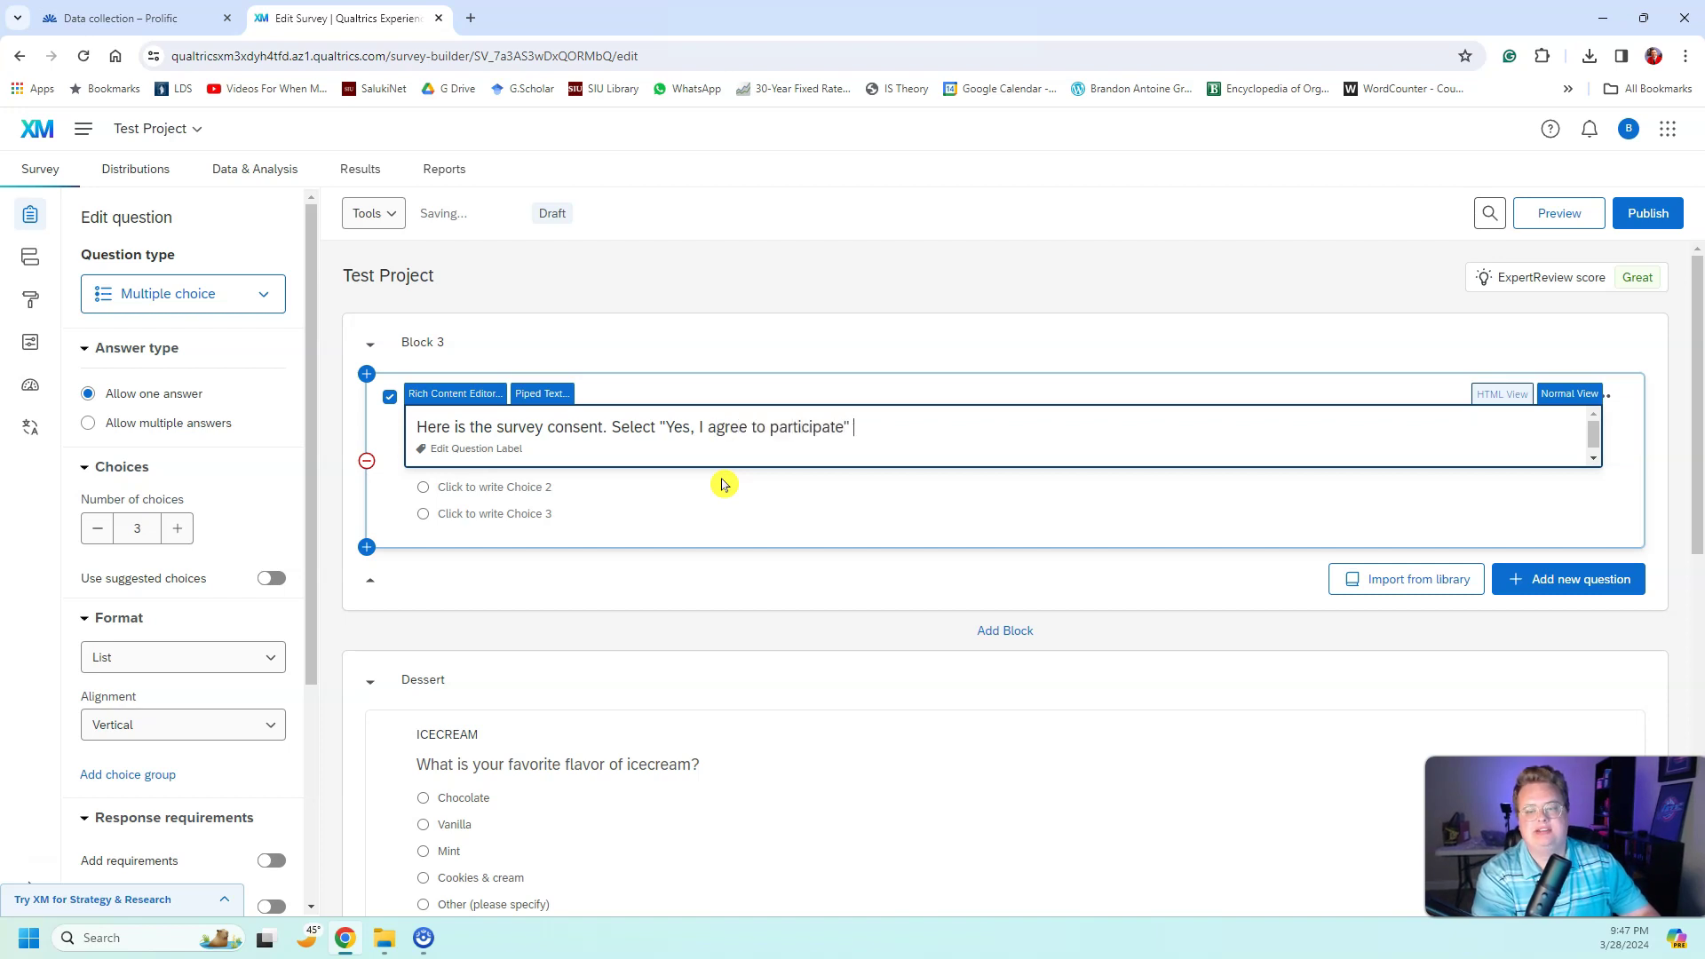
{"action": "type", "text": "to participate in th"}
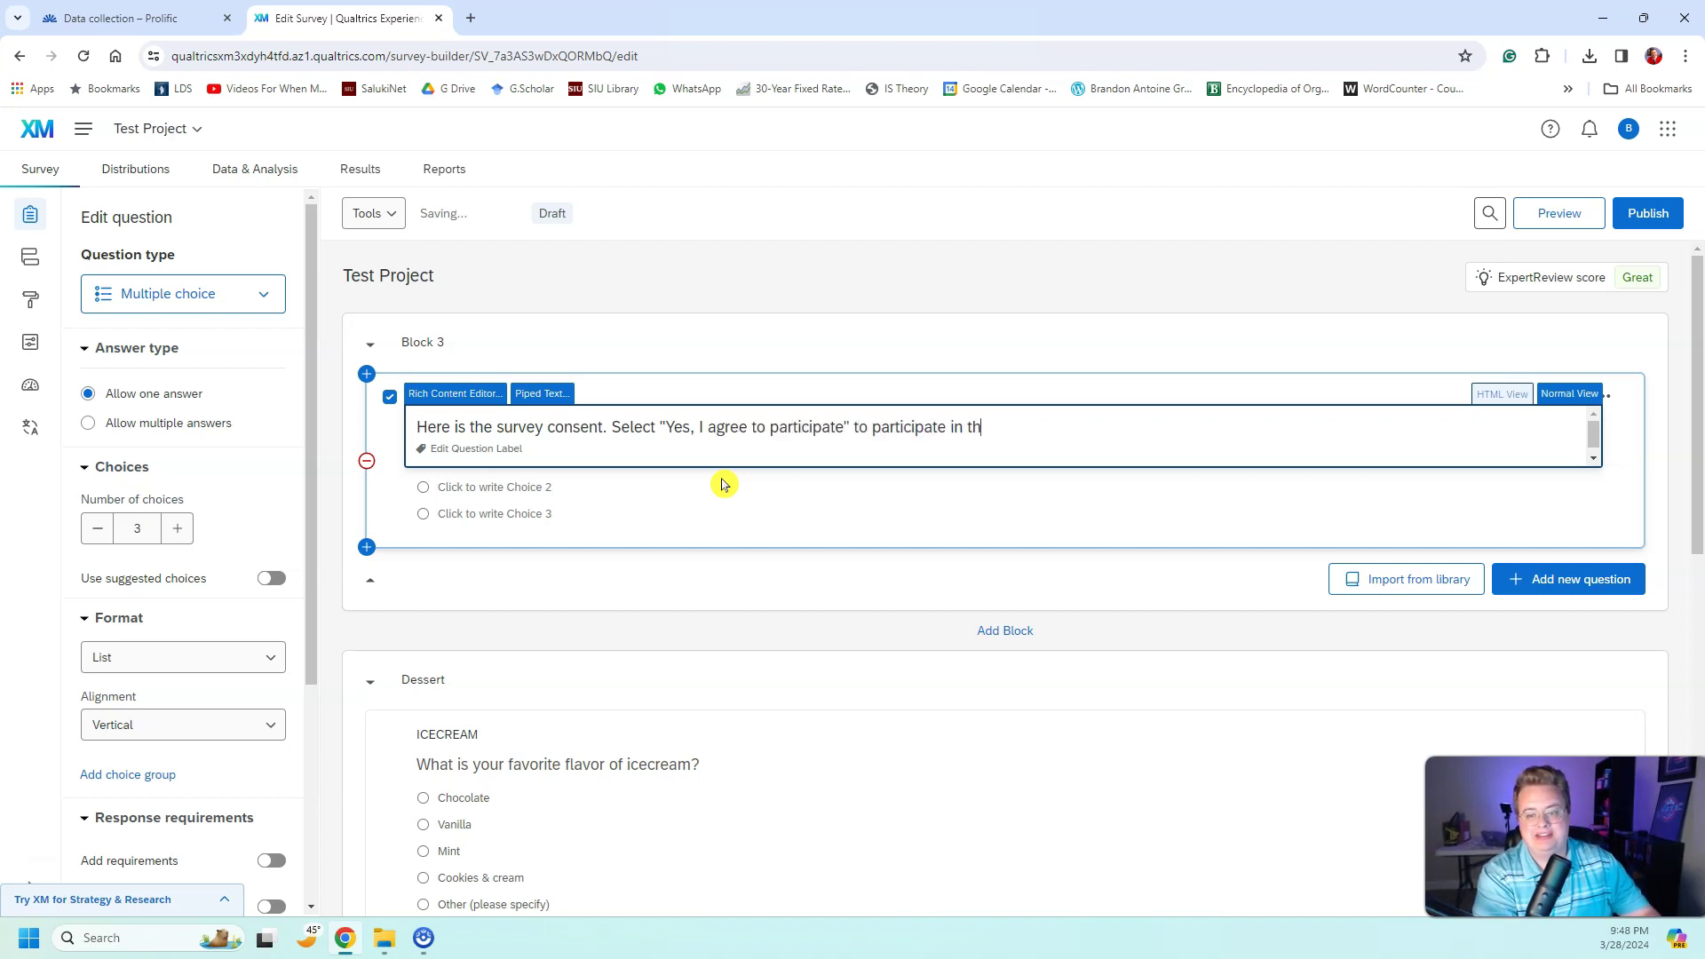
{"action": "type", "text": "is study or"}
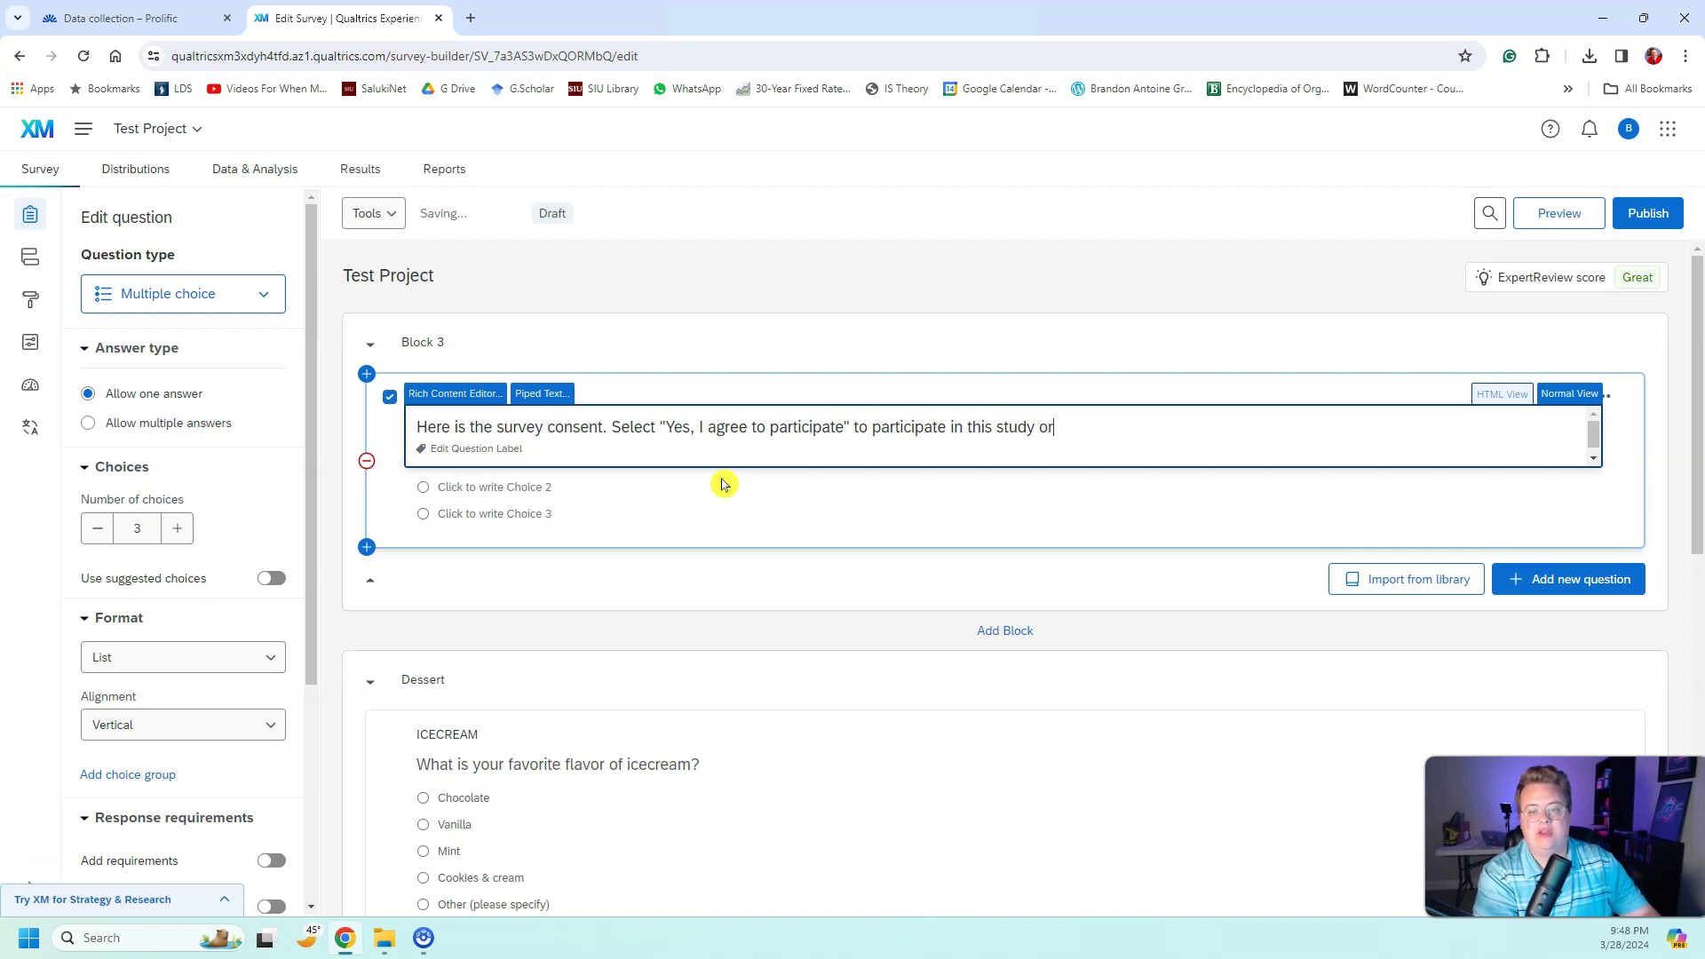
{"action": "type", "text": " select \""}
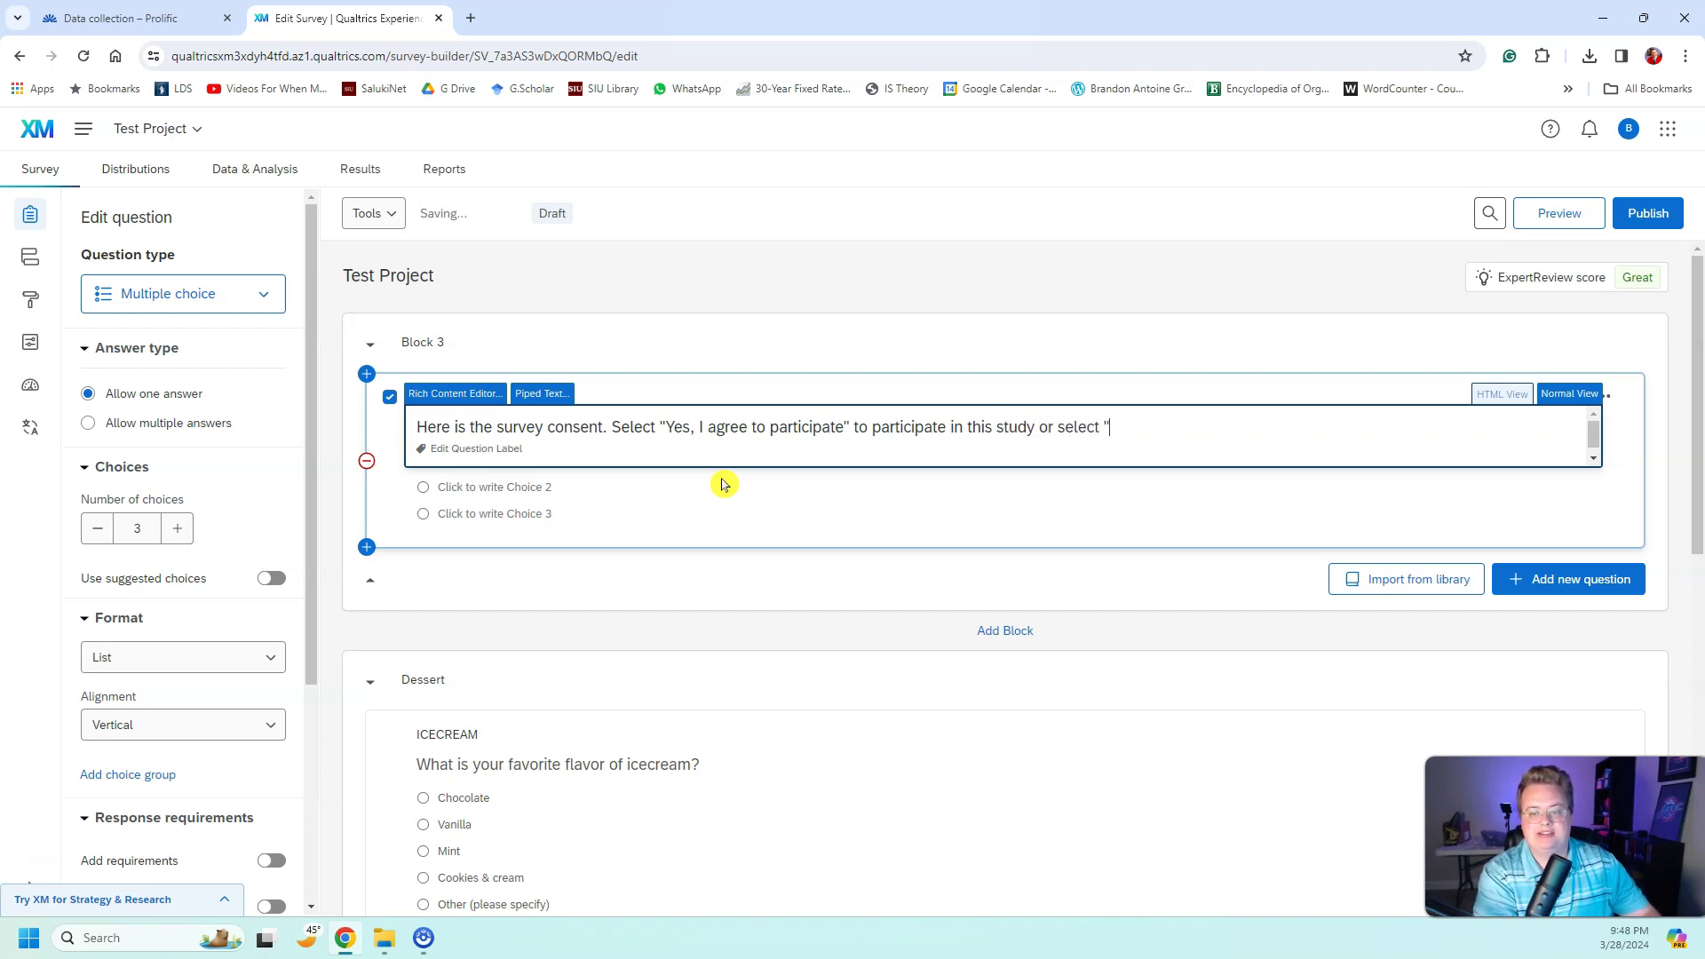
{"action": "type", "text": "No, I do NOT agree to participate\" to"}
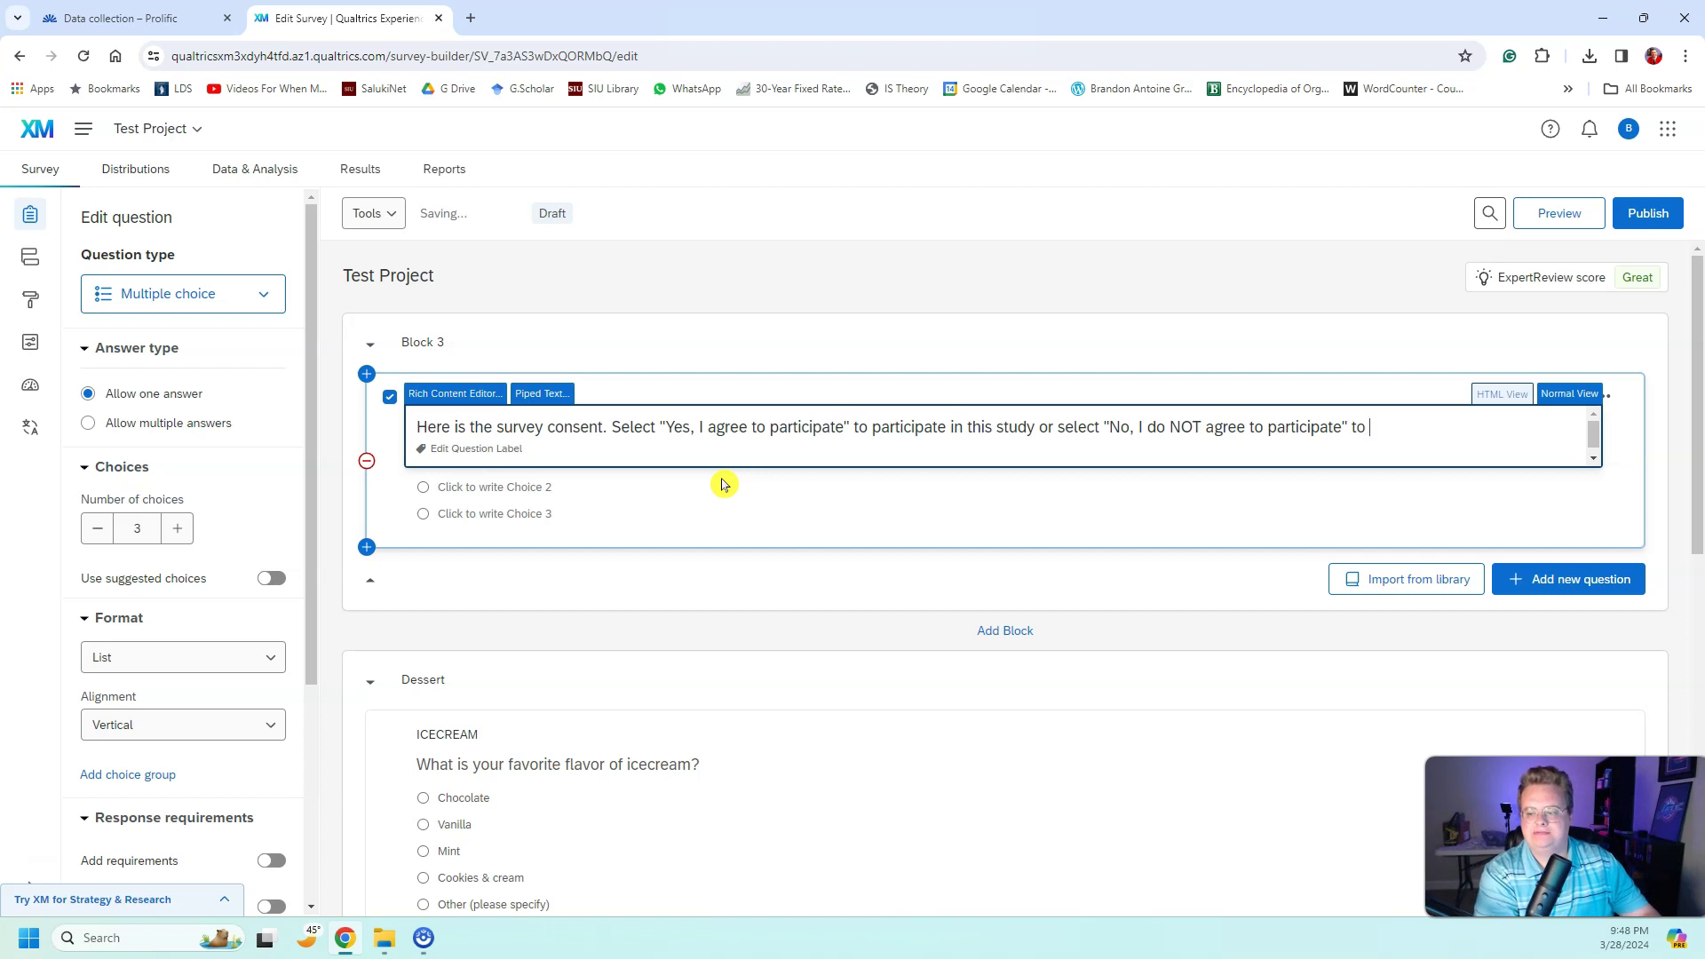
{"action": "type", "text": " be ex"}
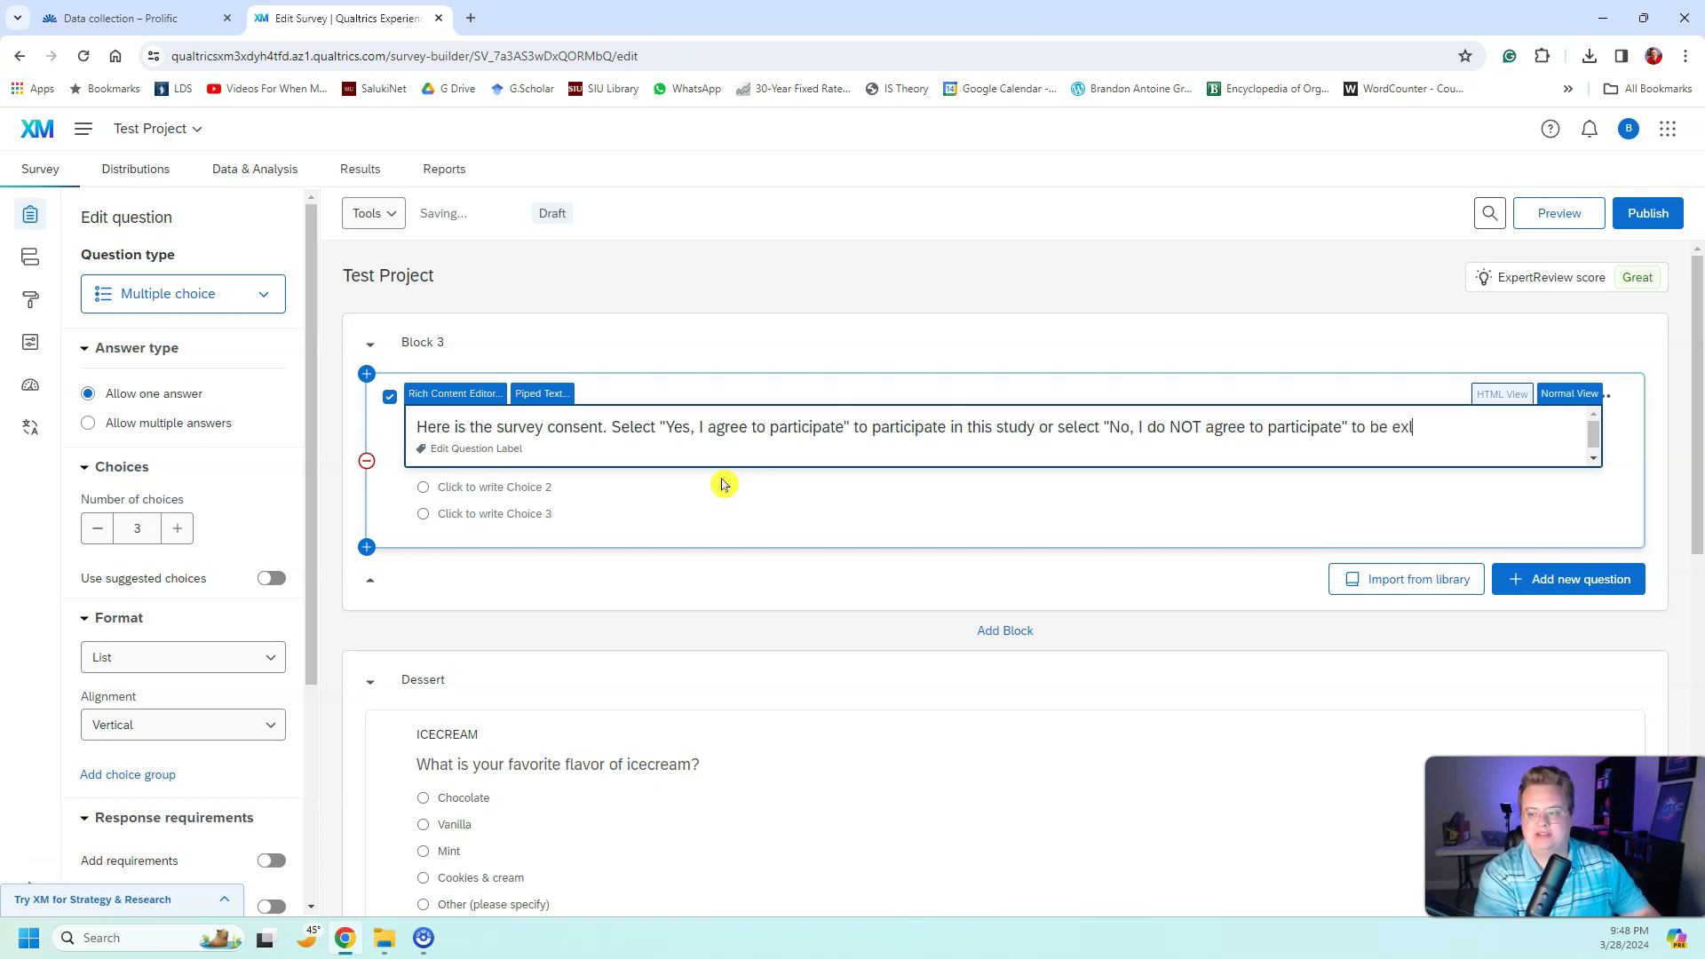
{"action": "type", "text": "cluded from th"}
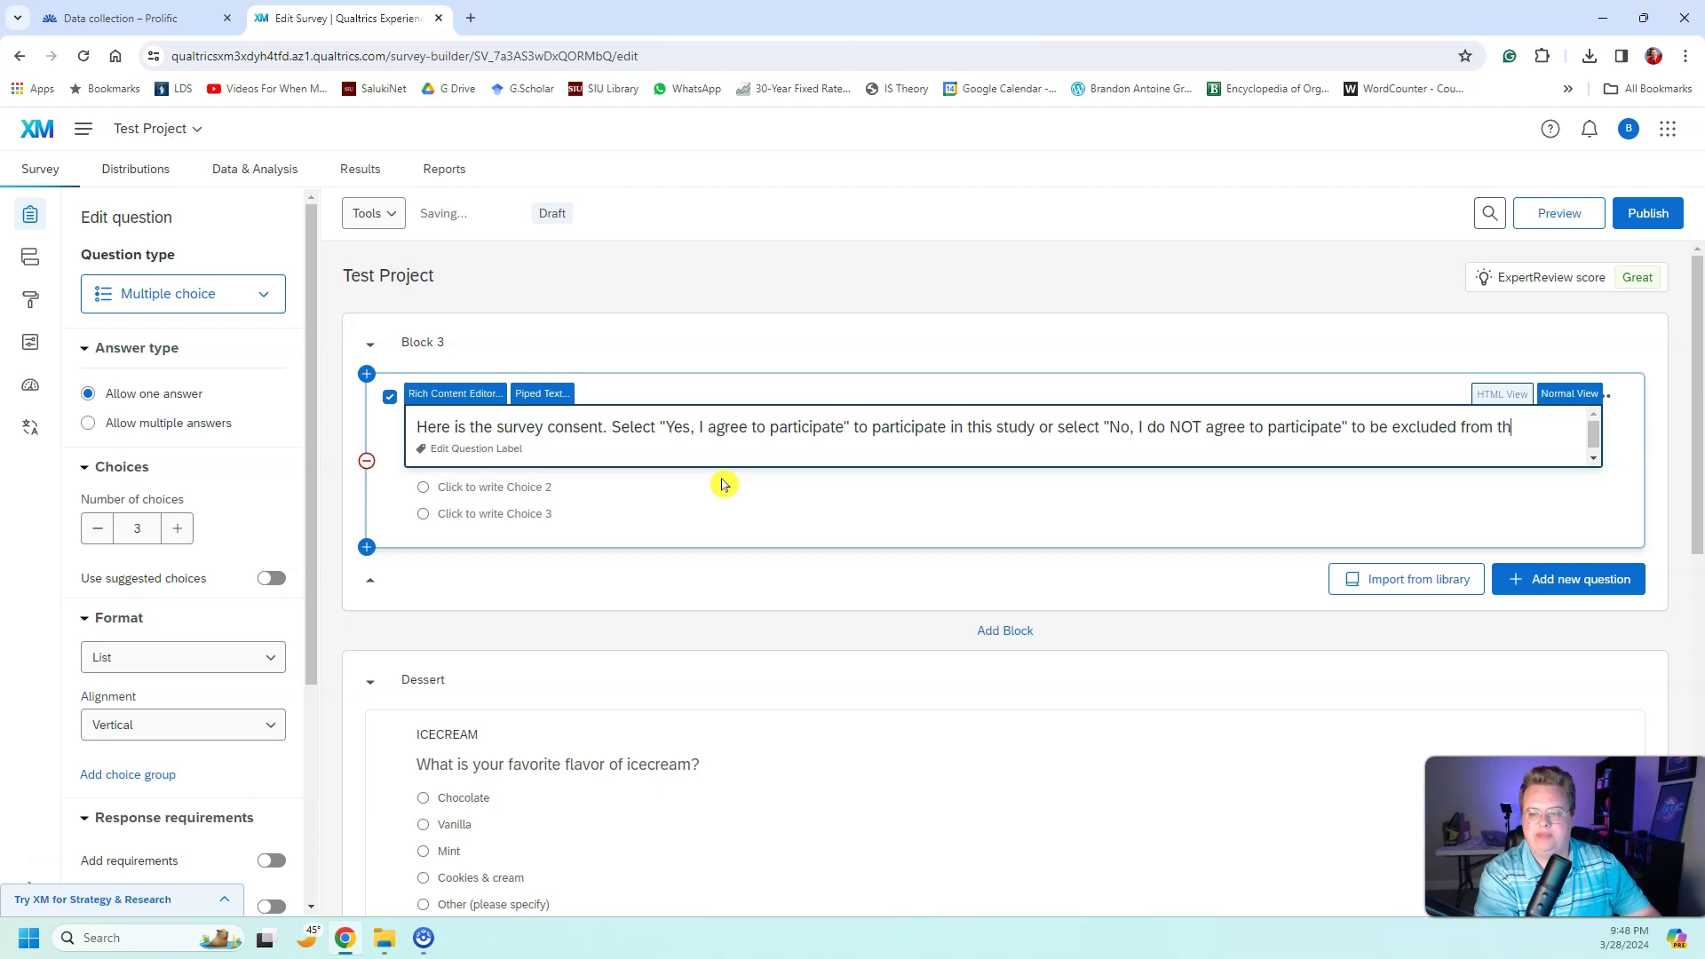
{"action": "type", "text": "is study."}
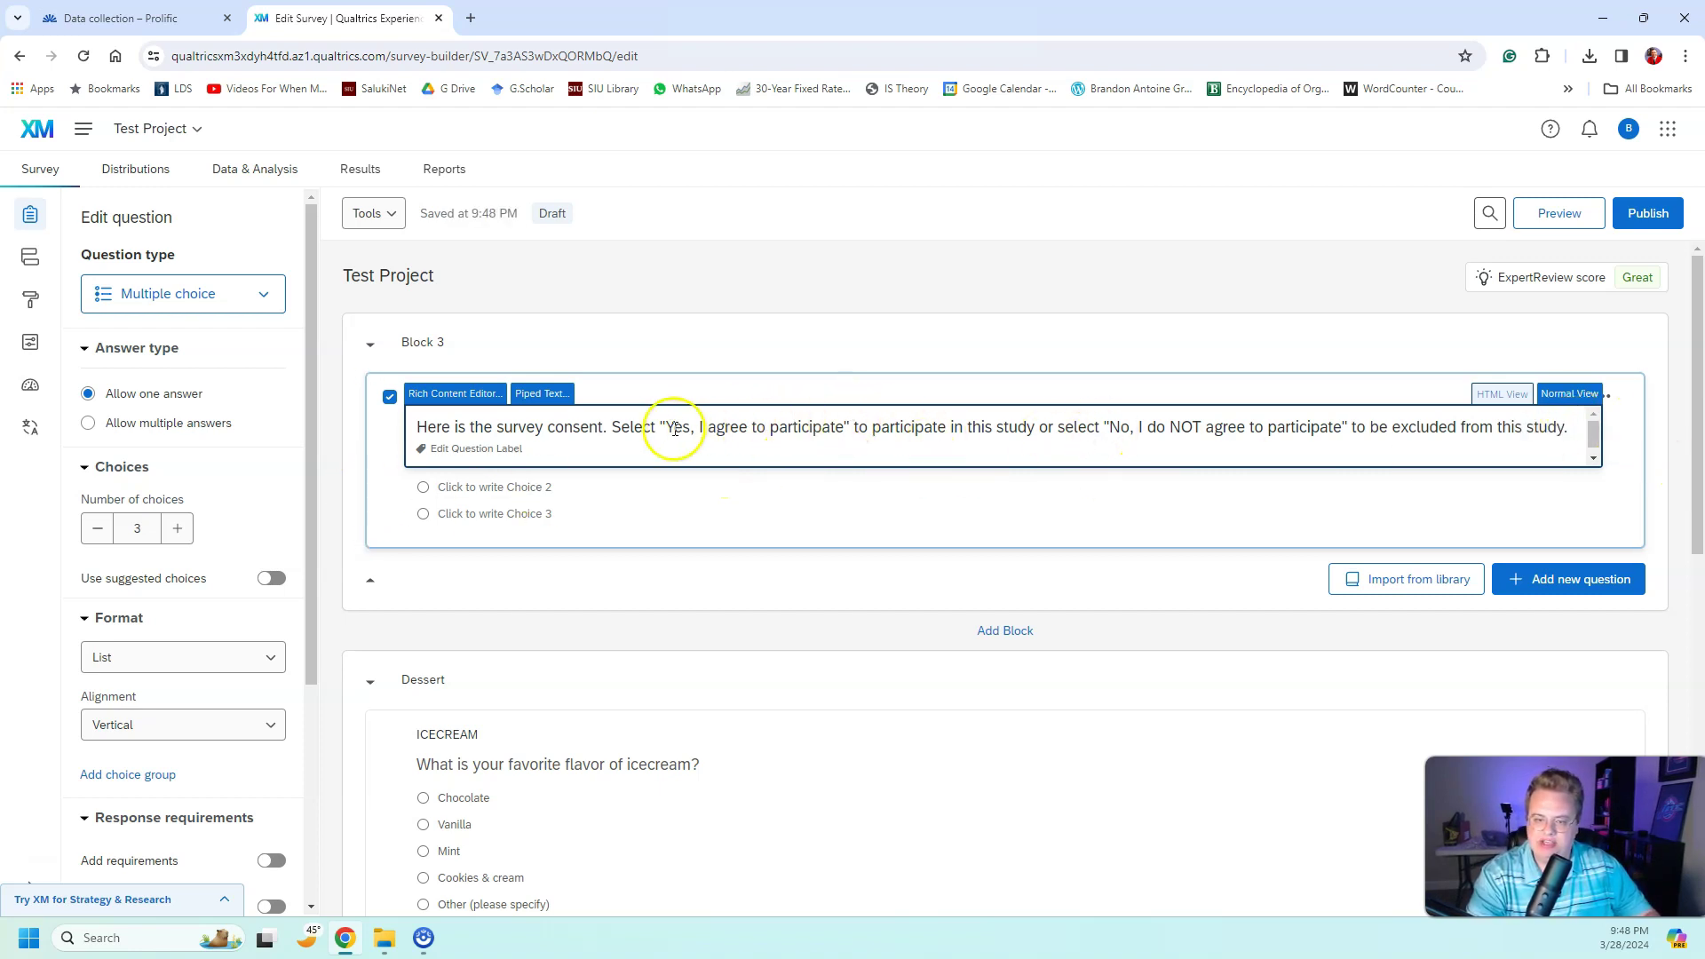
{"action": "left_click_drag", "start_coordinate": [665, 427], "coordinate": [850, 427]}
Copy 'Yes, I agree to participate' and 'No, I do NOT agree to participate' into Choices 1 and 2
{"action": "left_click", "coordinate": [895, 282]}
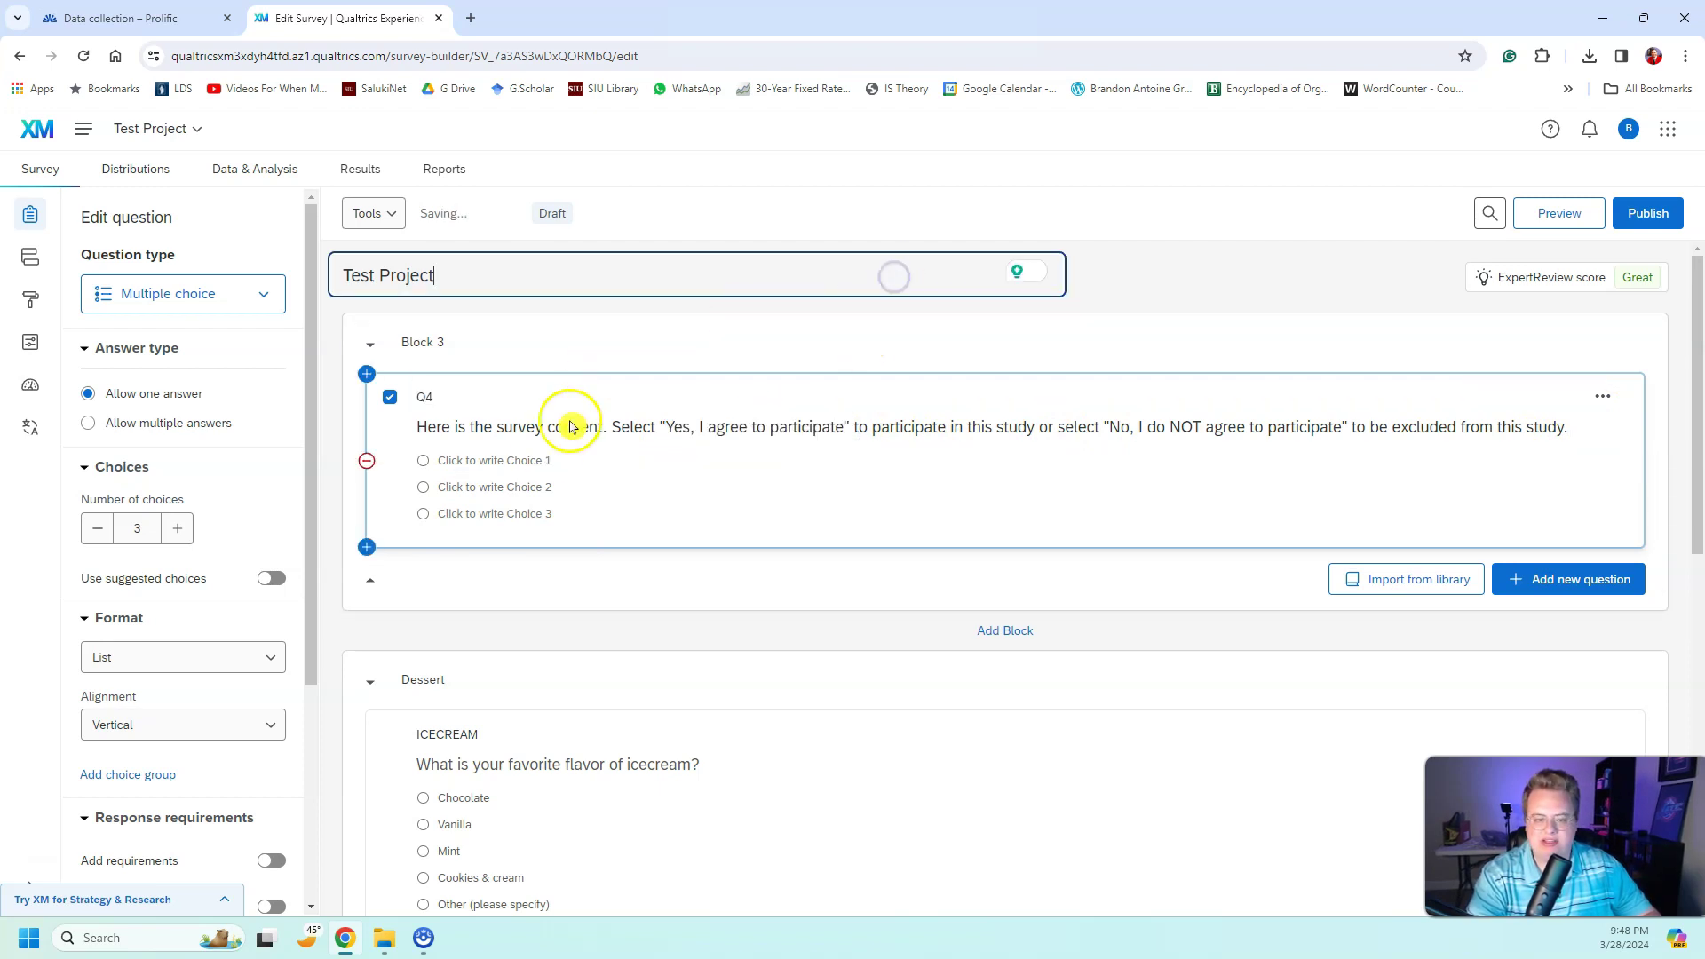
{"action": "left_click", "coordinate": [529, 461]}
{"action": "type", "text": "Yes, I agree to participate"}
{"action": "left_click", "coordinate": [1276, 427]}
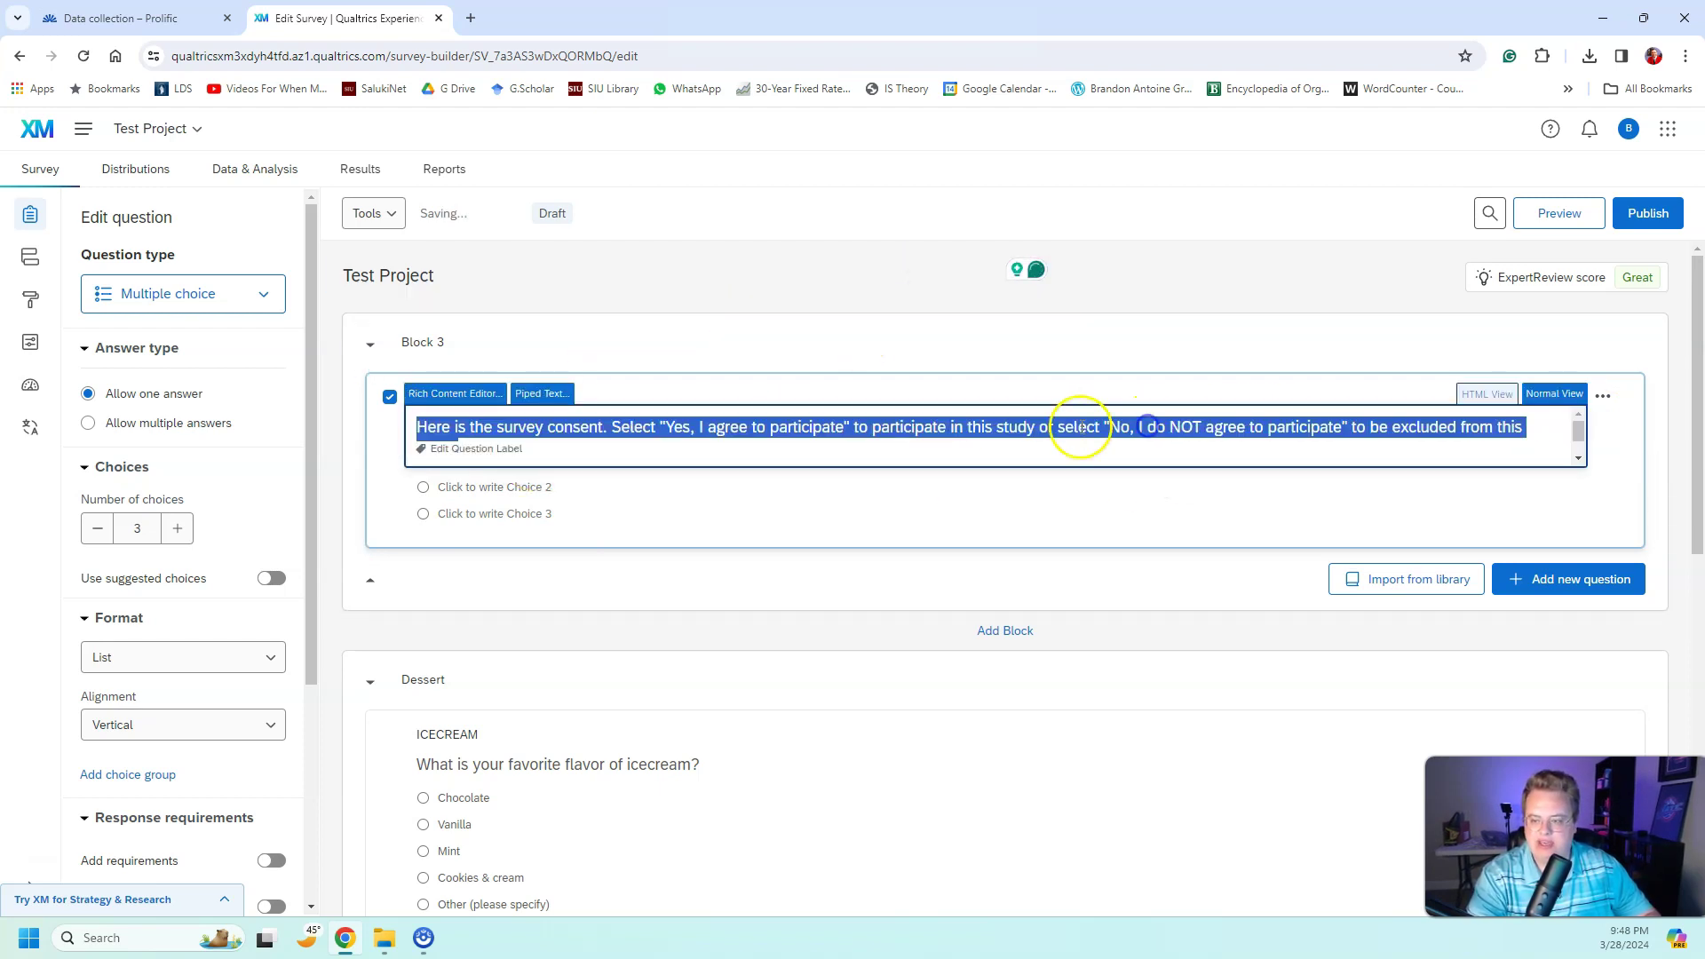
{"action": "left_click", "coordinate": [1108, 427]}
{"action": "left_click_drag", "start_coordinate": [1108, 427], "coordinate": [1343, 428]}
{"action": "key", "text": "ctrl+c"}
{"action": "left_click", "coordinate": [473, 487]}
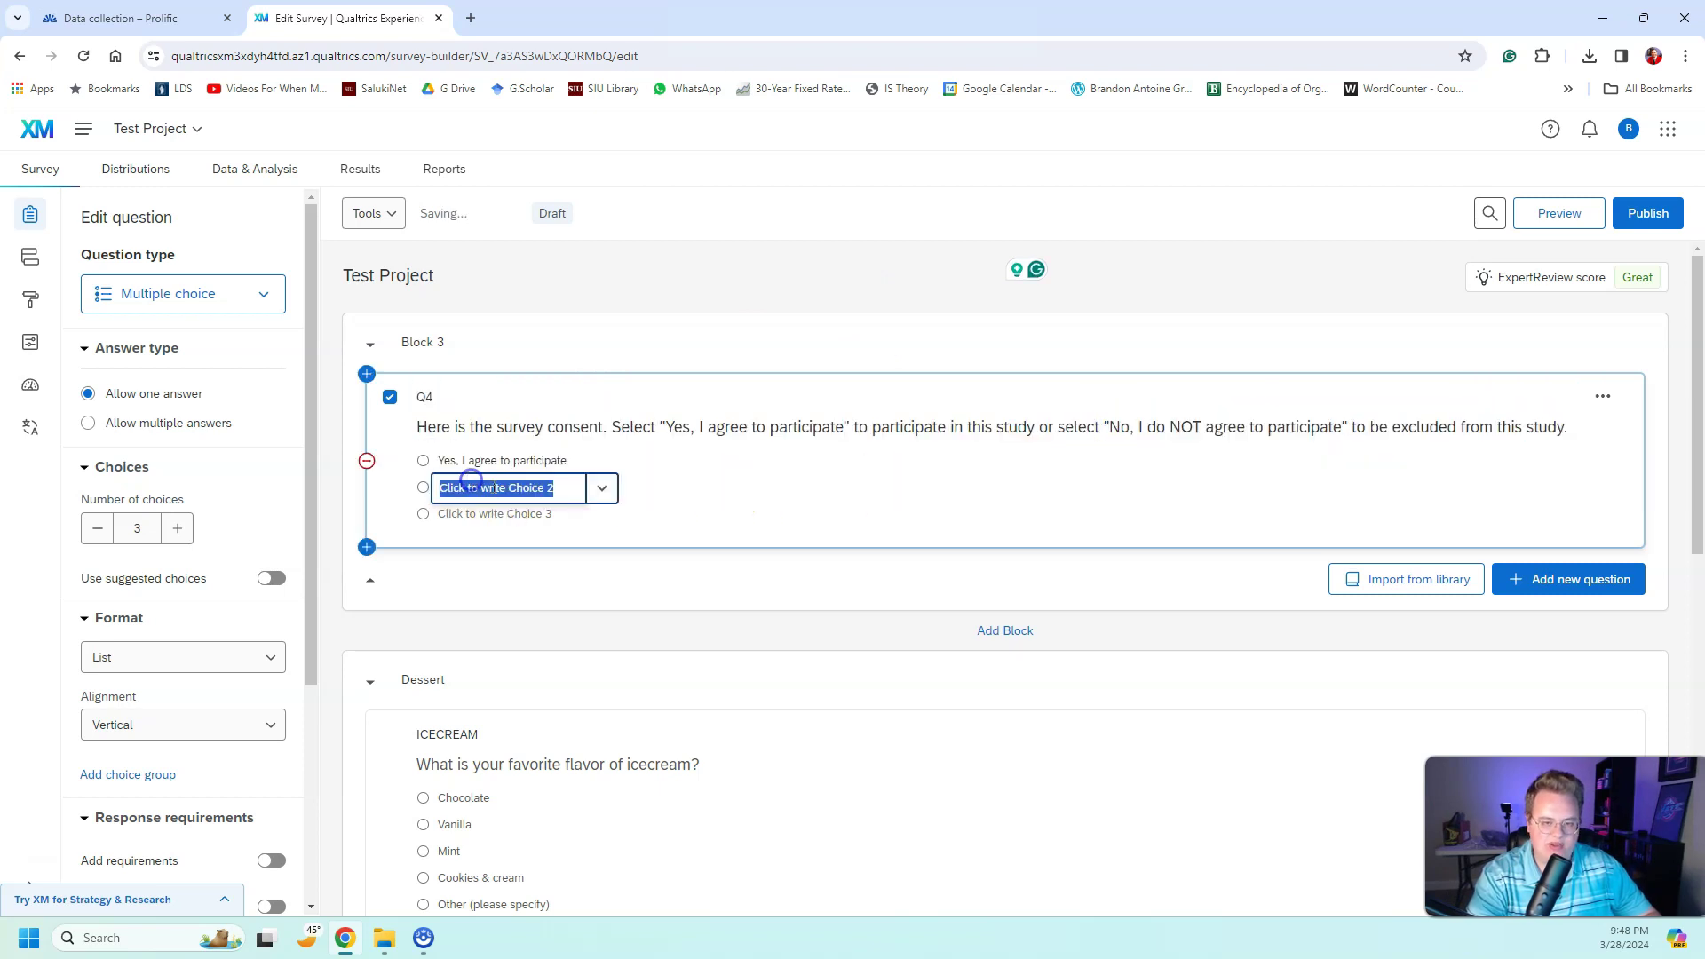
{"action": "key", "text": "ctrl+v"}
Remove the blank third answer choice from Q4
{"action": "left_click", "coordinate": [577, 555]}
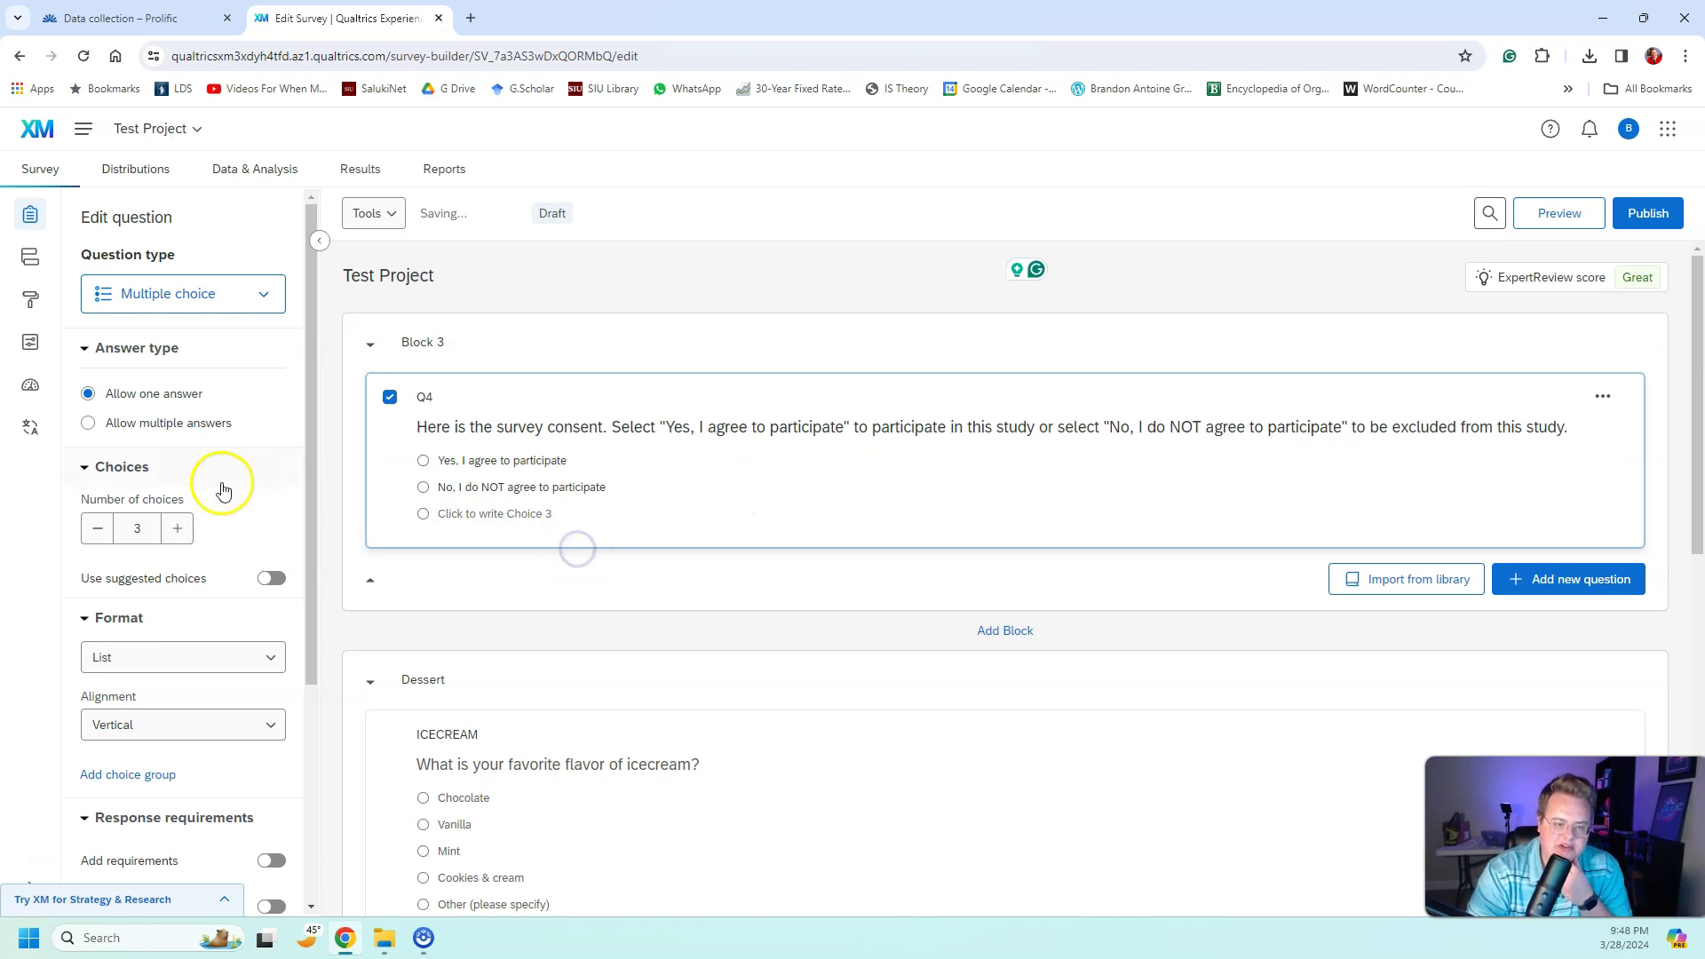
{"action": "left_click", "coordinate": [98, 528]}
{"action": "left_click", "coordinate": [698, 348]}
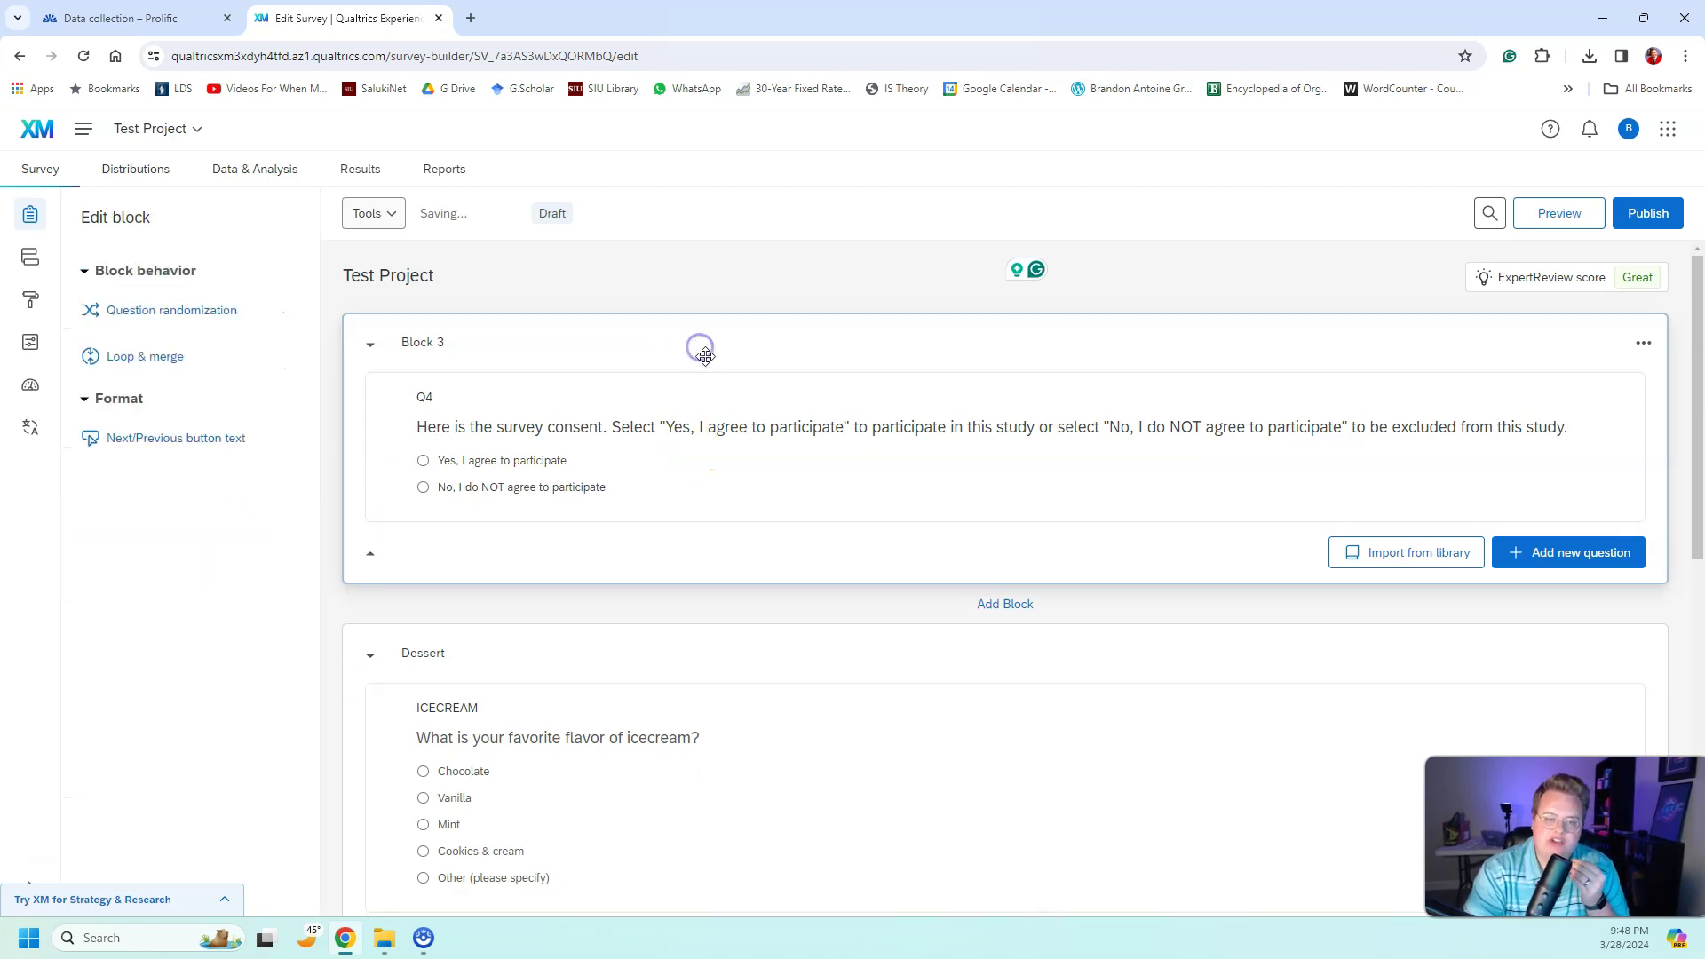
{"action": "left_click", "coordinate": [674, 394]}
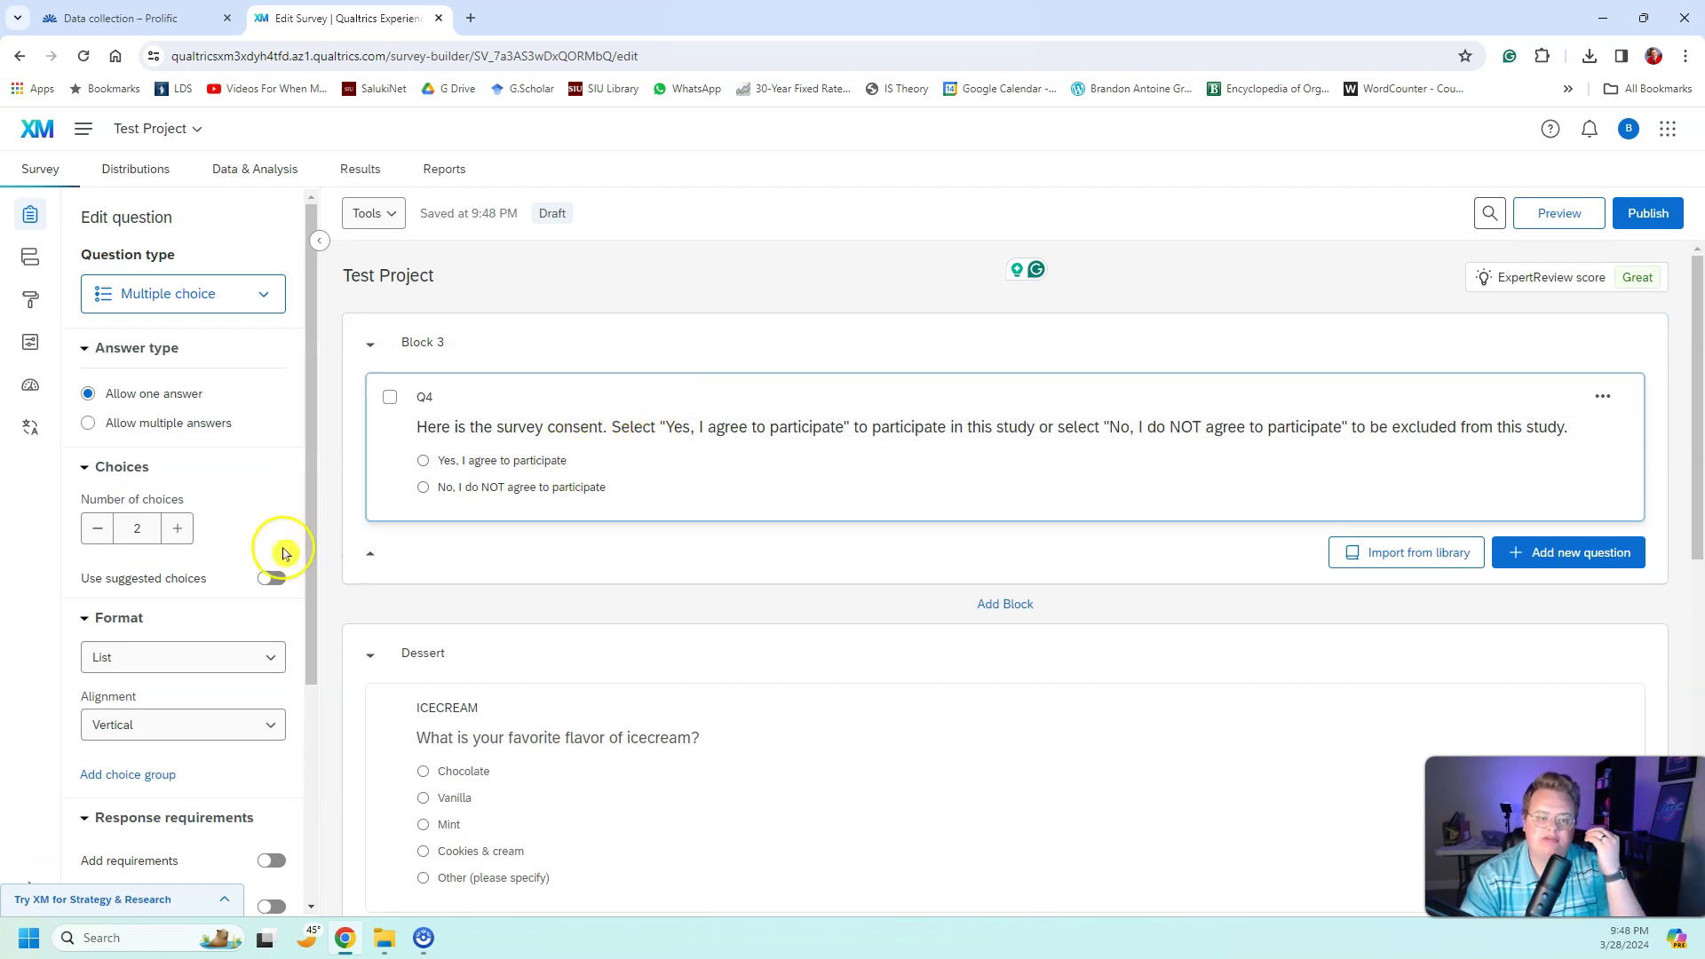
Turn on Add requirements with Force response for consent question Q4
{"action": "scroll", "coordinate": [236, 570], "scroll_direction": "down", "scroll_amount": 3}
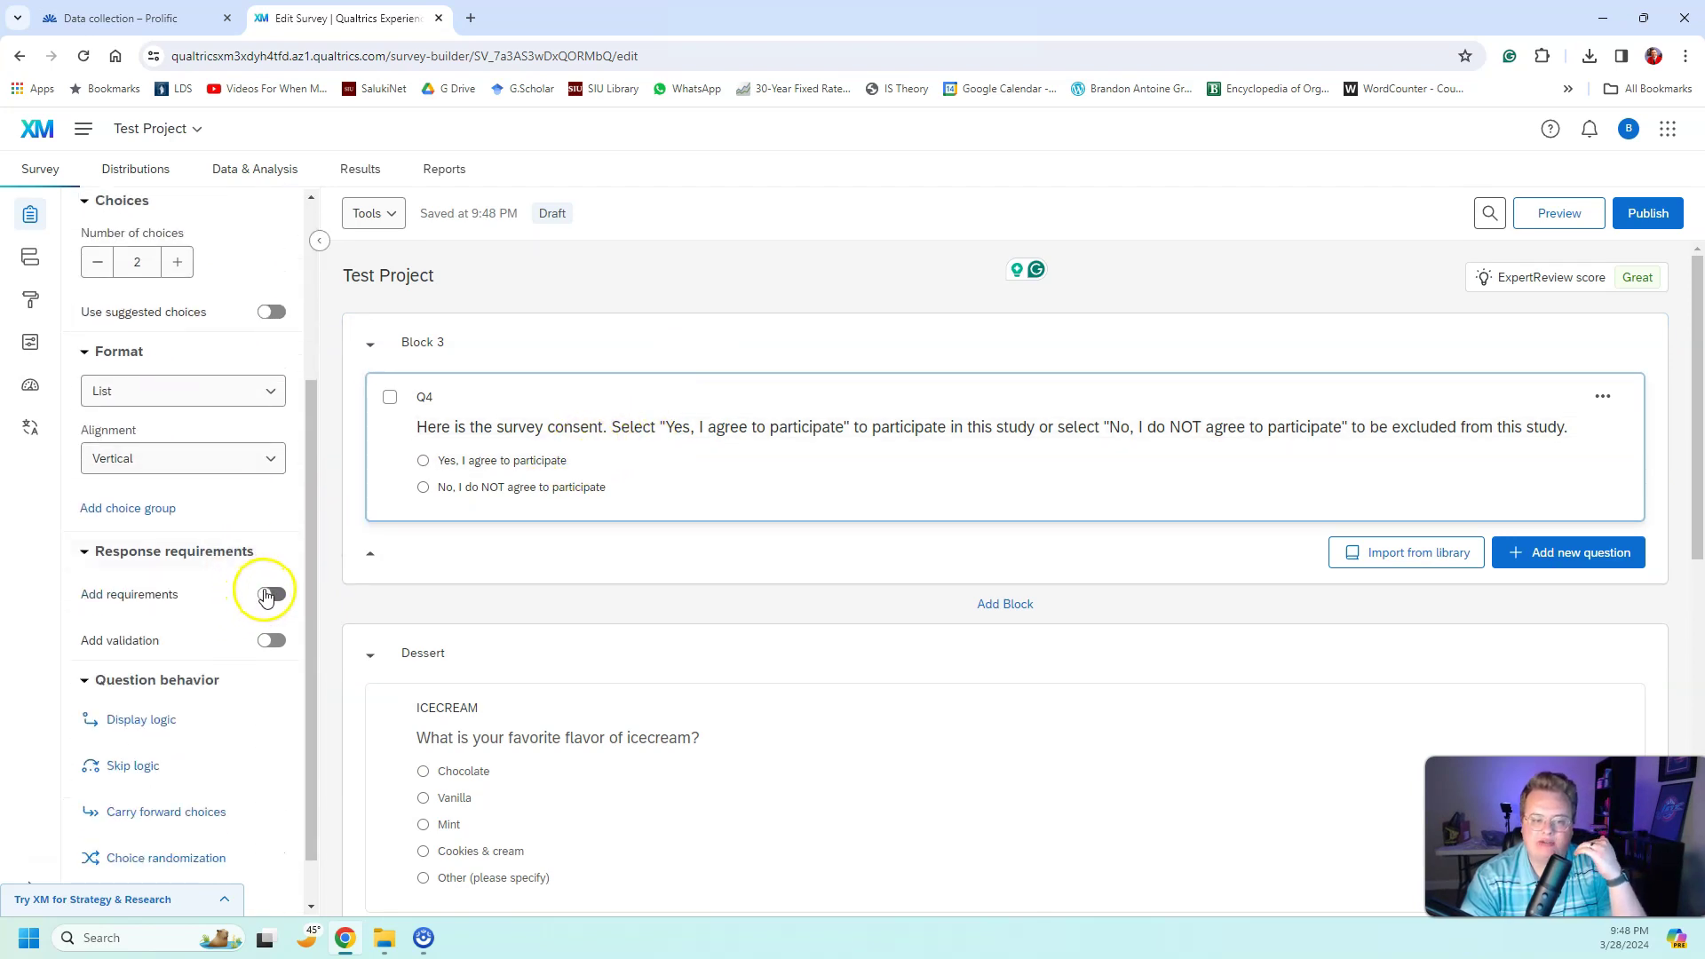
{"action": "left_click", "coordinate": [267, 595]}
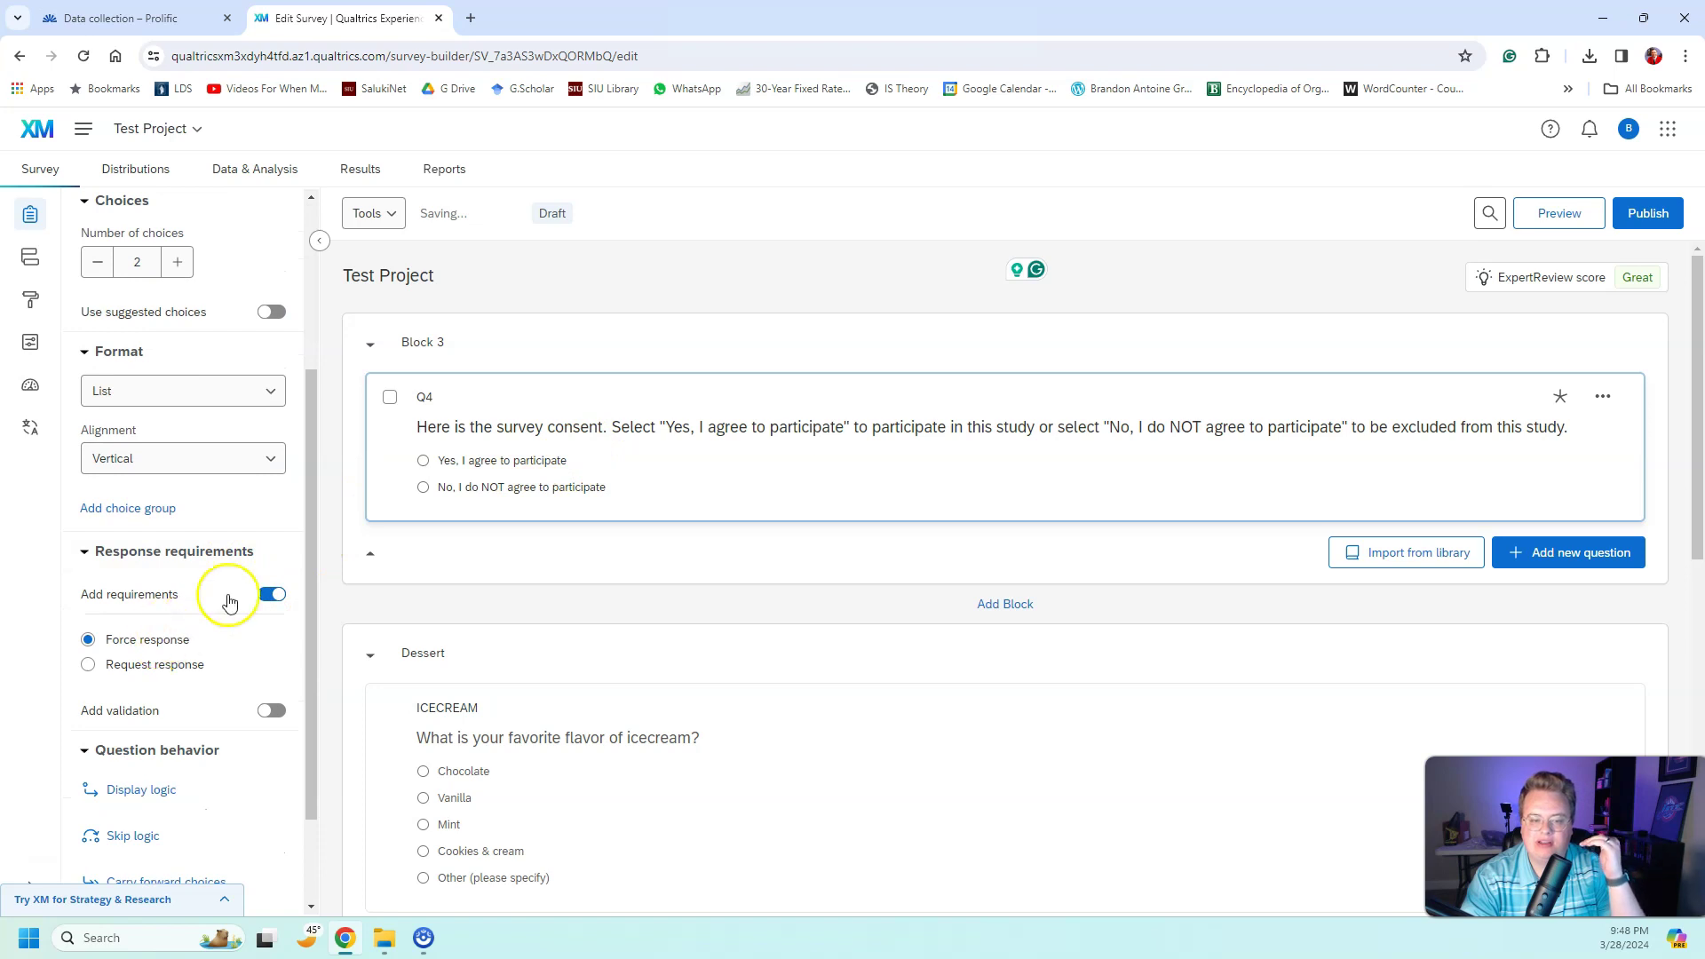
{"action": "left_click", "coordinate": [510, 404]}
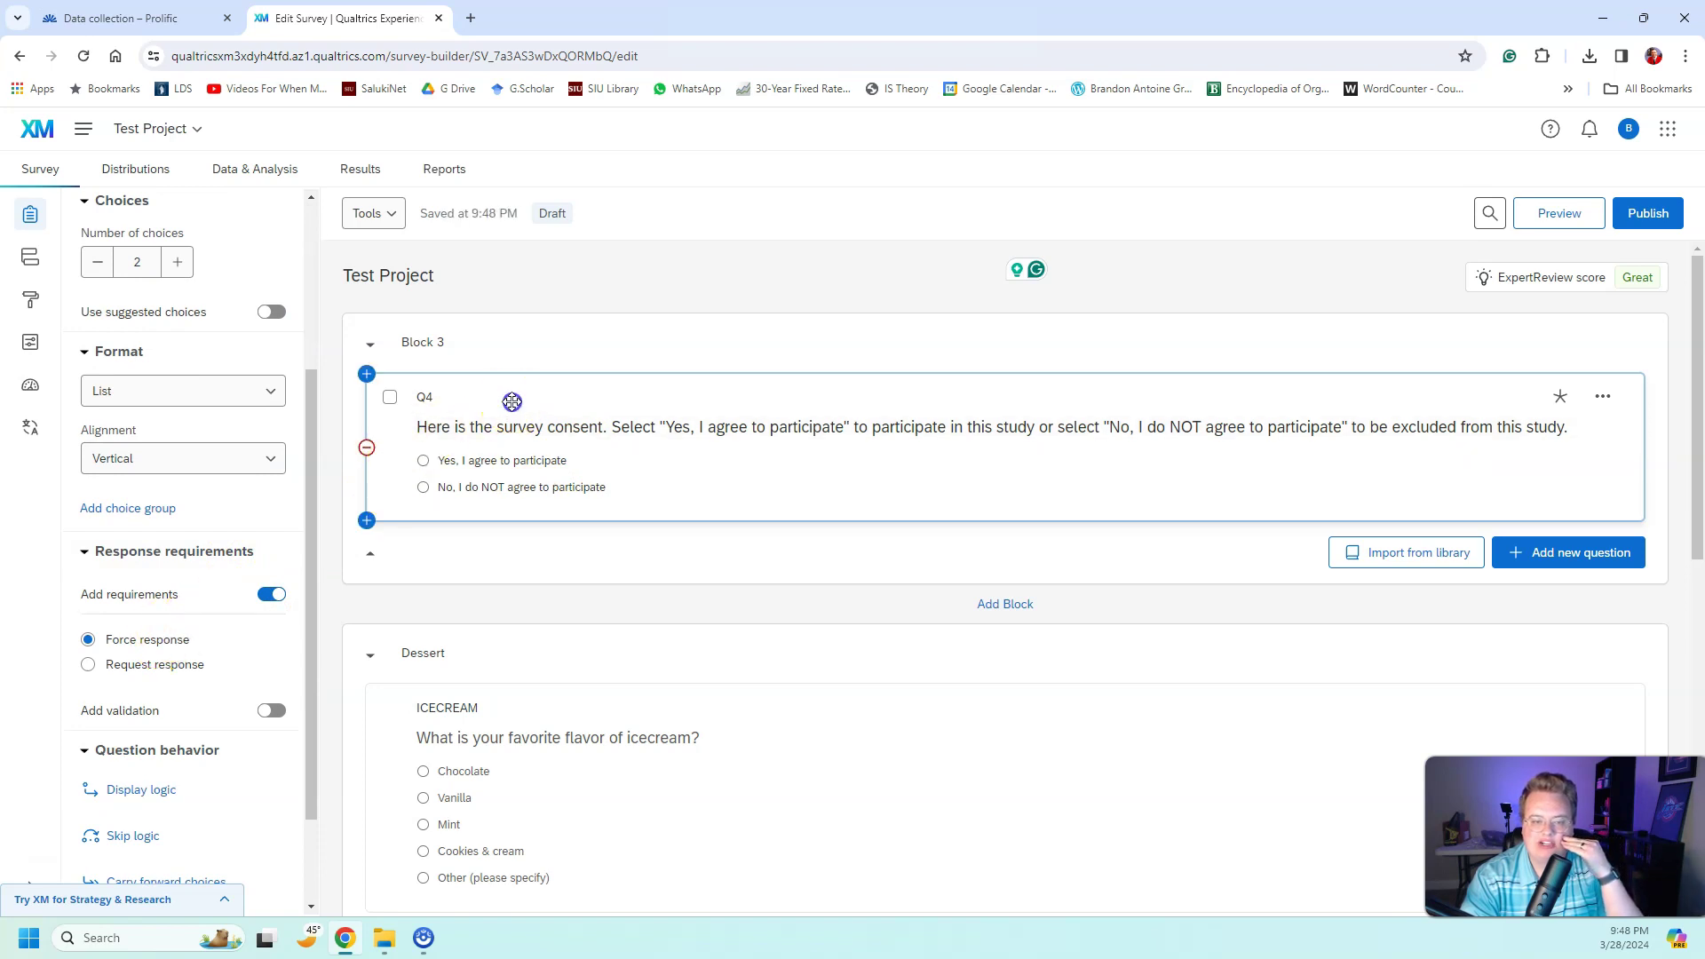
{"action": "left_click", "coordinate": [157, 648]}
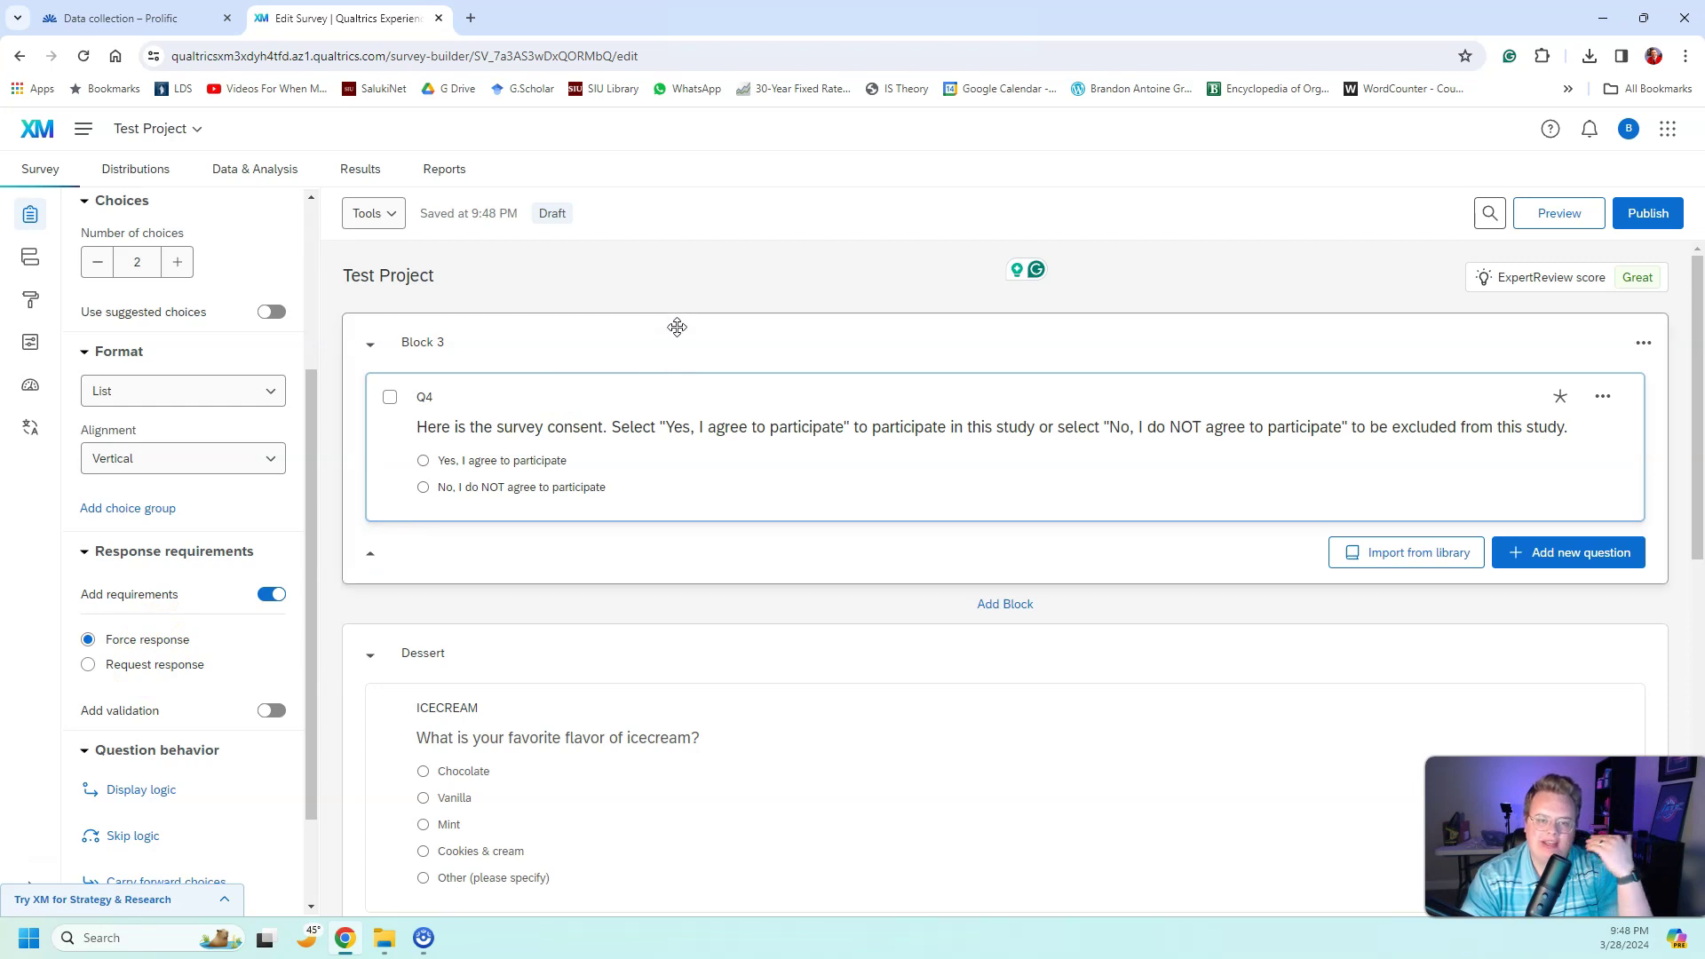
{"action": "left_click", "coordinate": [665, 330]}
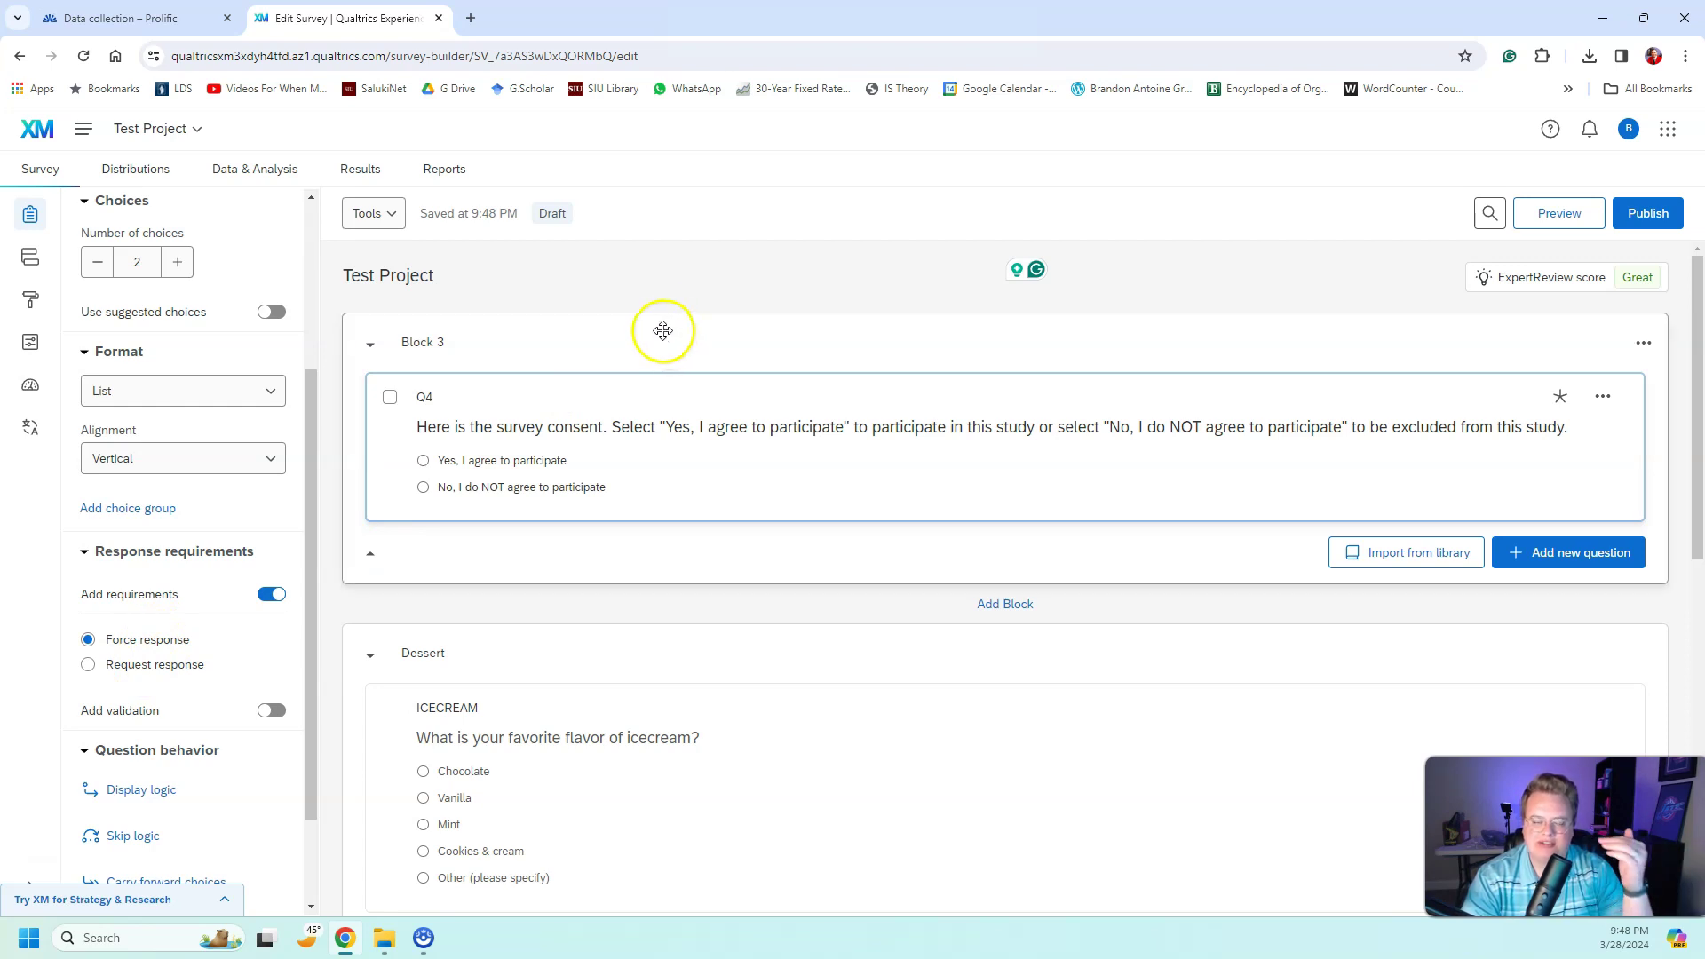
{"action": "left_click", "coordinate": [609, 337]}
{"action": "scroll", "coordinate": [606, 320], "scroll_direction": "down", "scroll_amount": 2}
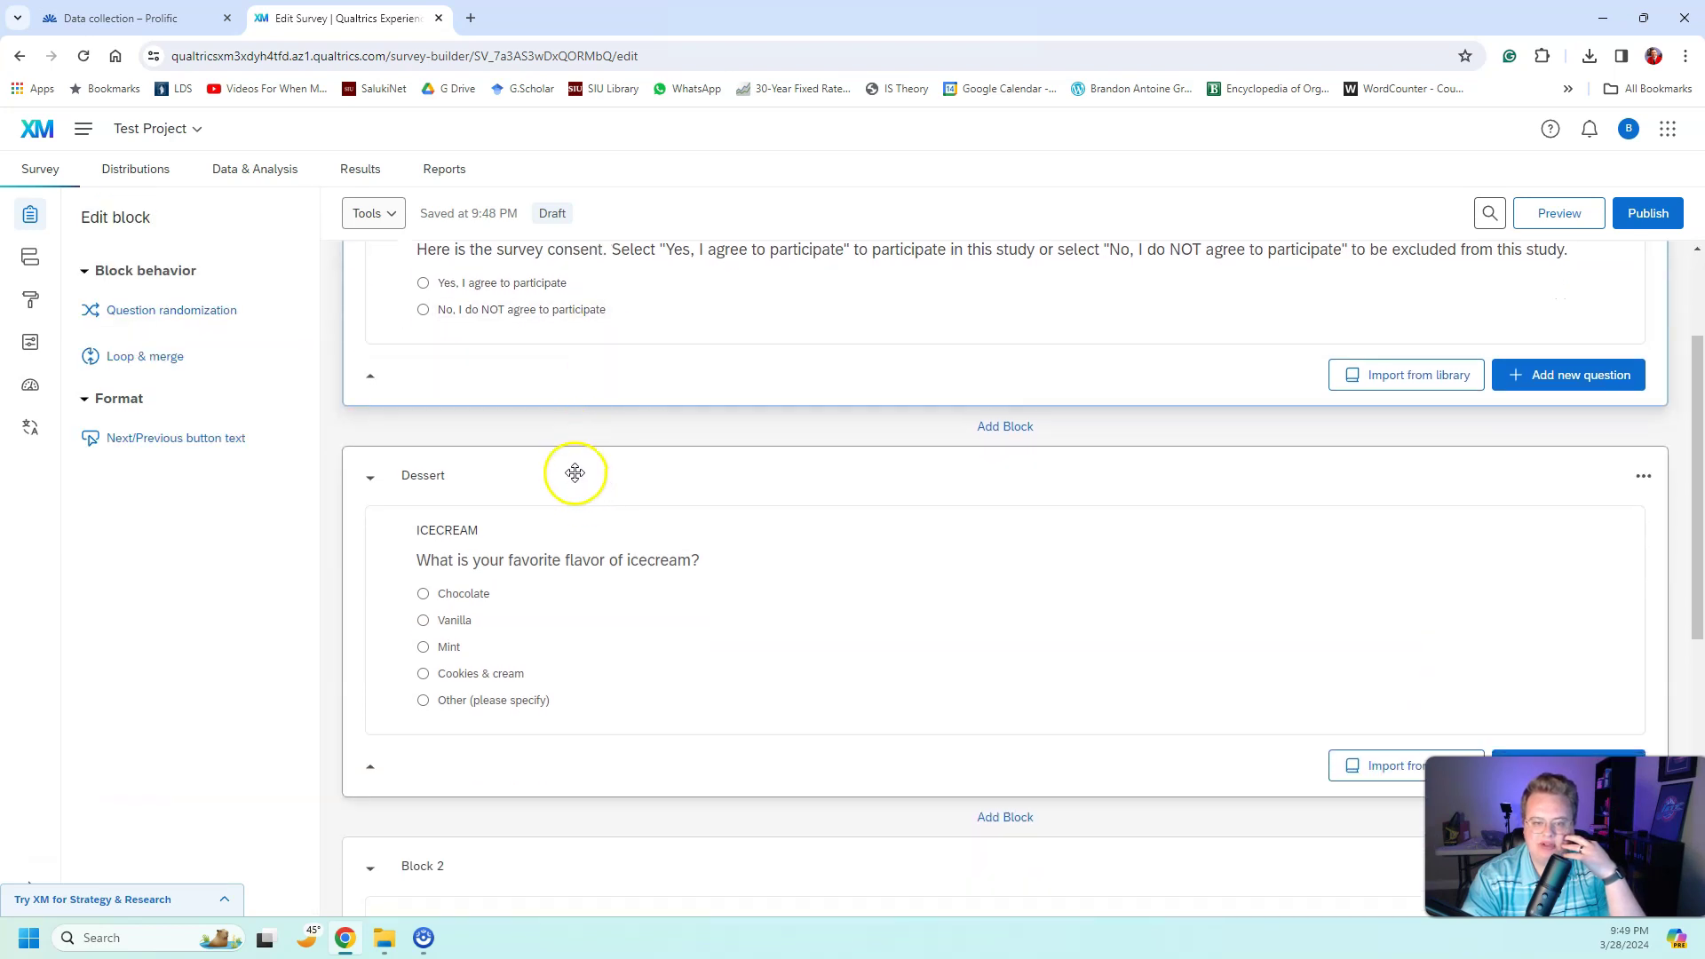
{"action": "scroll", "coordinate": [536, 494], "scroll_direction": "down", "scroll_amount": 1}
{"action": "scroll", "coordinate": [704, 545], "scroll_direction": "down", "scroll_amount": 3}
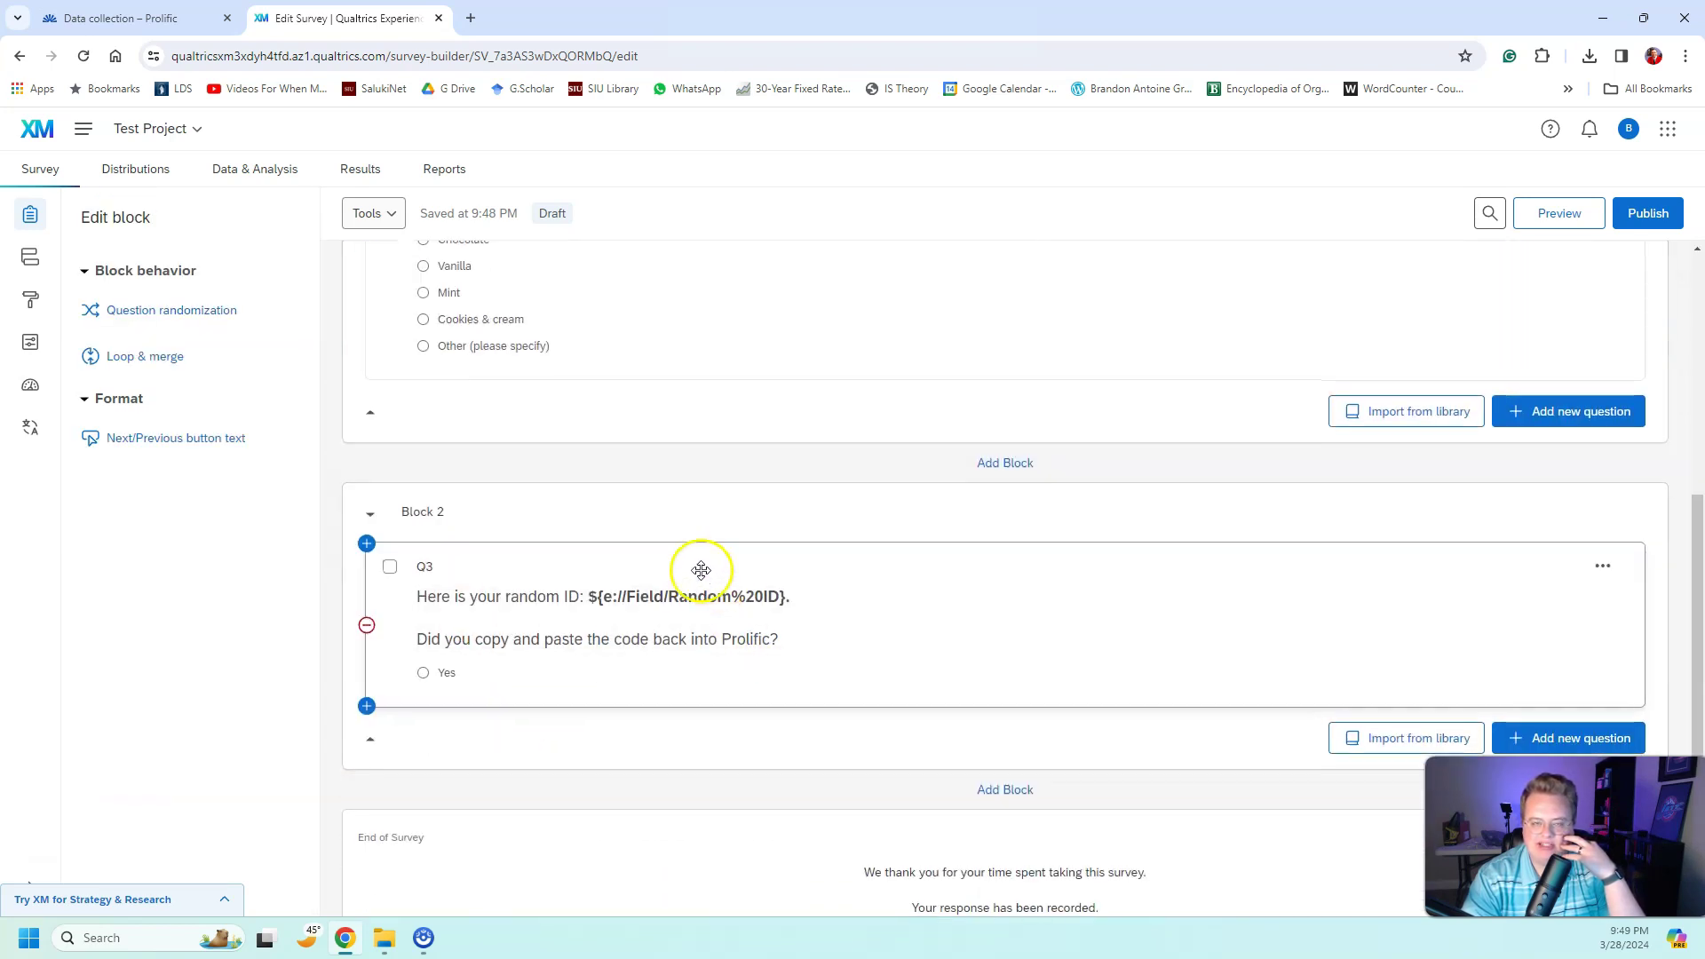
{"action": "scroll", "coordinate": [586, 639], "scroll_direction": "up", "scroll_amount": 2}
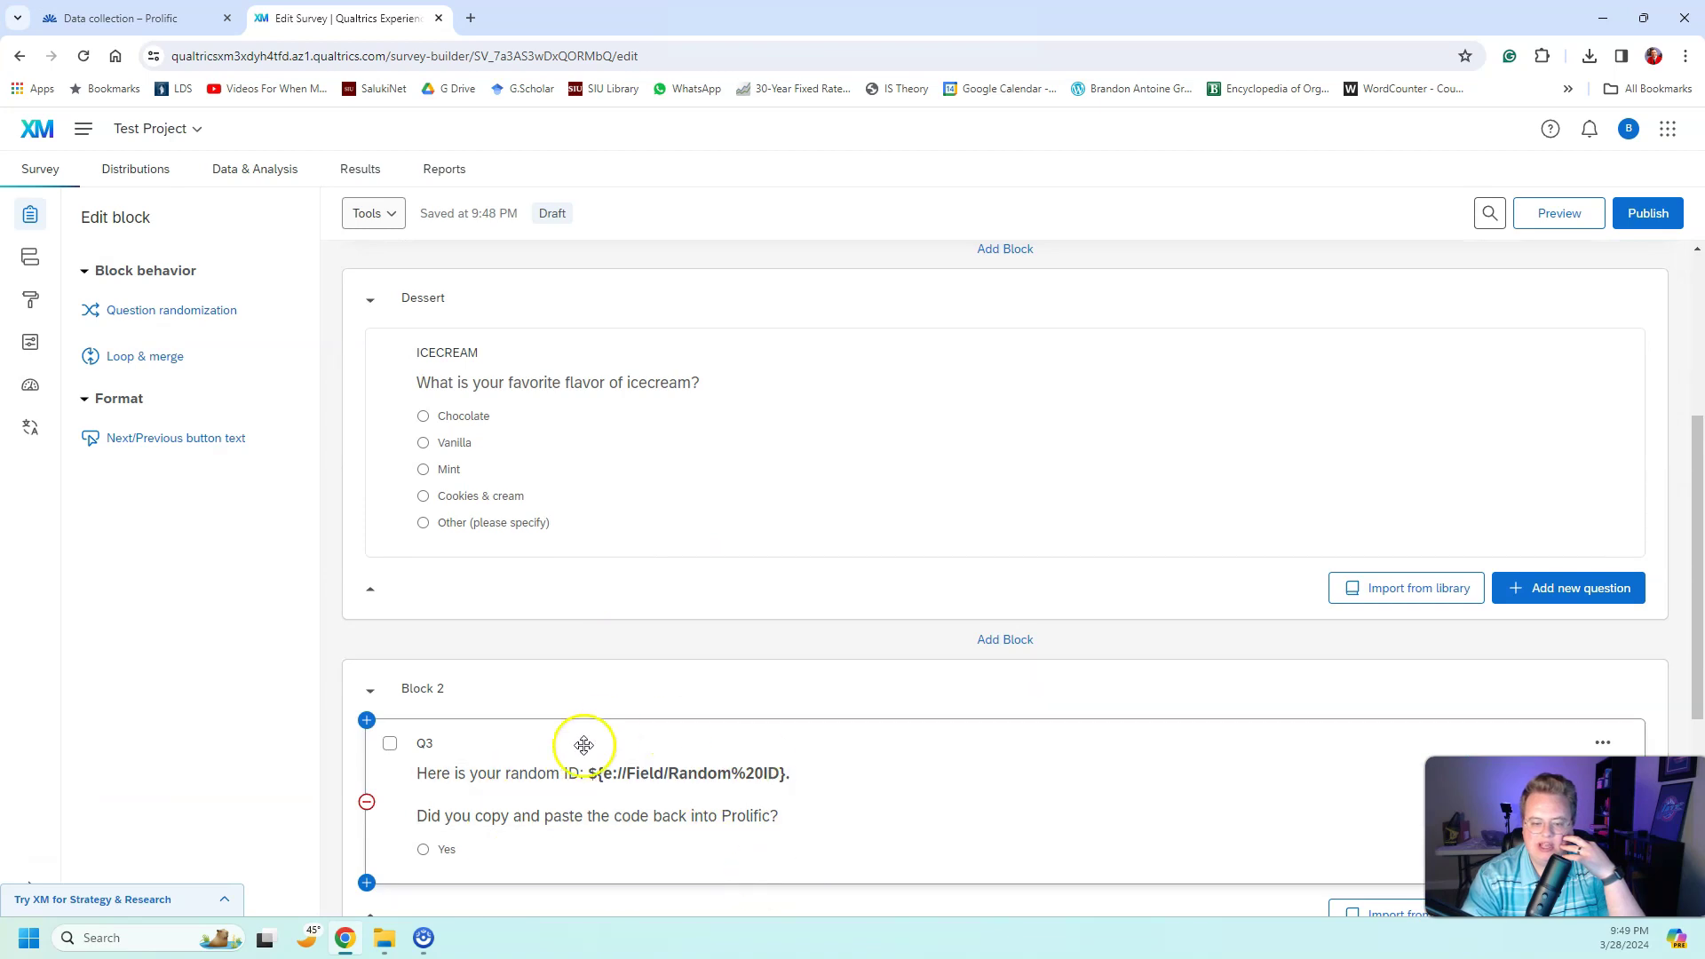
{"action": "scroll", "coordinate": [537, 725], "scroll_direction": "up", "scroll_amount": 4}
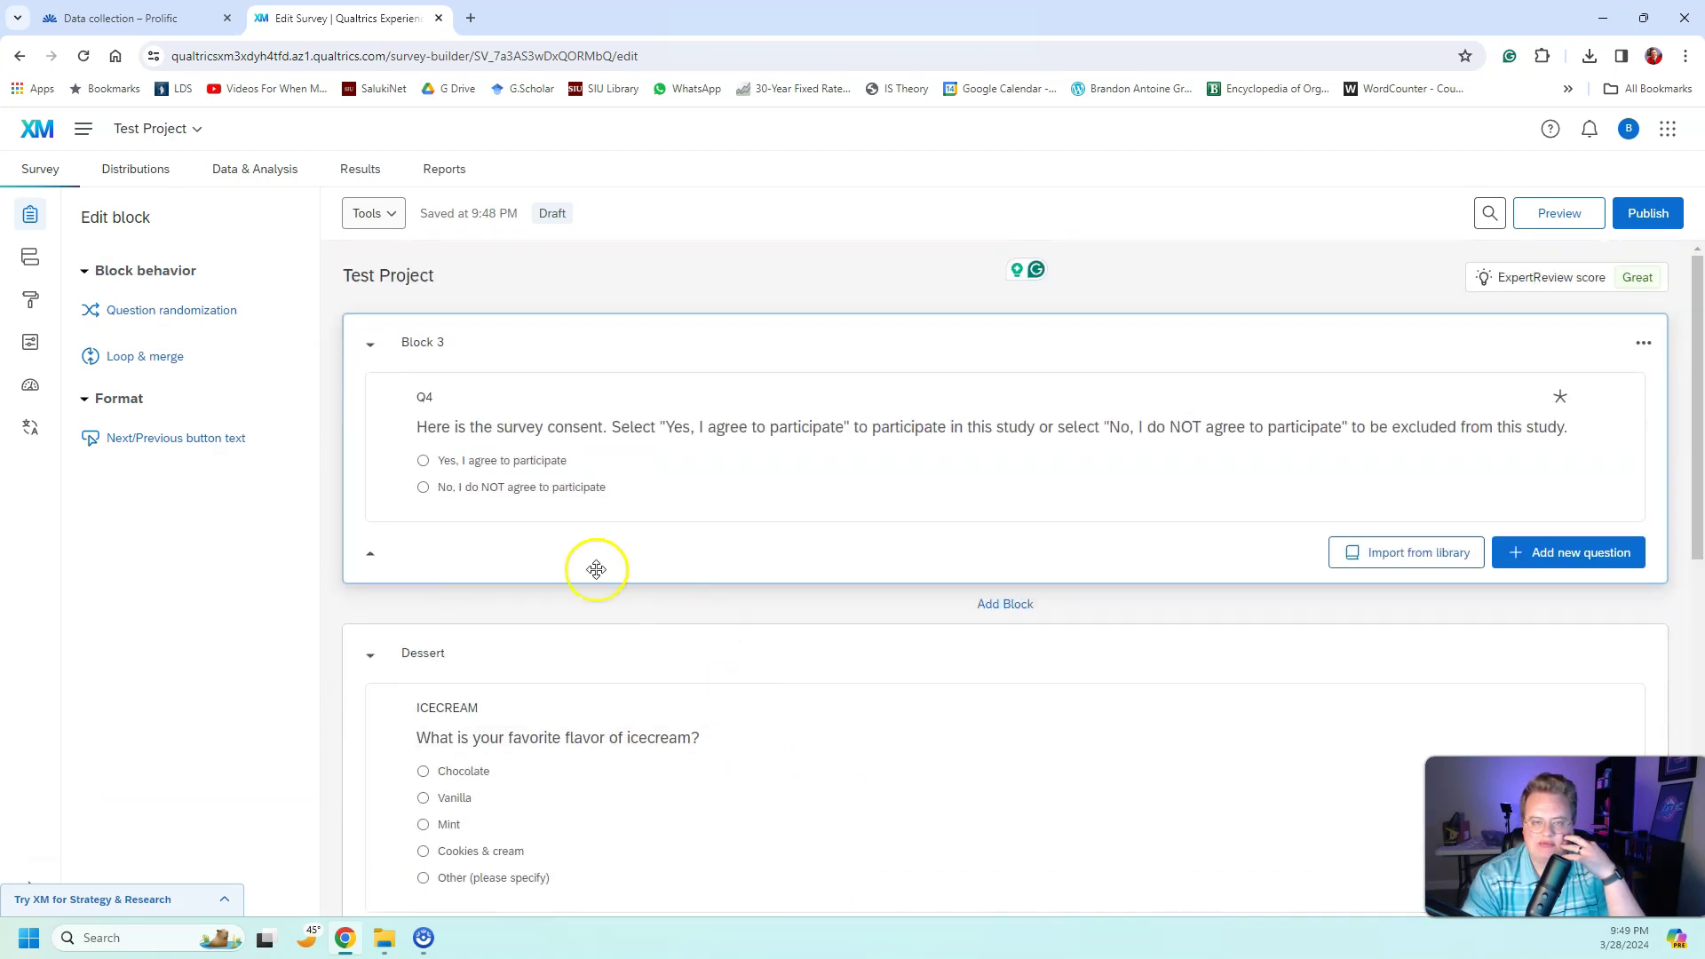
{"action": "left_click", "coordinate": [483, 353]}
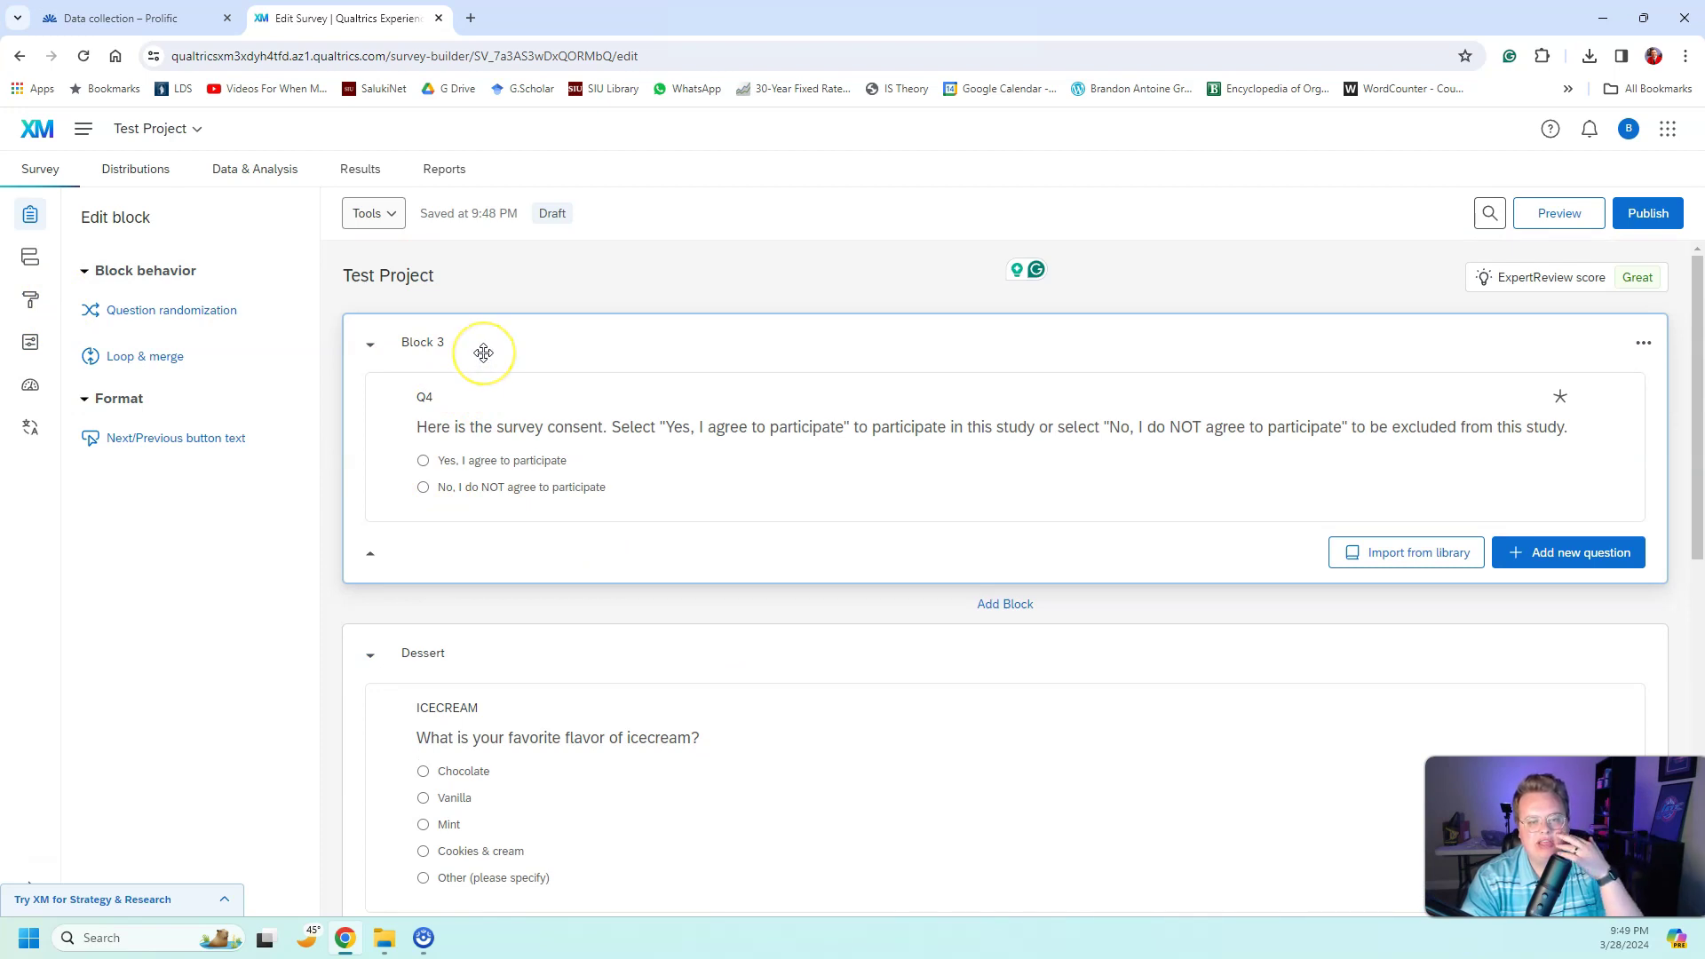
Delete the Set Embedded Data element from the survey flow
{"action": "left_click", "coordinate": [44, 276]}
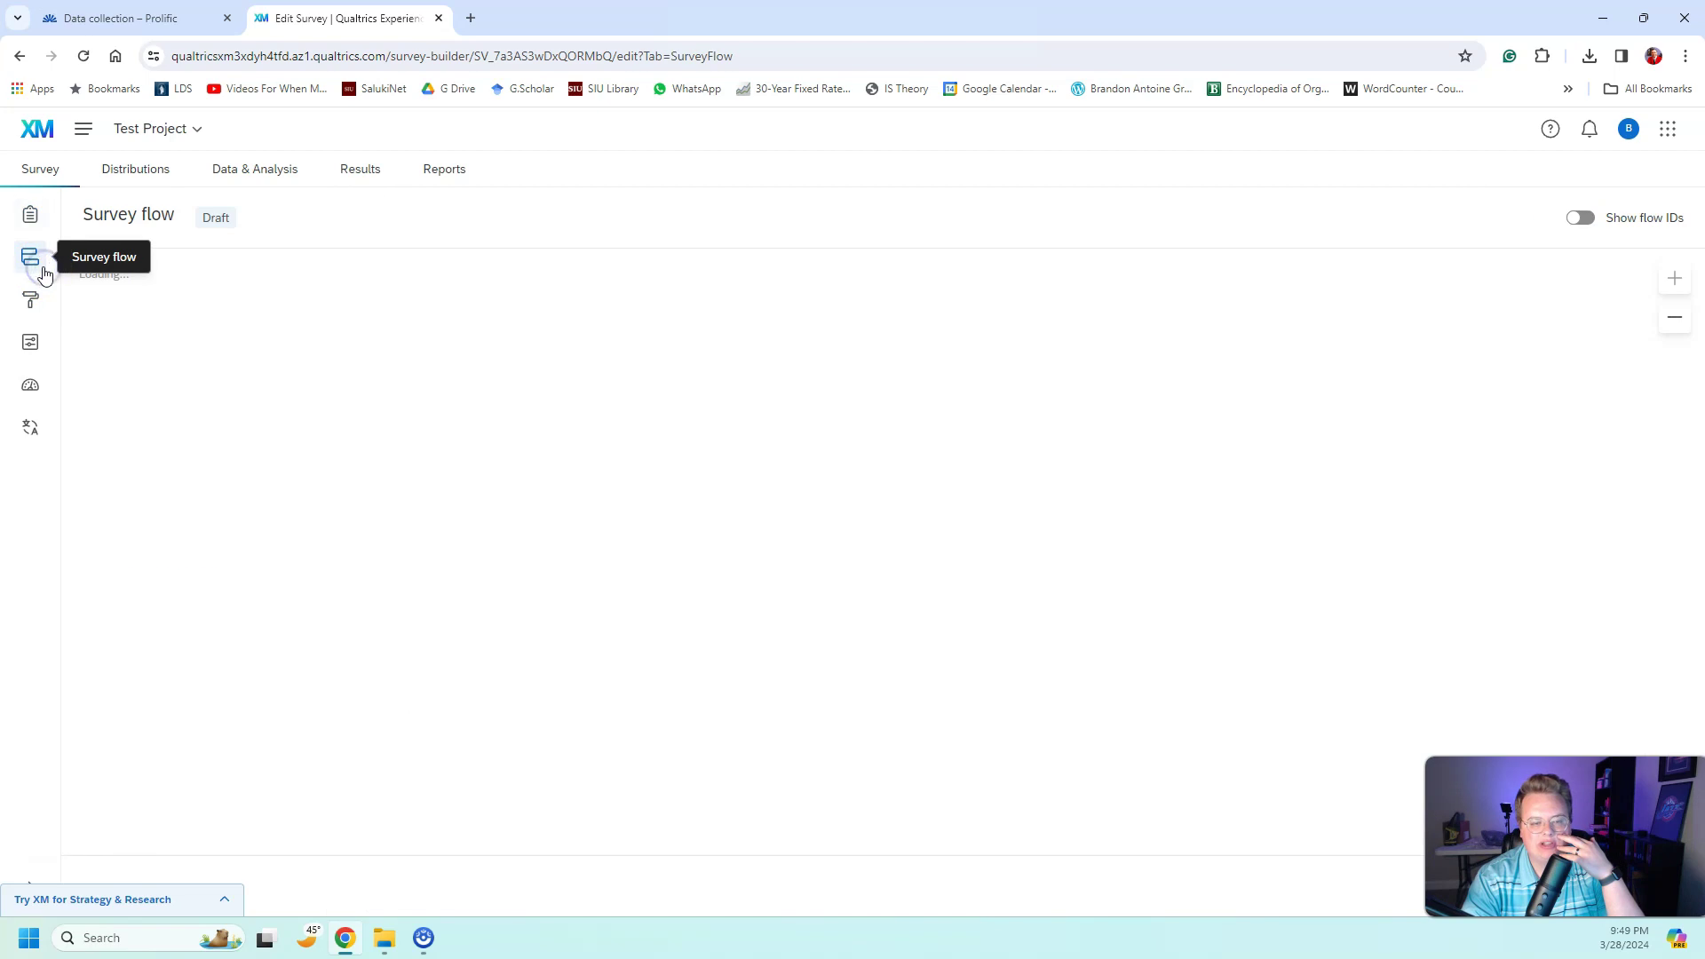
{"action": "left_click", "coordinate": [875, 367]}
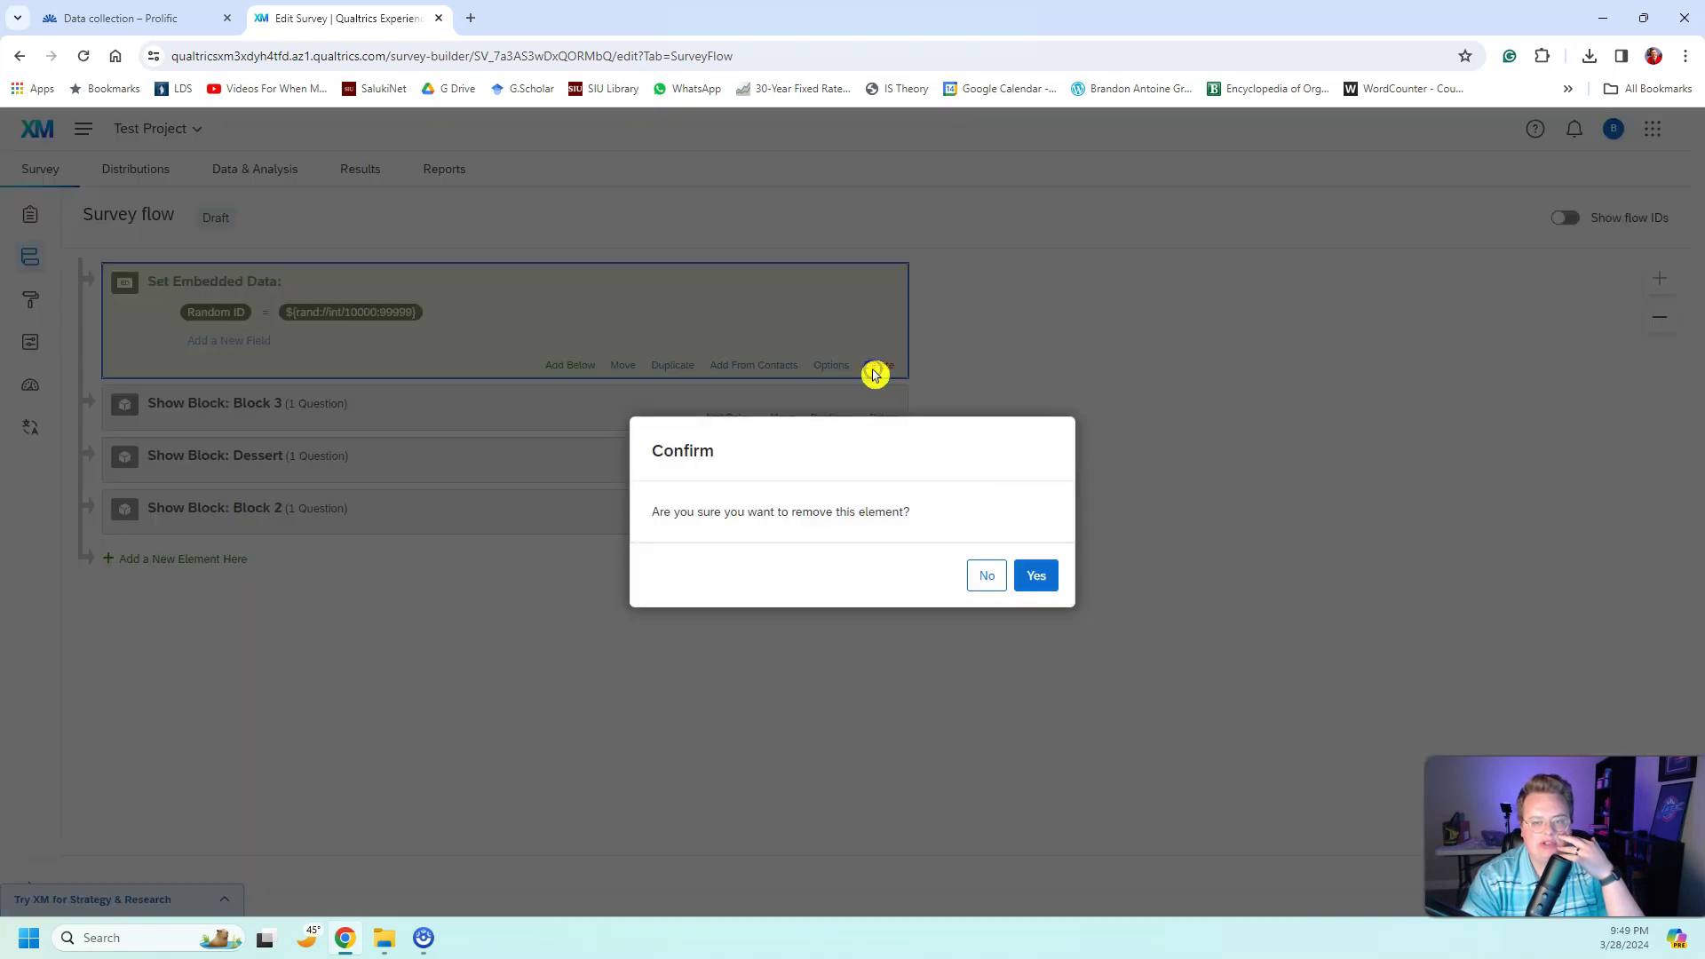
{"action": "left_click", "coordinate": [1033, 577]}
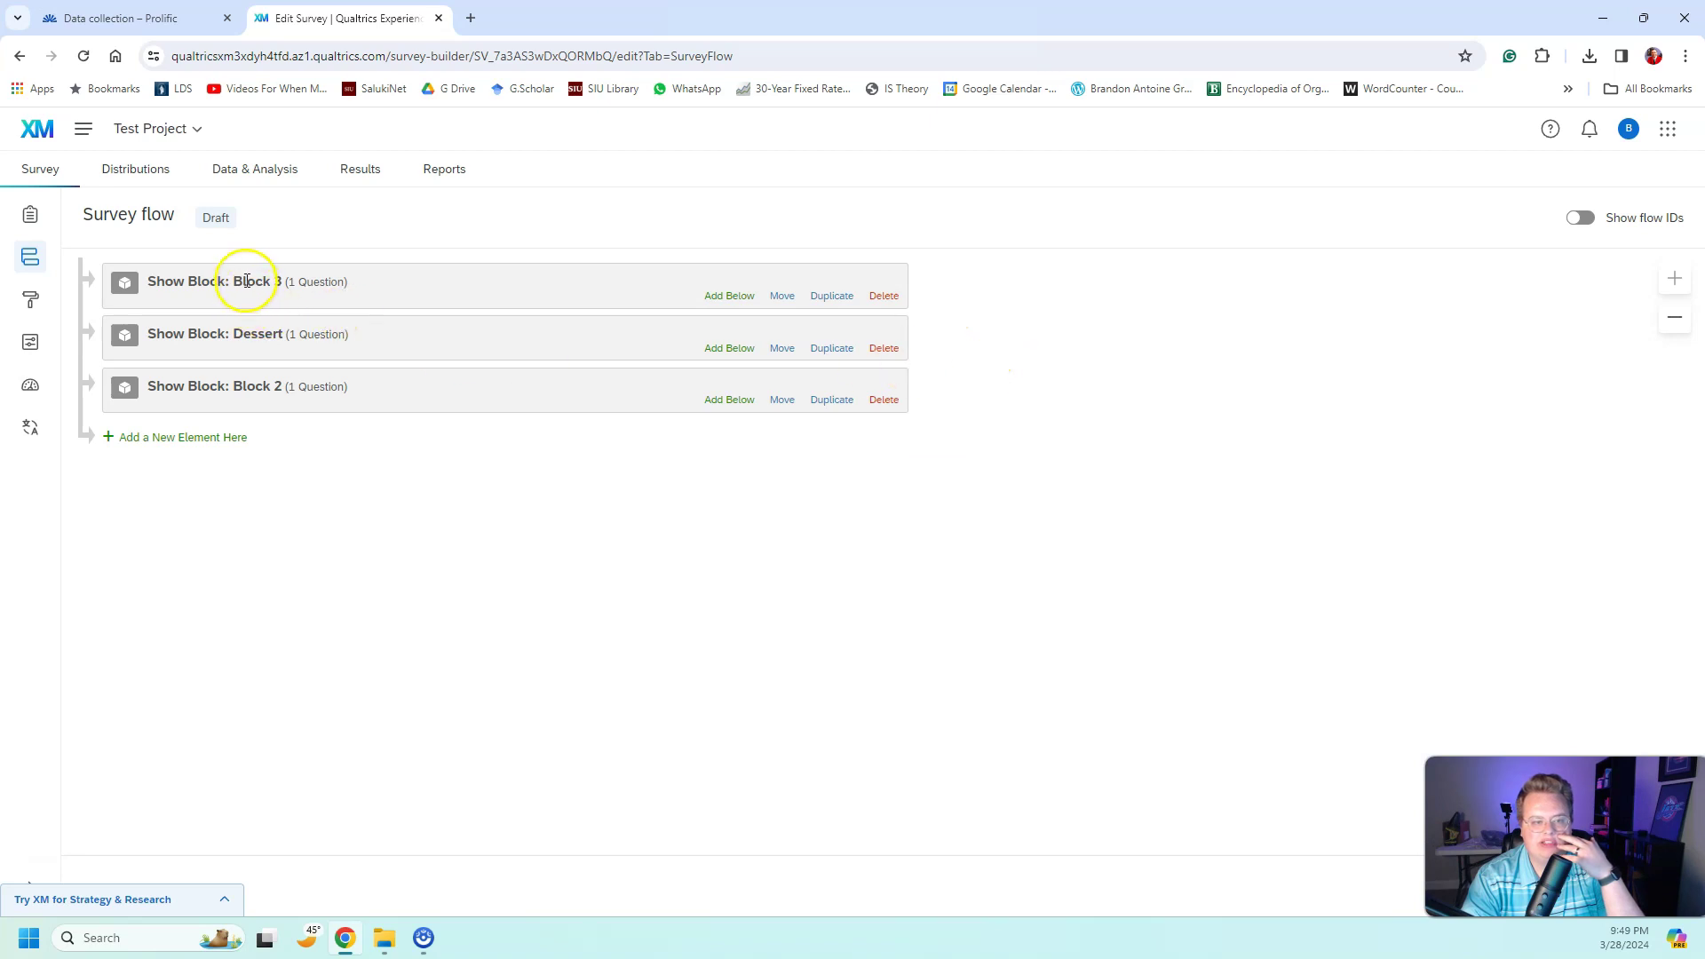
Insert a new Branch element directly below Block 3
{"action": "left_click", "coordinate": [325, 283]}
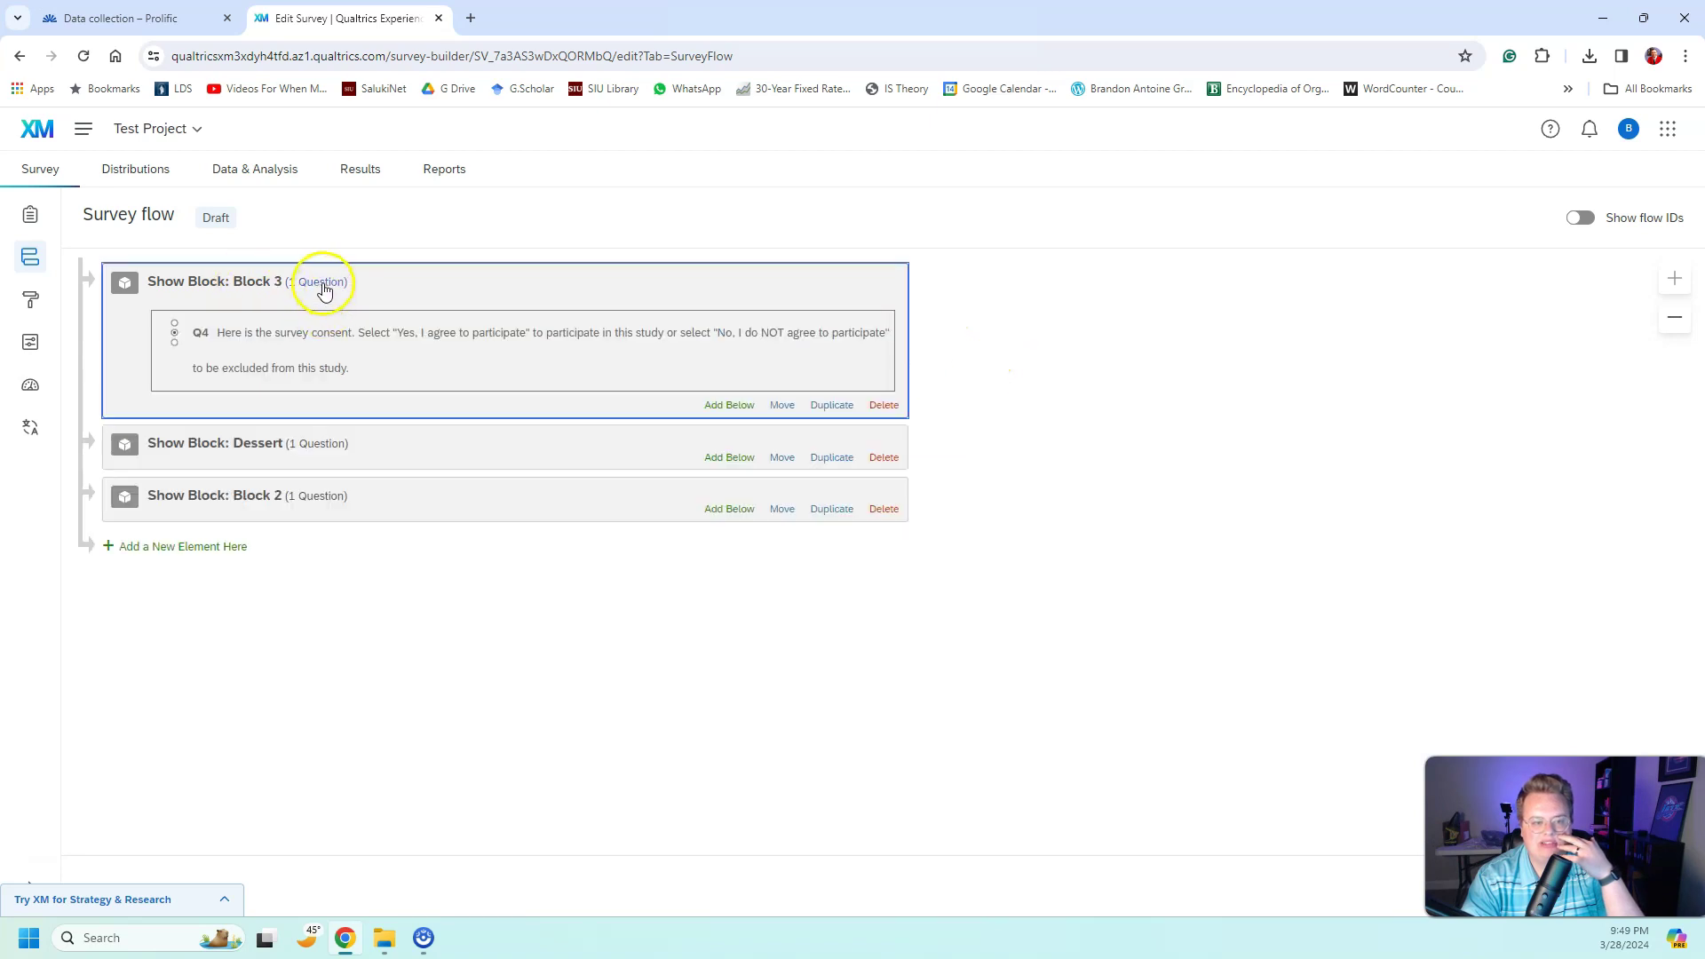
{"action": "left_click", "coordinate": [325, 283]}
{"action": "left_click", "coordinate": [733, 298]}
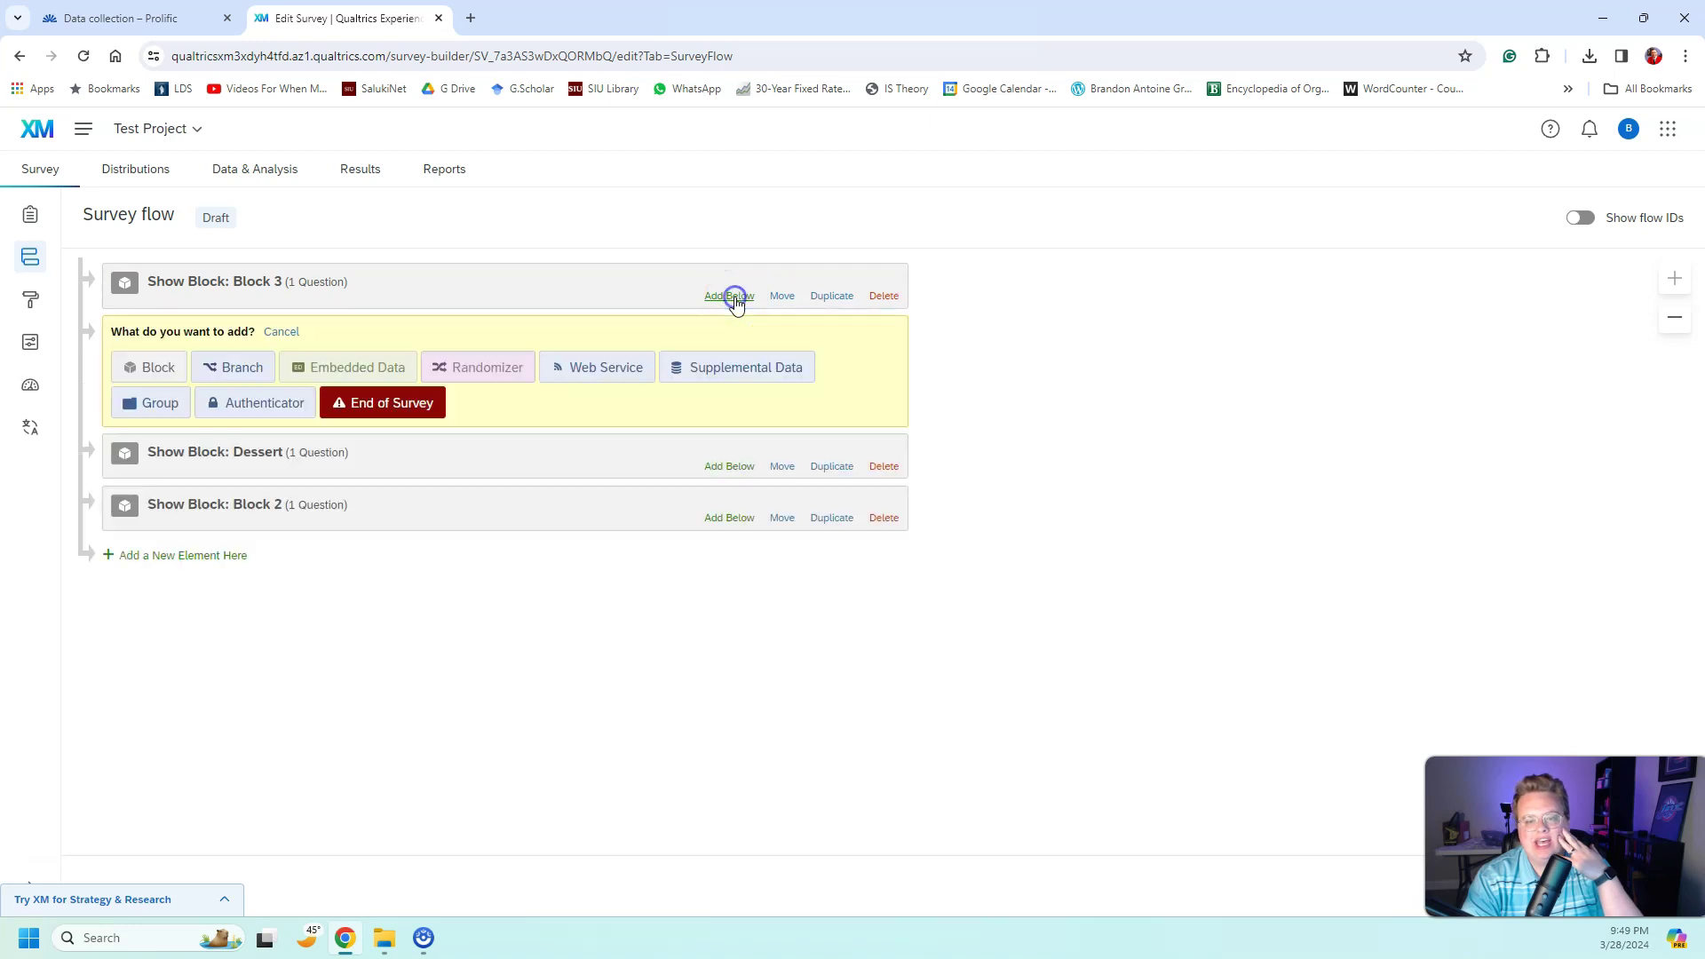
{"action": "left_click", "coordinate": [230, 364]}
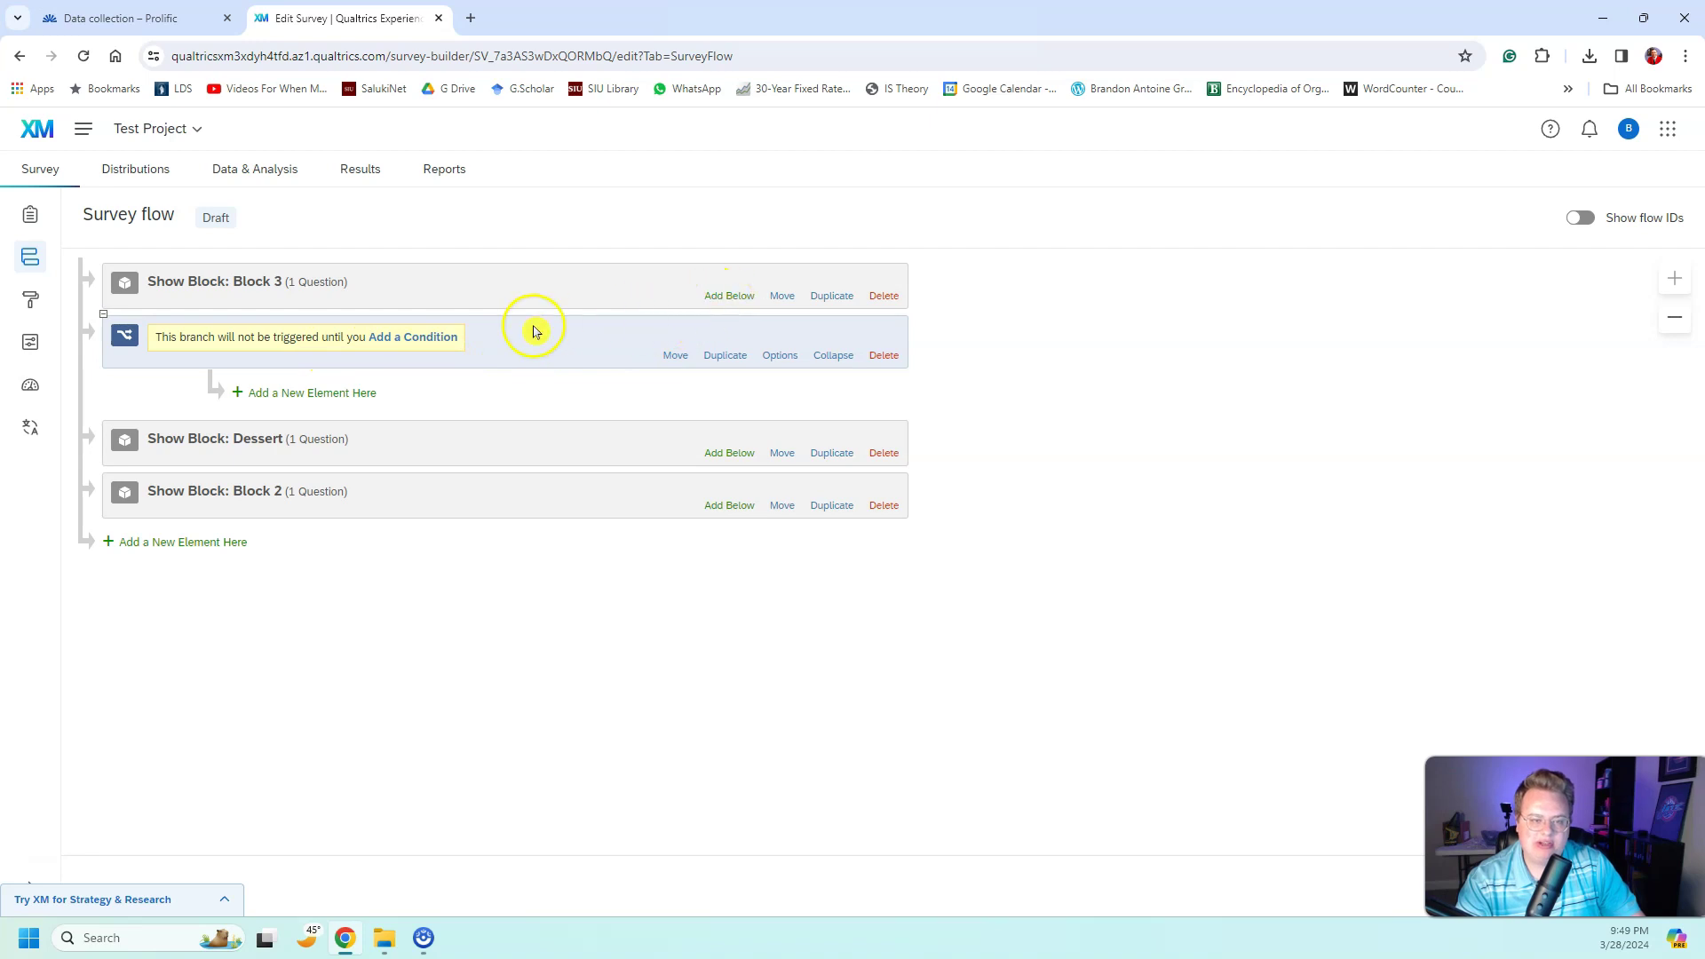
Set the branch condition to Q4 'No, I do NOT agree to participate' Is Selected
{"action": "left_click", "coordinate": [394, 340]}
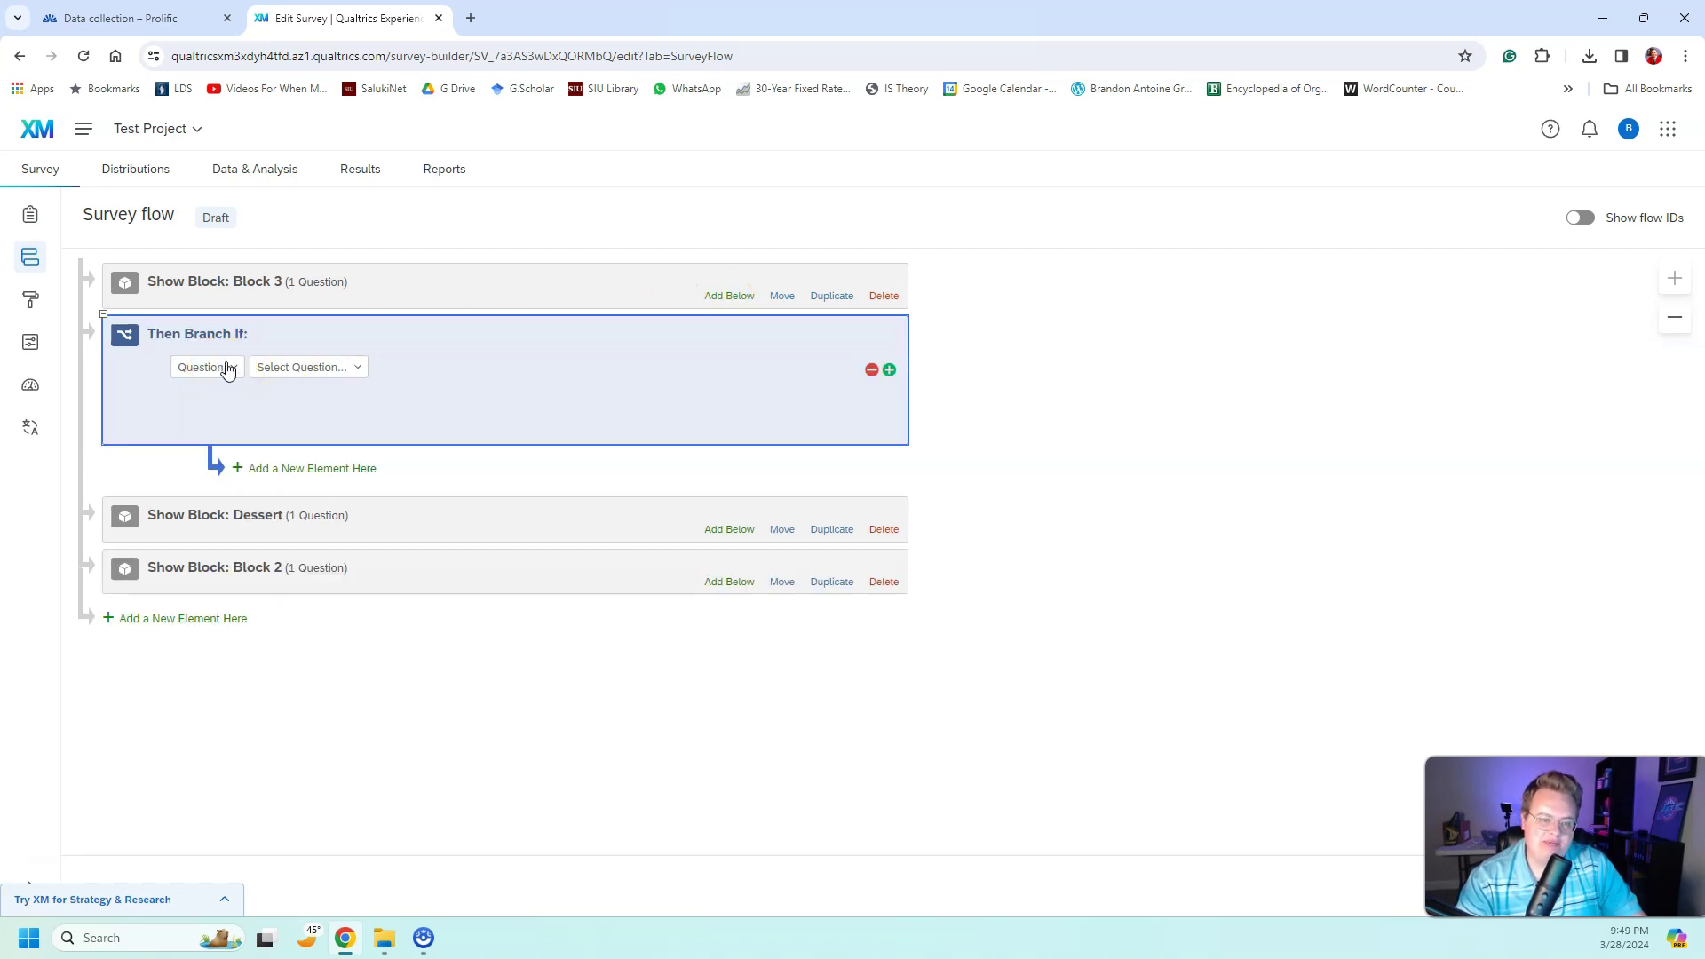
{"action": "left_click", "coordinate": [258, 370]}
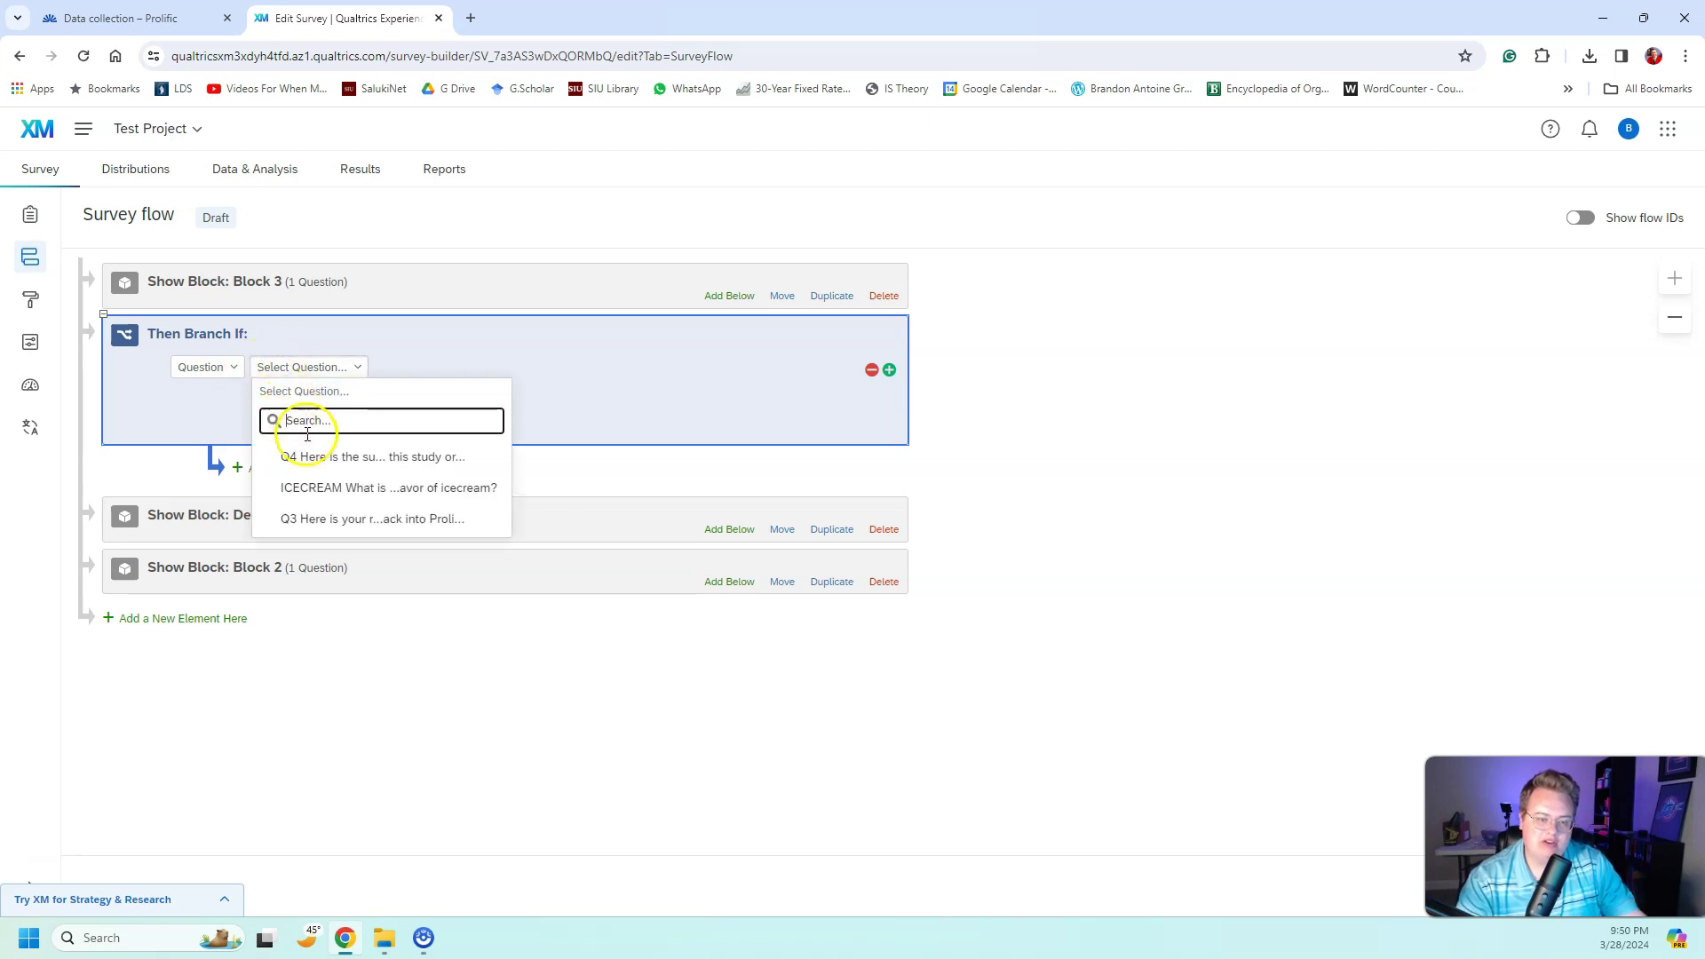
{"action": "left_click", "coordinate": [332, 456]}
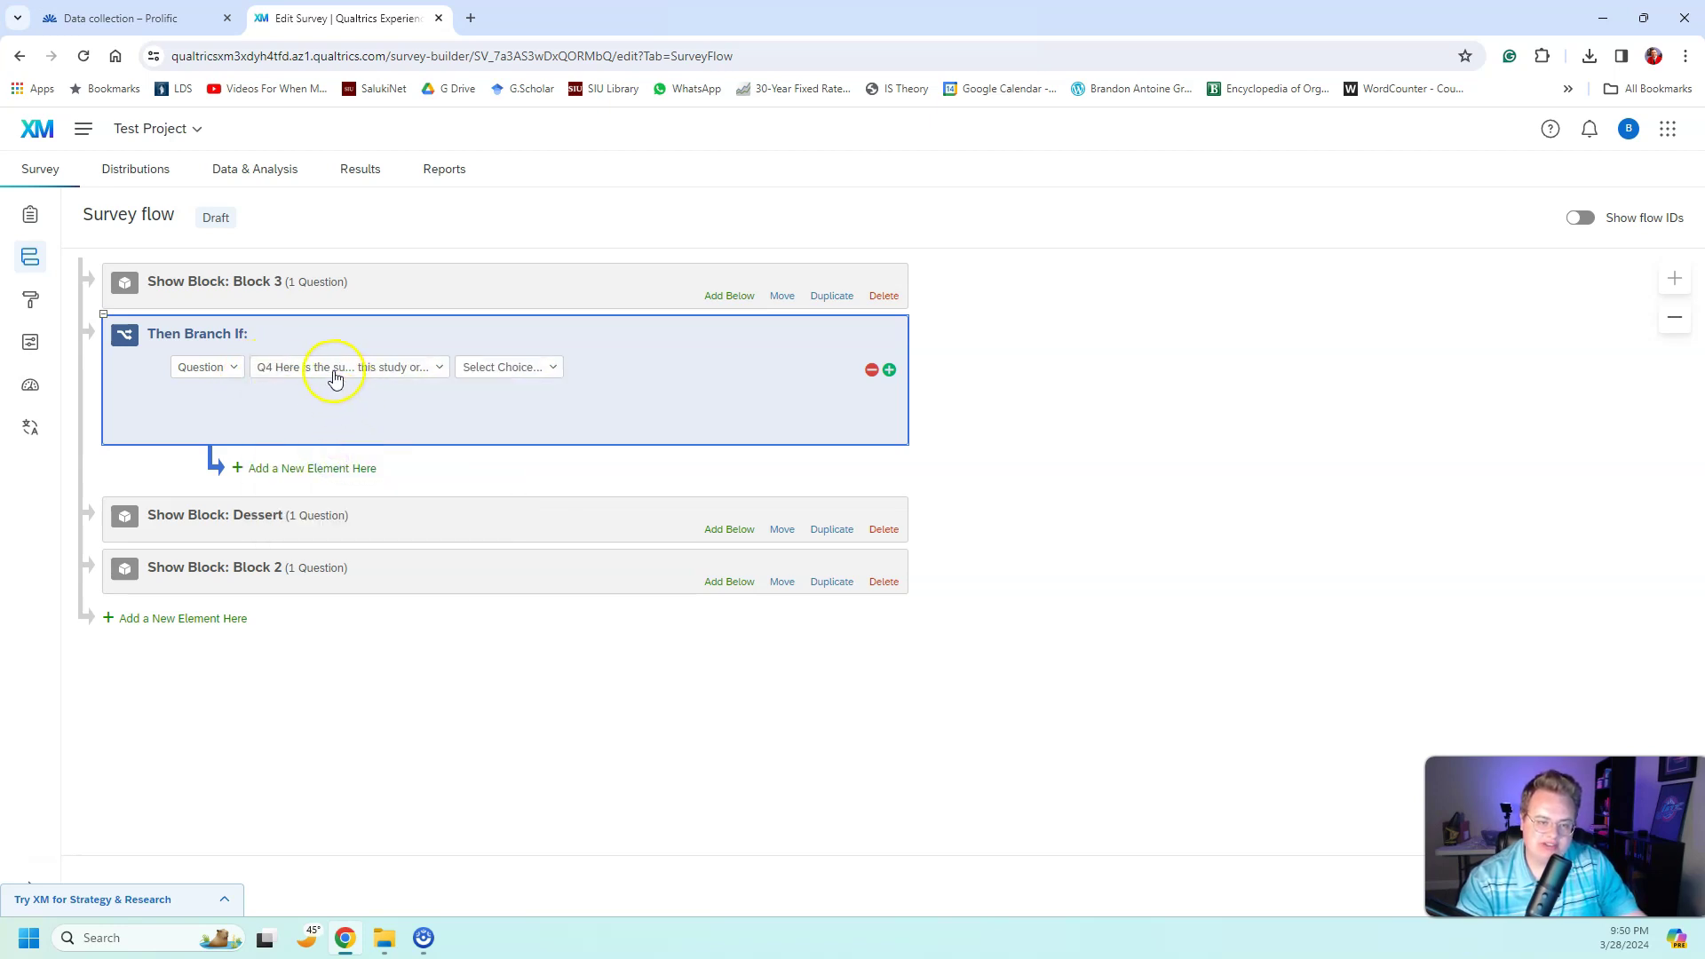
{"action": "left_click", "coordinate": [499, 373]}
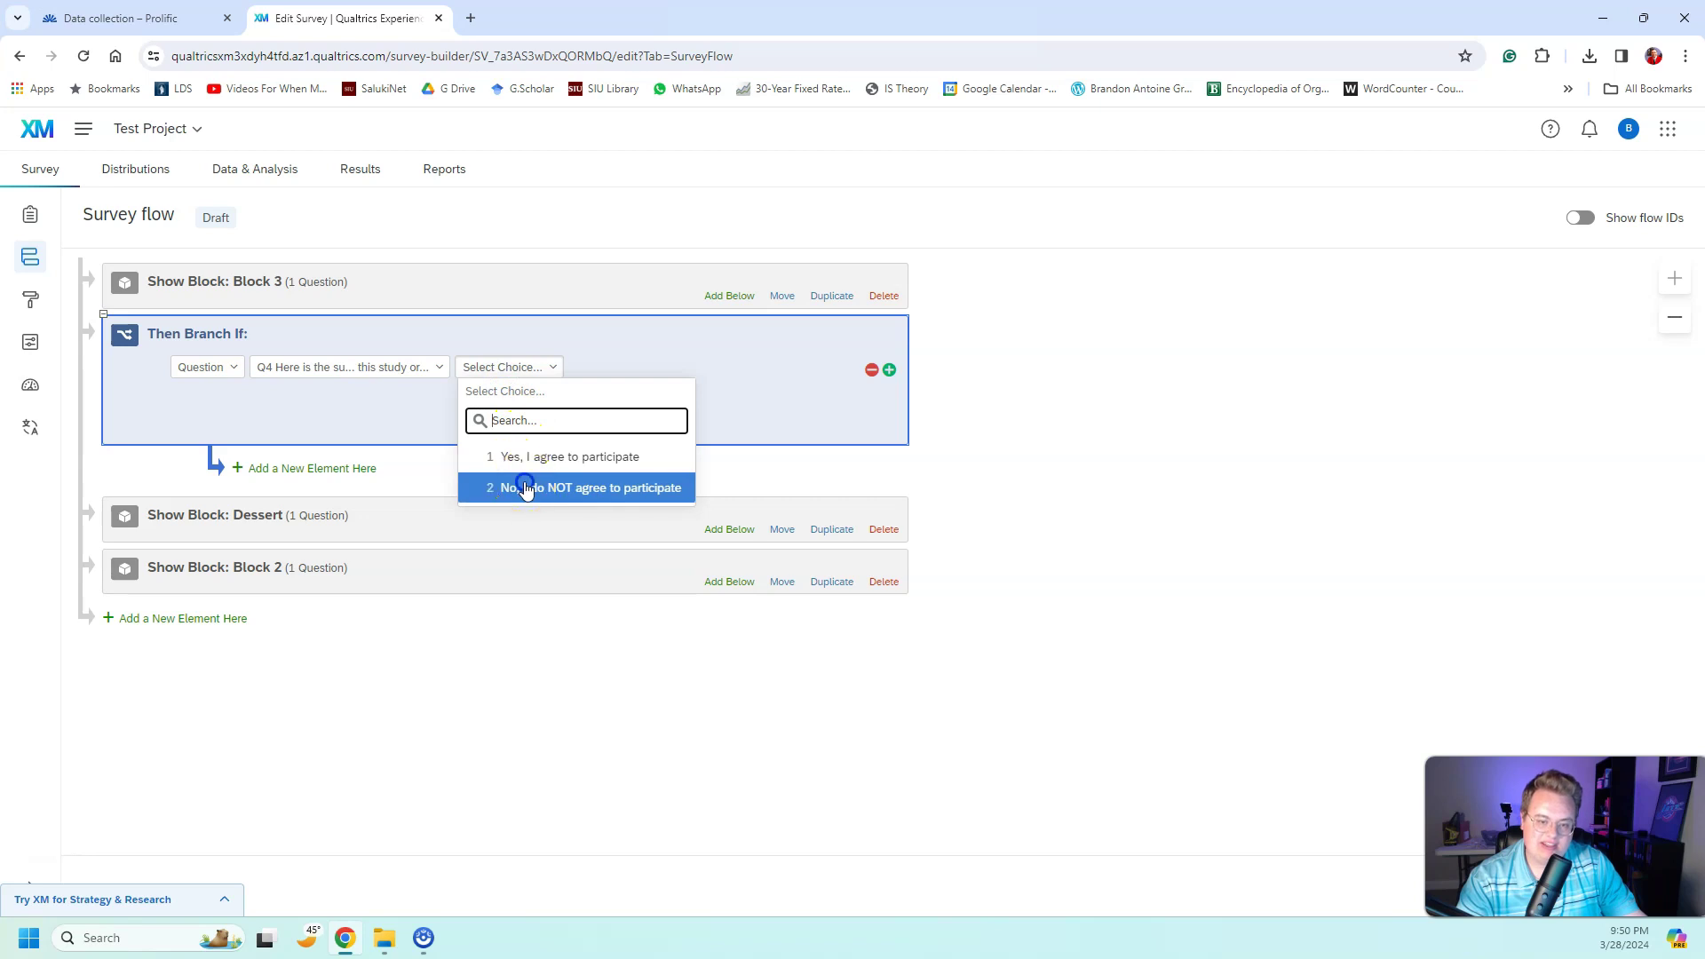
{"action": "left_click", "coordinate": [525, 484]}
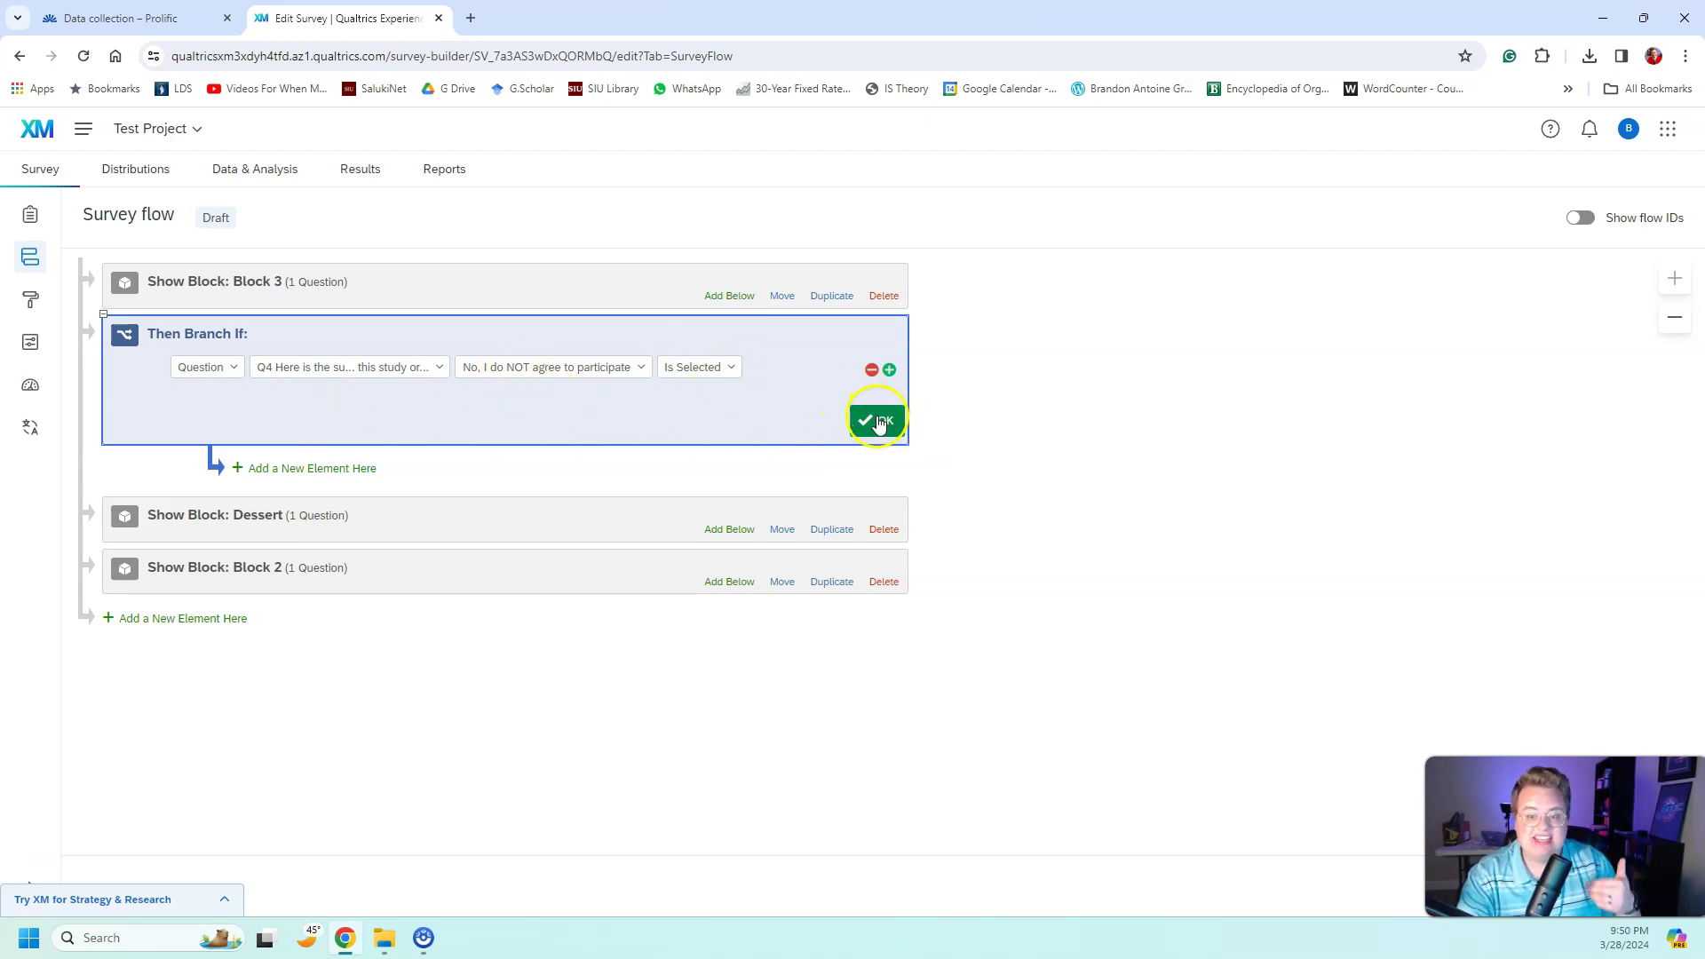
{"action": "left_click", "coordinate": [875, 421]}
Add an End of Survey element inside the branch
{"action": "left_click", "coordinate": [311, 435]}
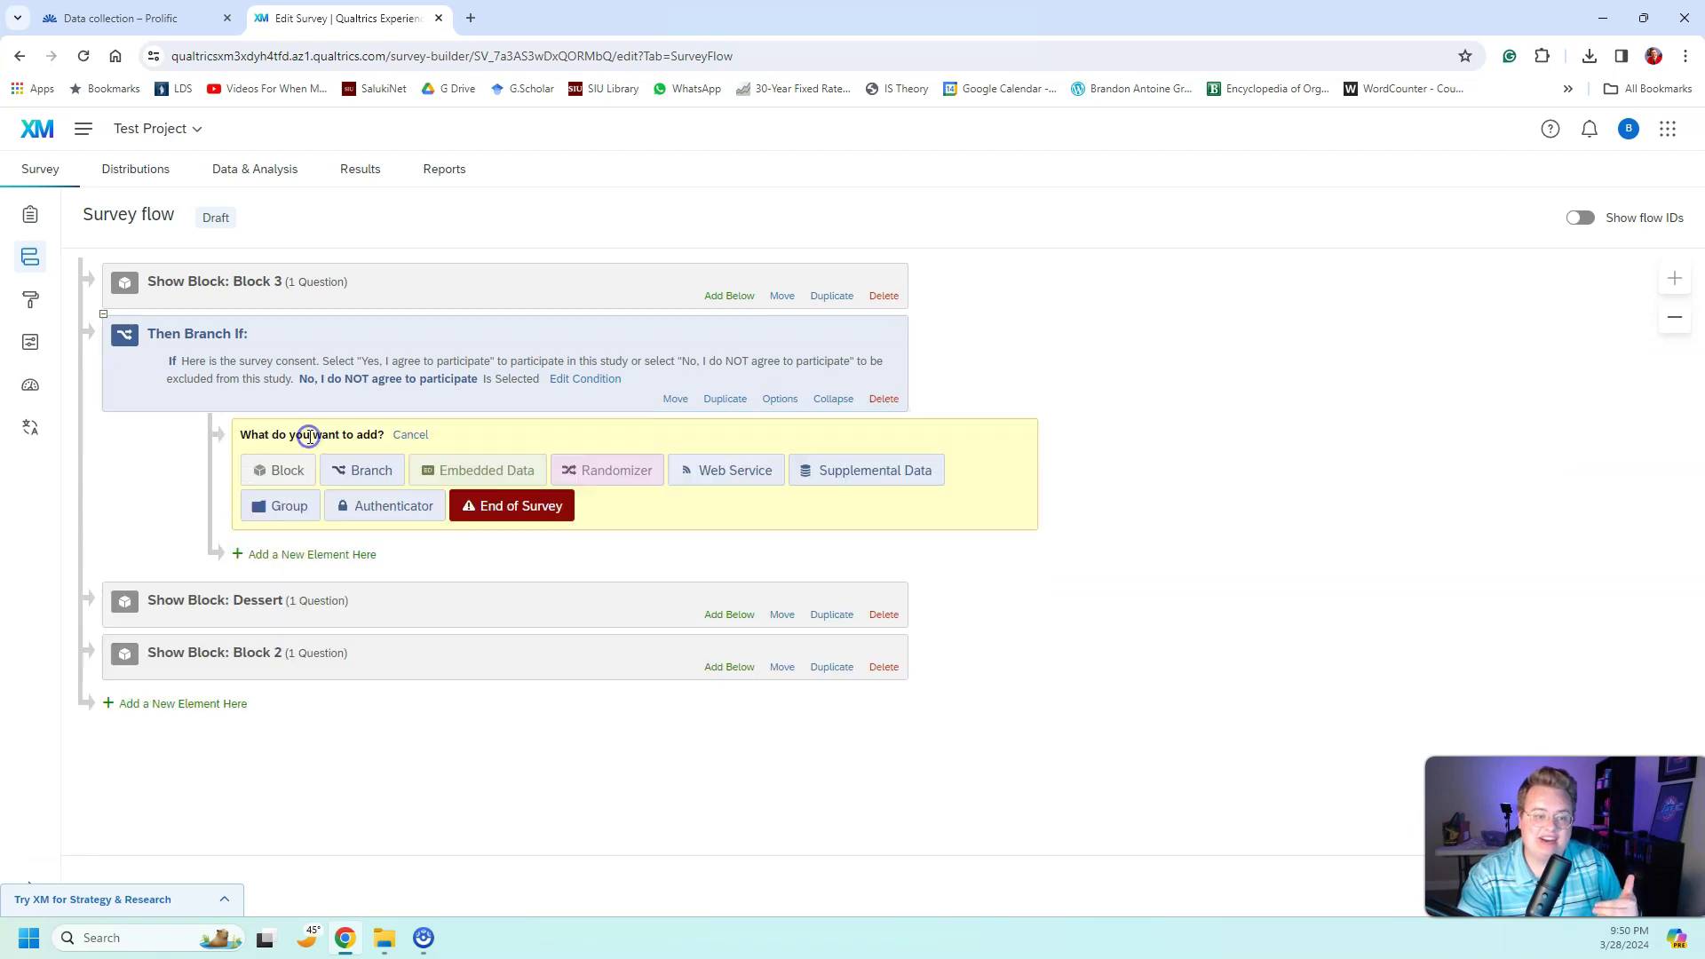
{"action": "left_click", "coordinate": [534, 513]}
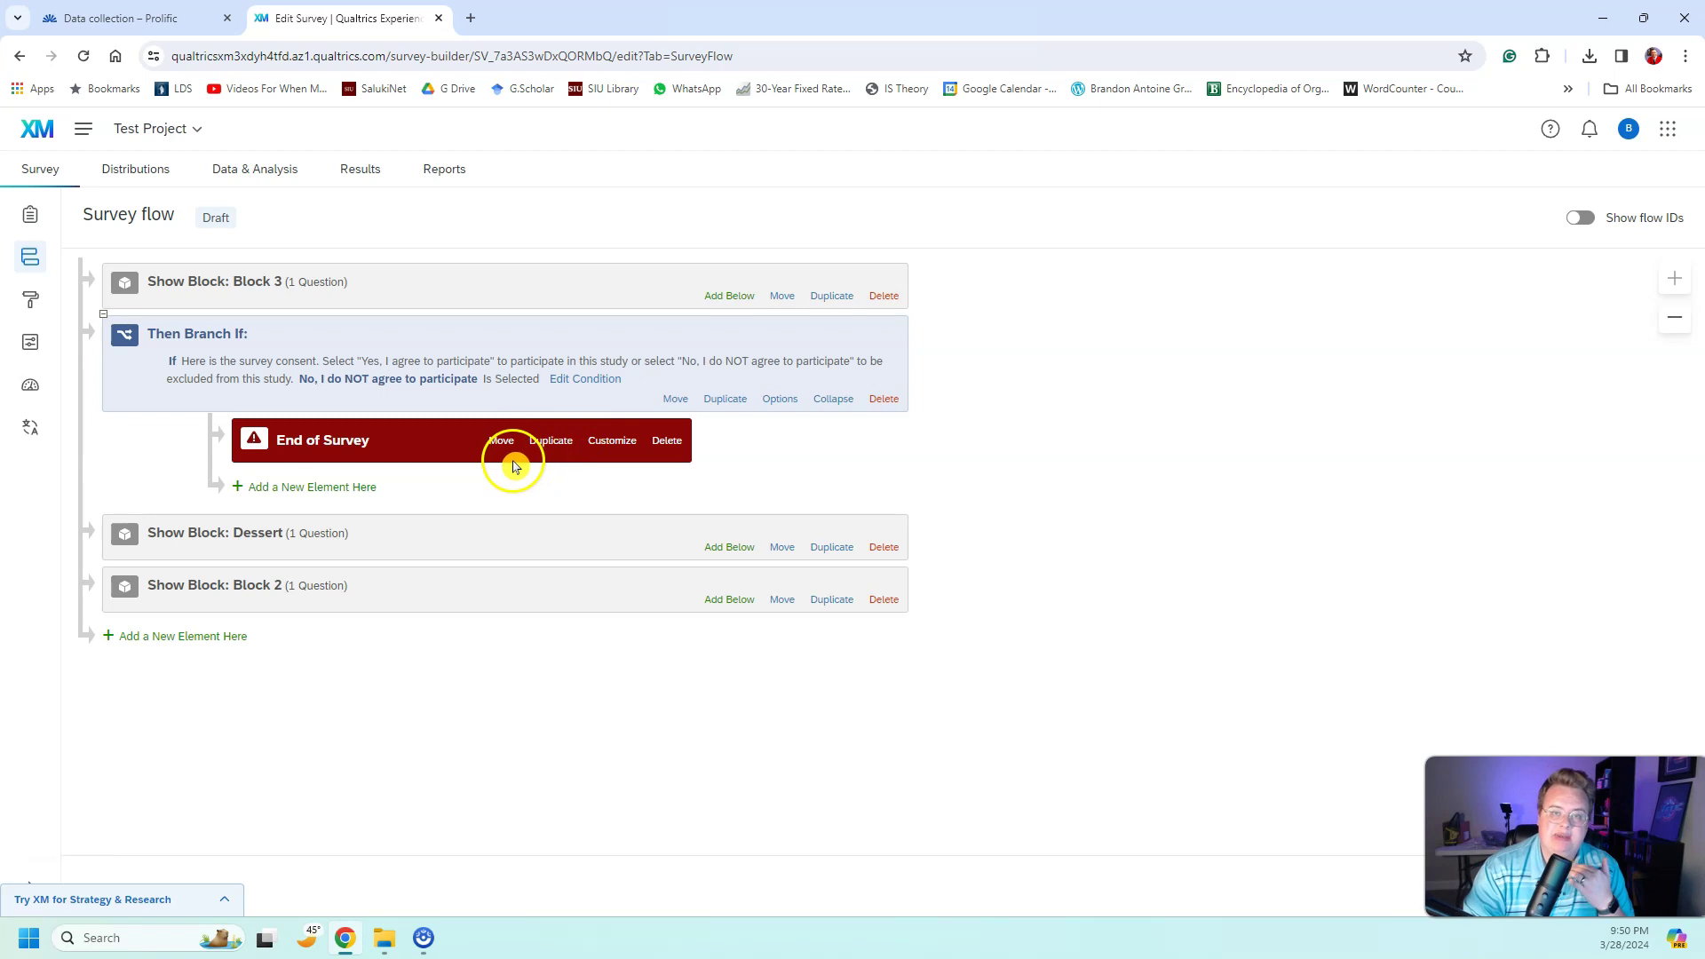
{"action": "left_click", "coordinate": [608, 441]}
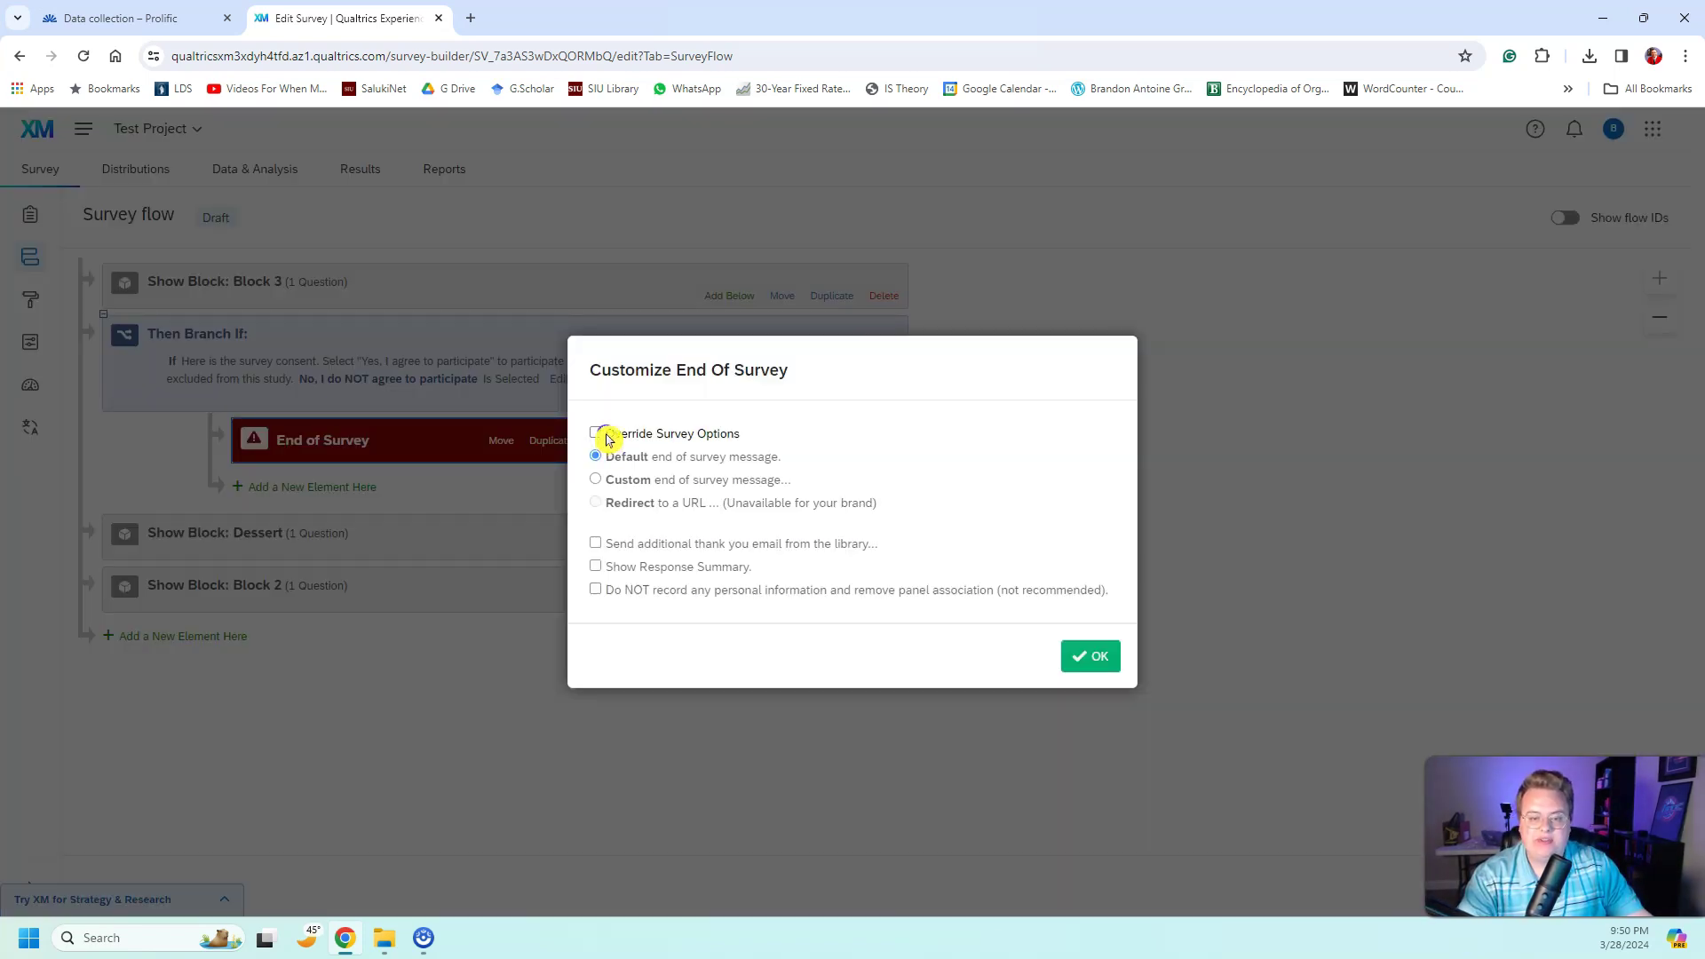
Override survey options and write a new custom end message from My Library
{"action": "left_click", "coordinate": [607, 439]}
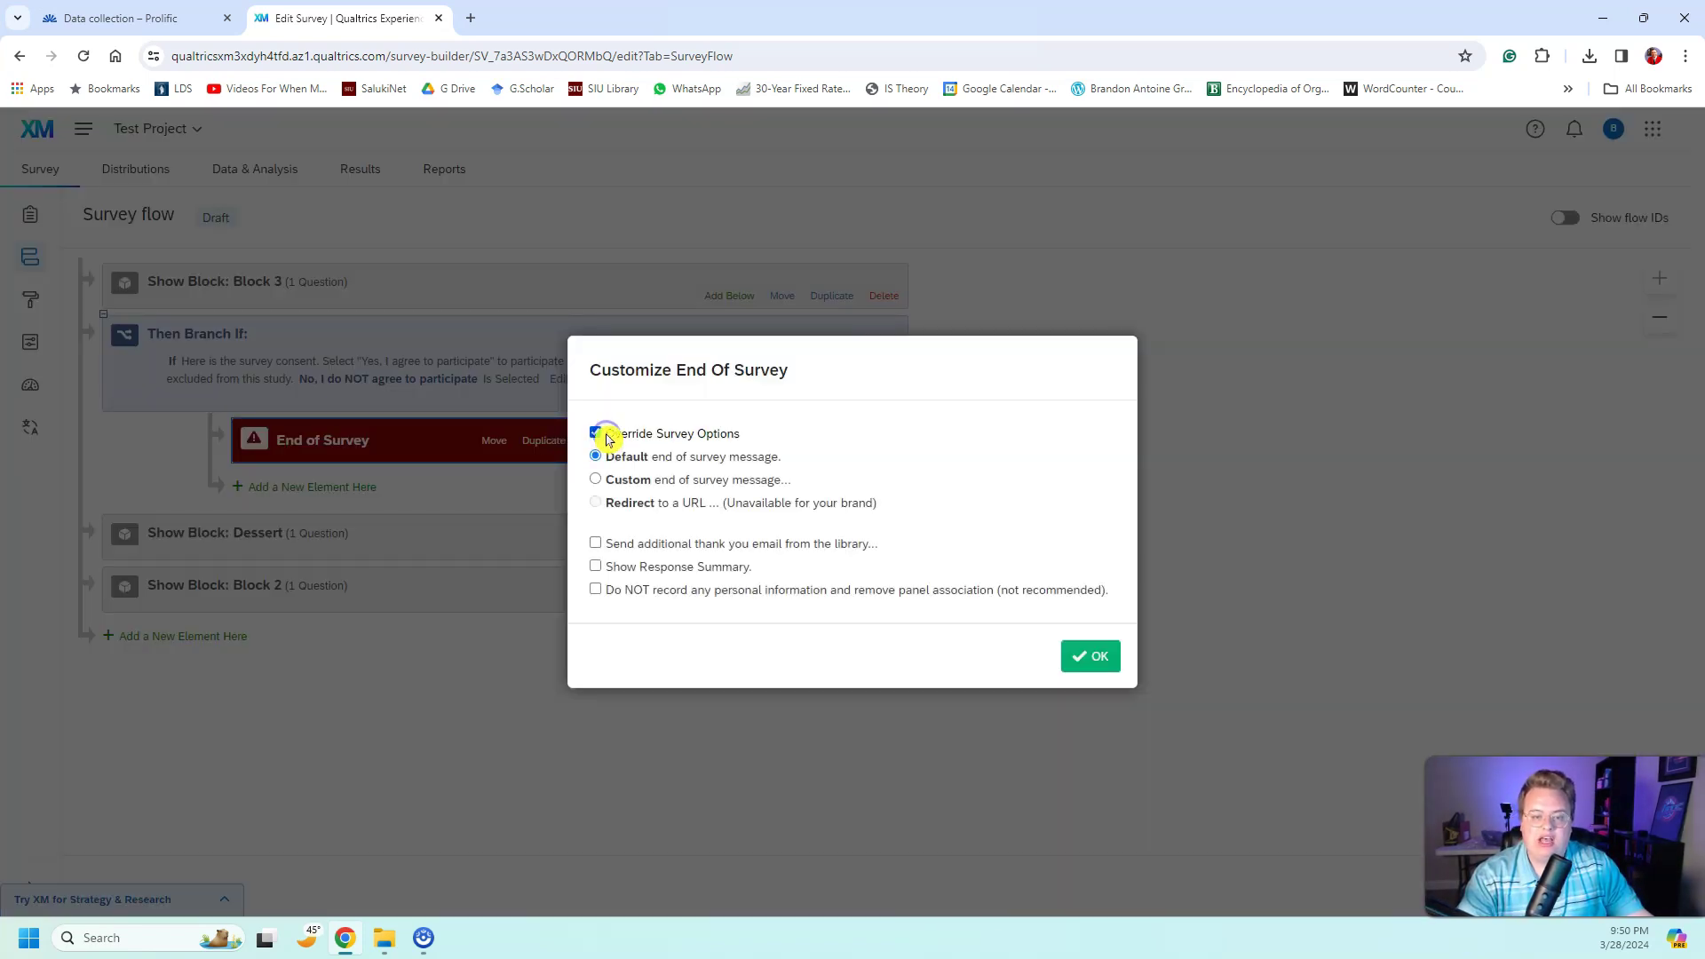
{"action": "left_click", "coordinate": [668, 480]}
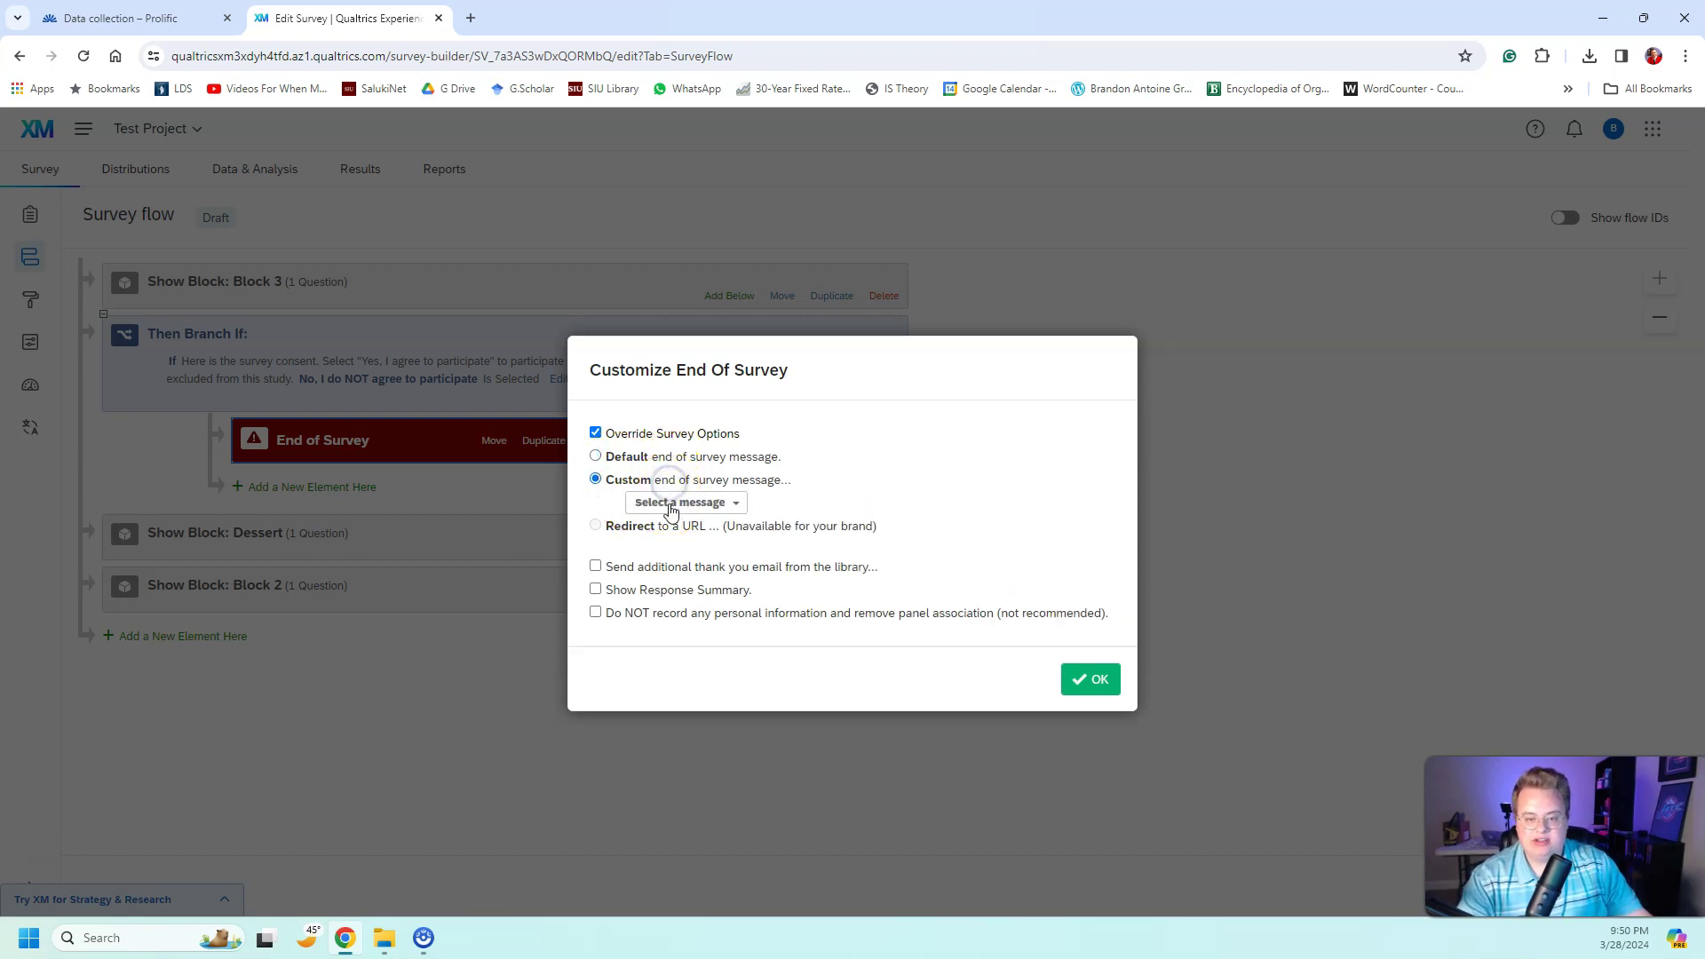
{"action": "left_click", "coordinate": [672, 503]}
{"action": "left_click", "coordinate": [723, 541]}
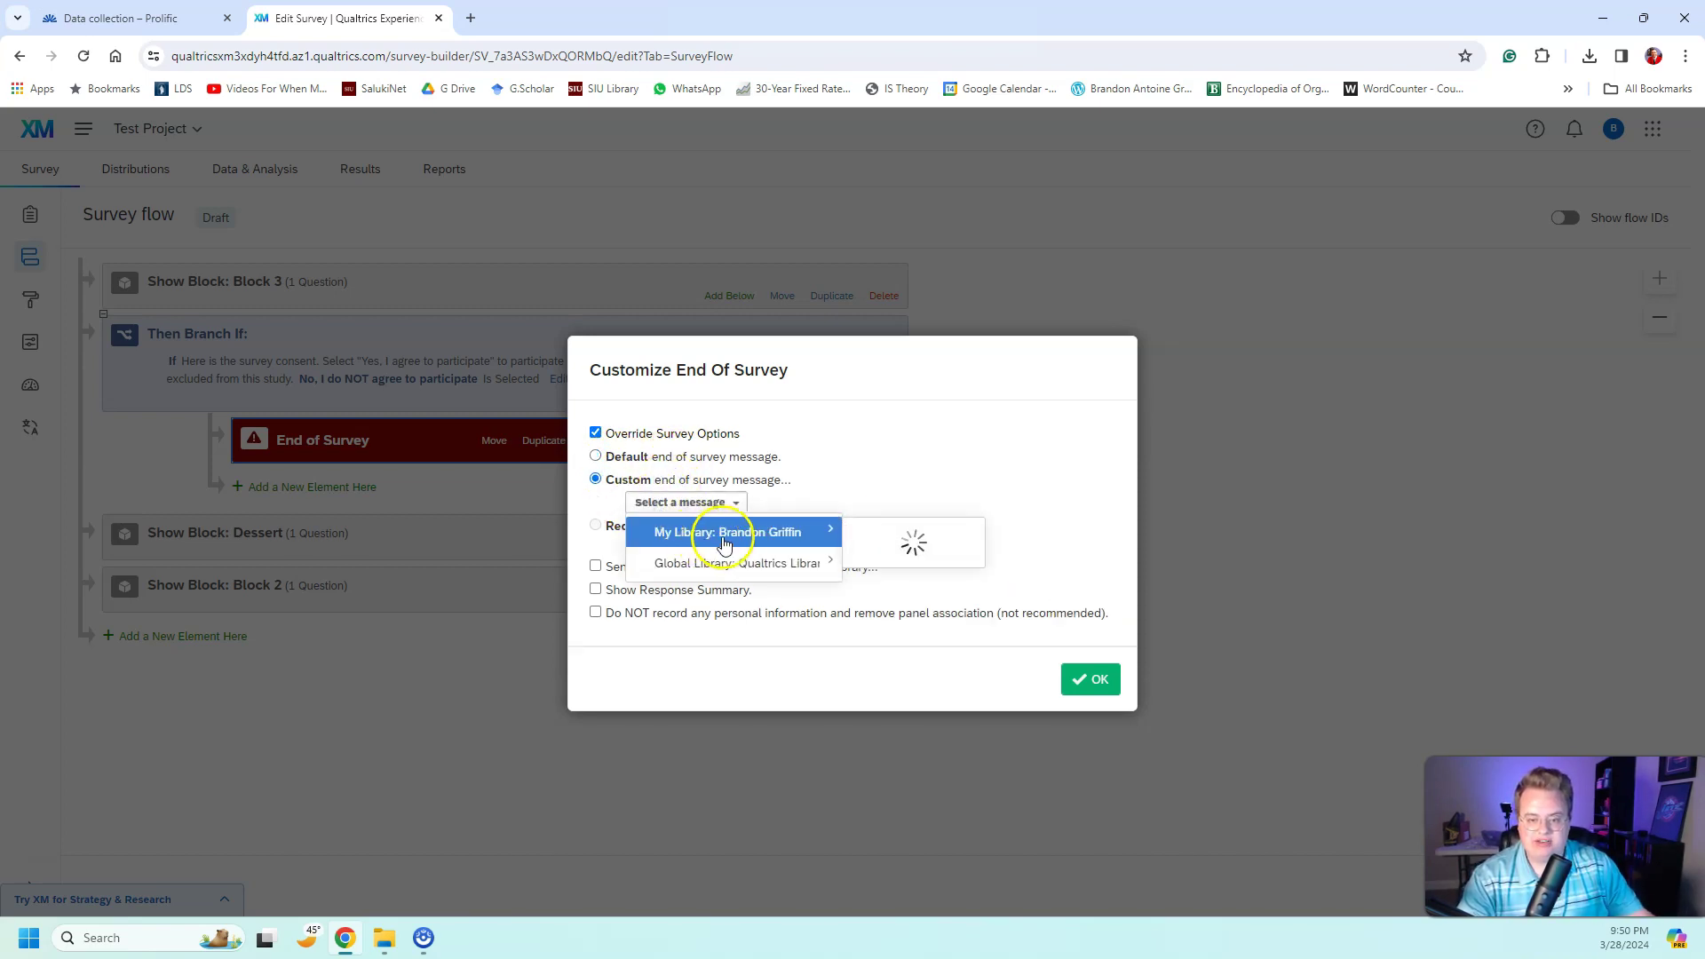
{"action": "left_click", "coordinate": [921, 604]}
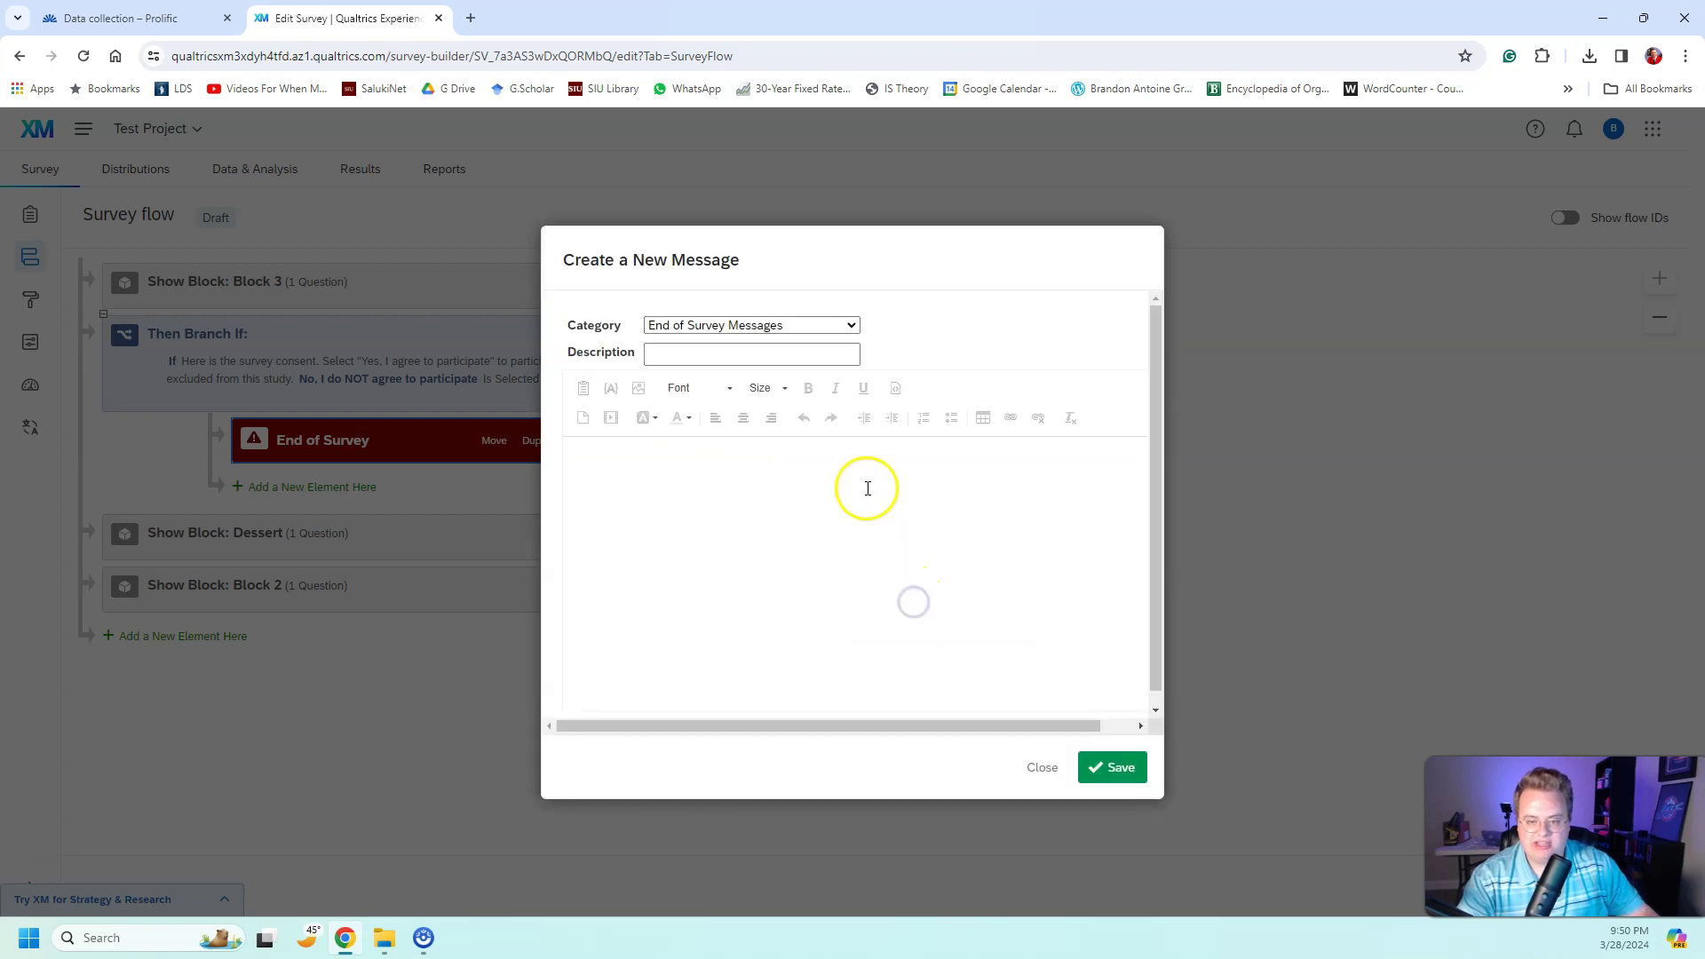
{"action": "left_click", "coordinate": [835, 472]}
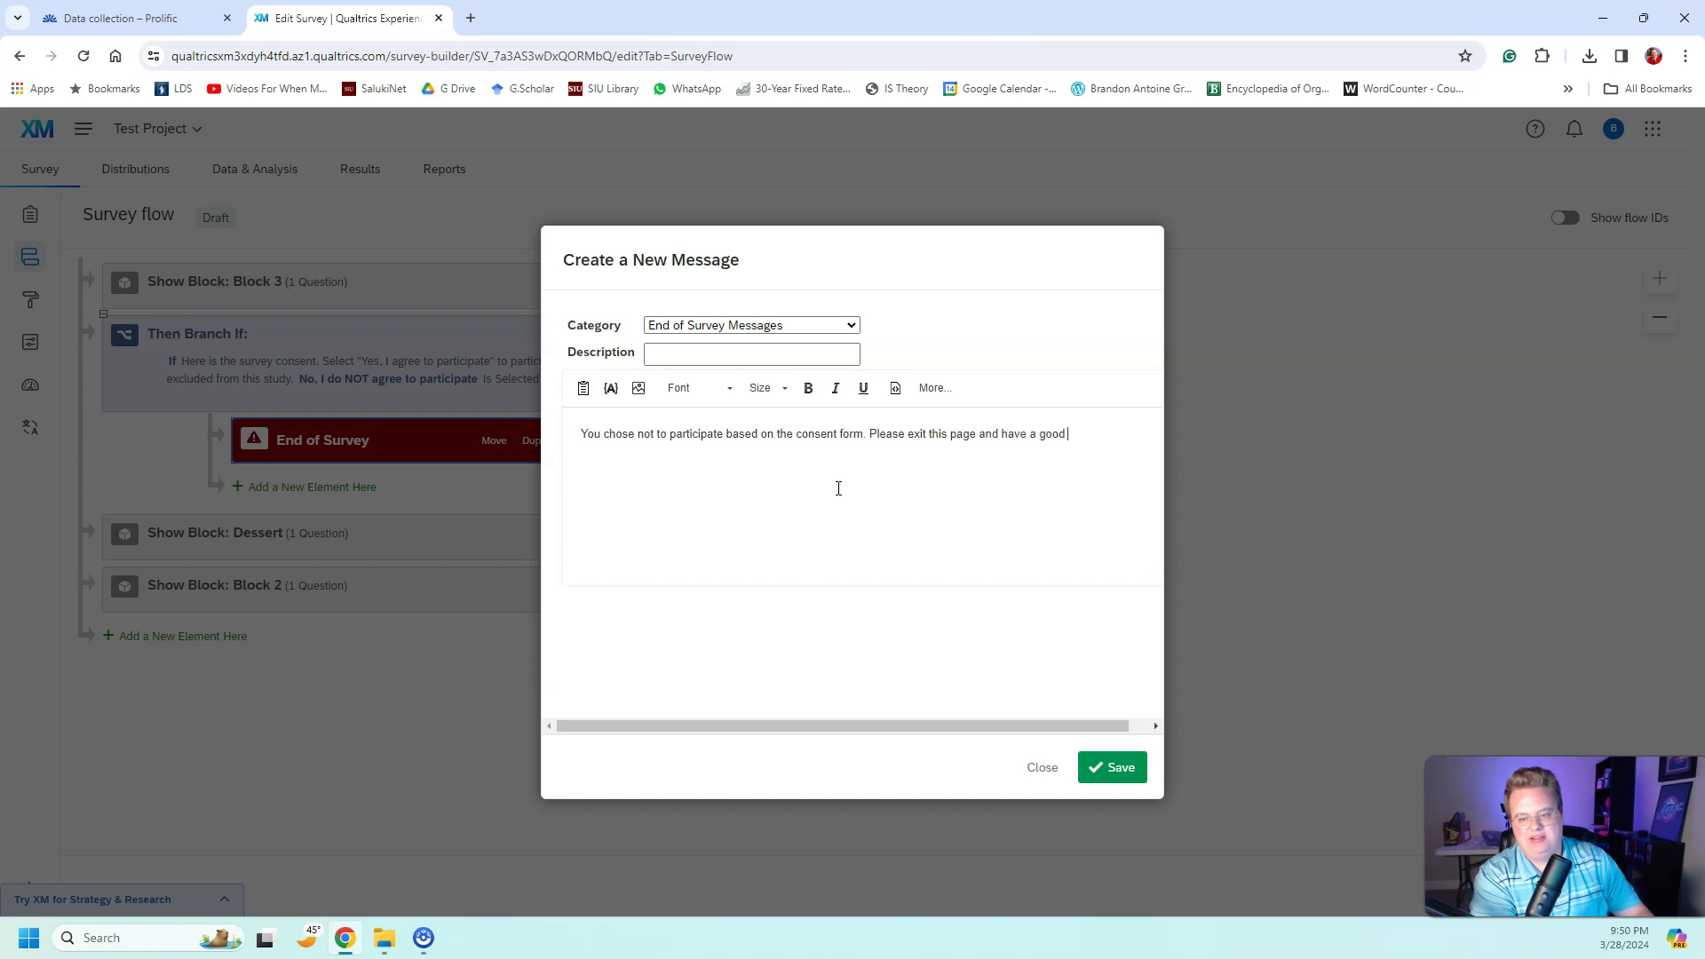
Save the message with description '123', confirm the ending settings, and apply the flow
{"action": "left_click", "coordinate": [1094, 769]}
{"action": "left_click", "coordinate": [721, 373]}
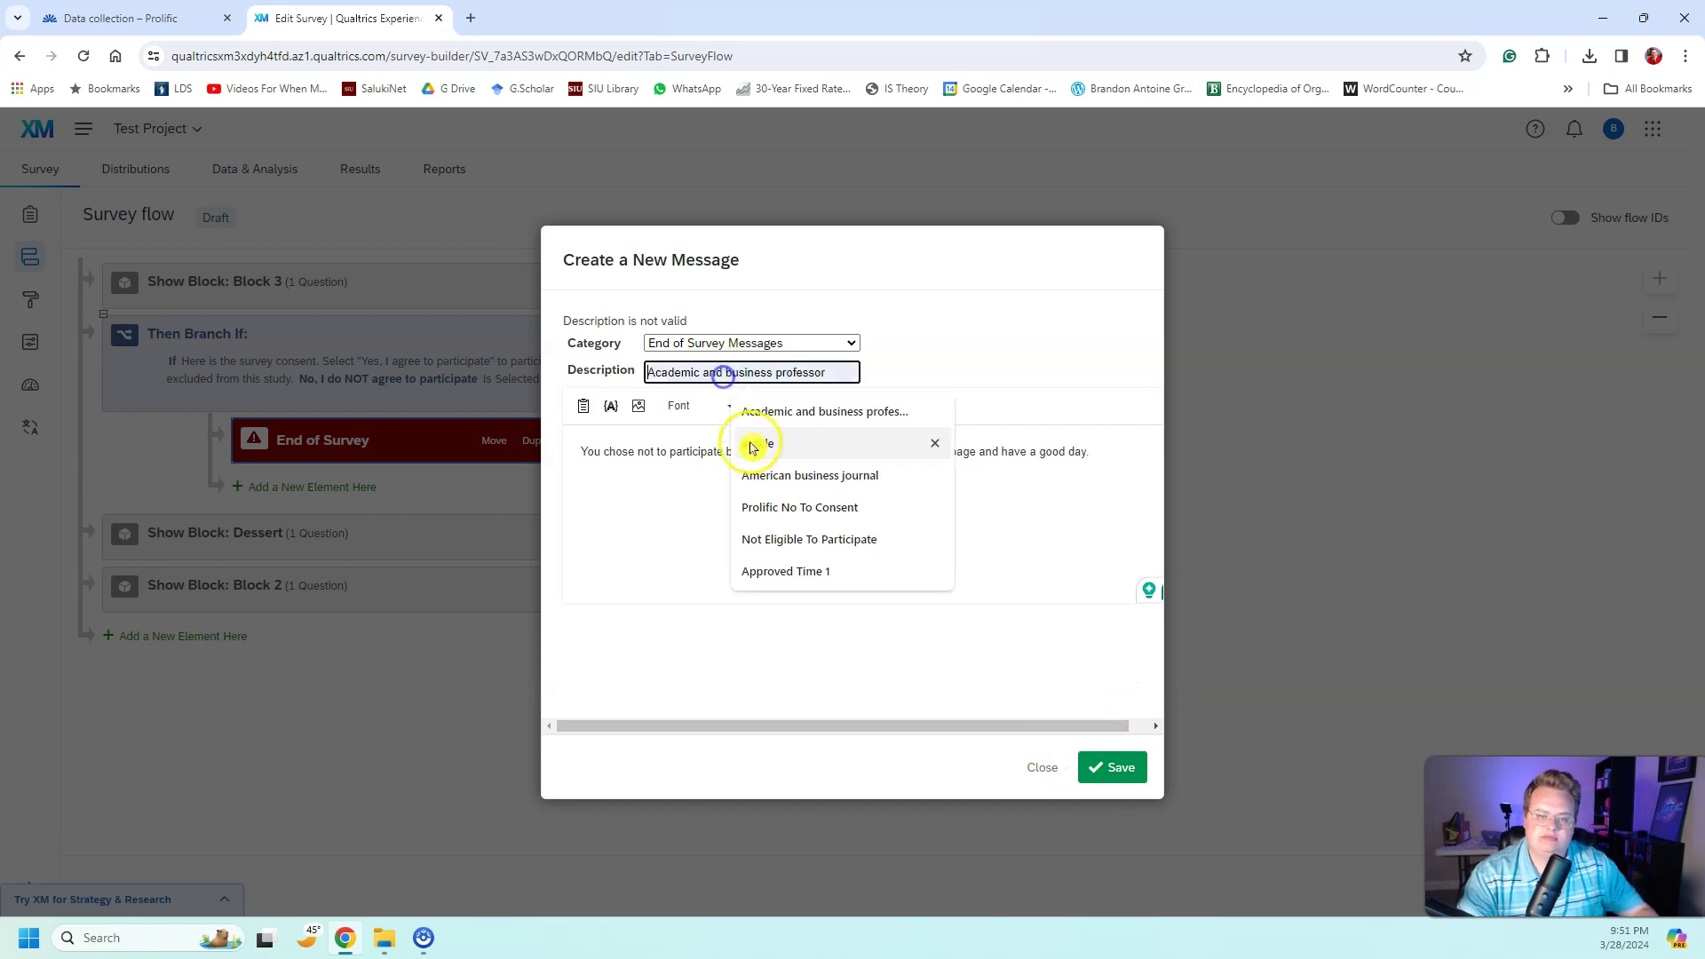
{"action": "type", "text": "123"}
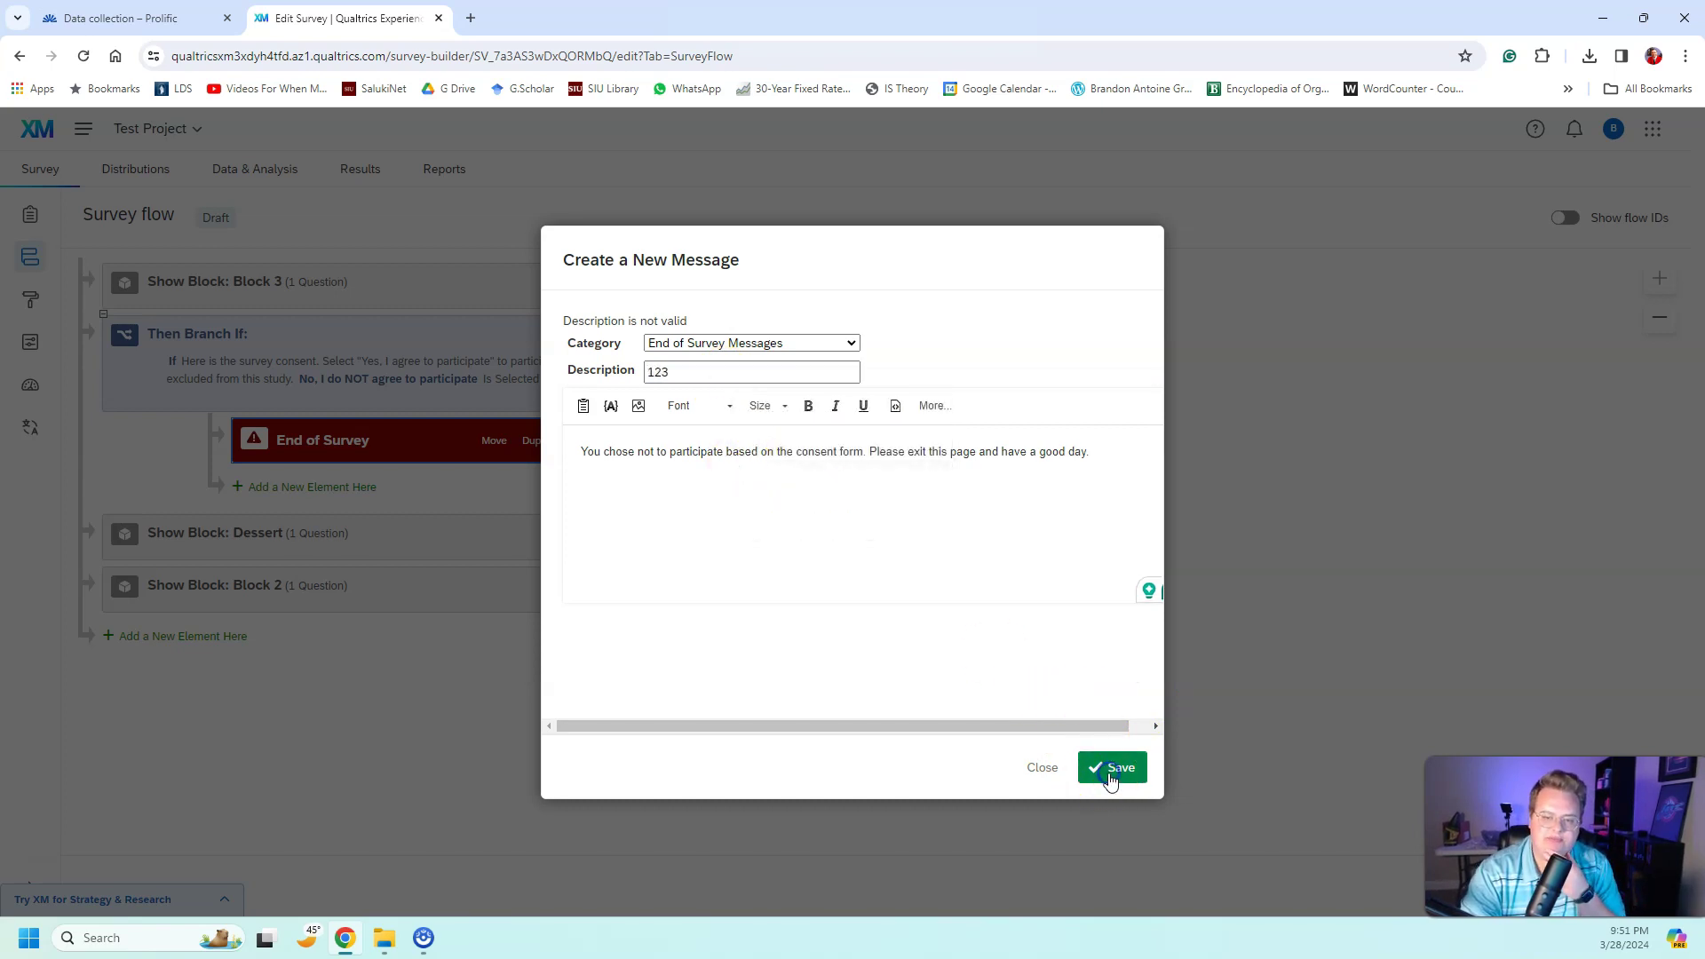
{"action": "left_click", "coordinate": [1109, 772]}
{"action": "left_click", "coordinate": [1074, 684]}
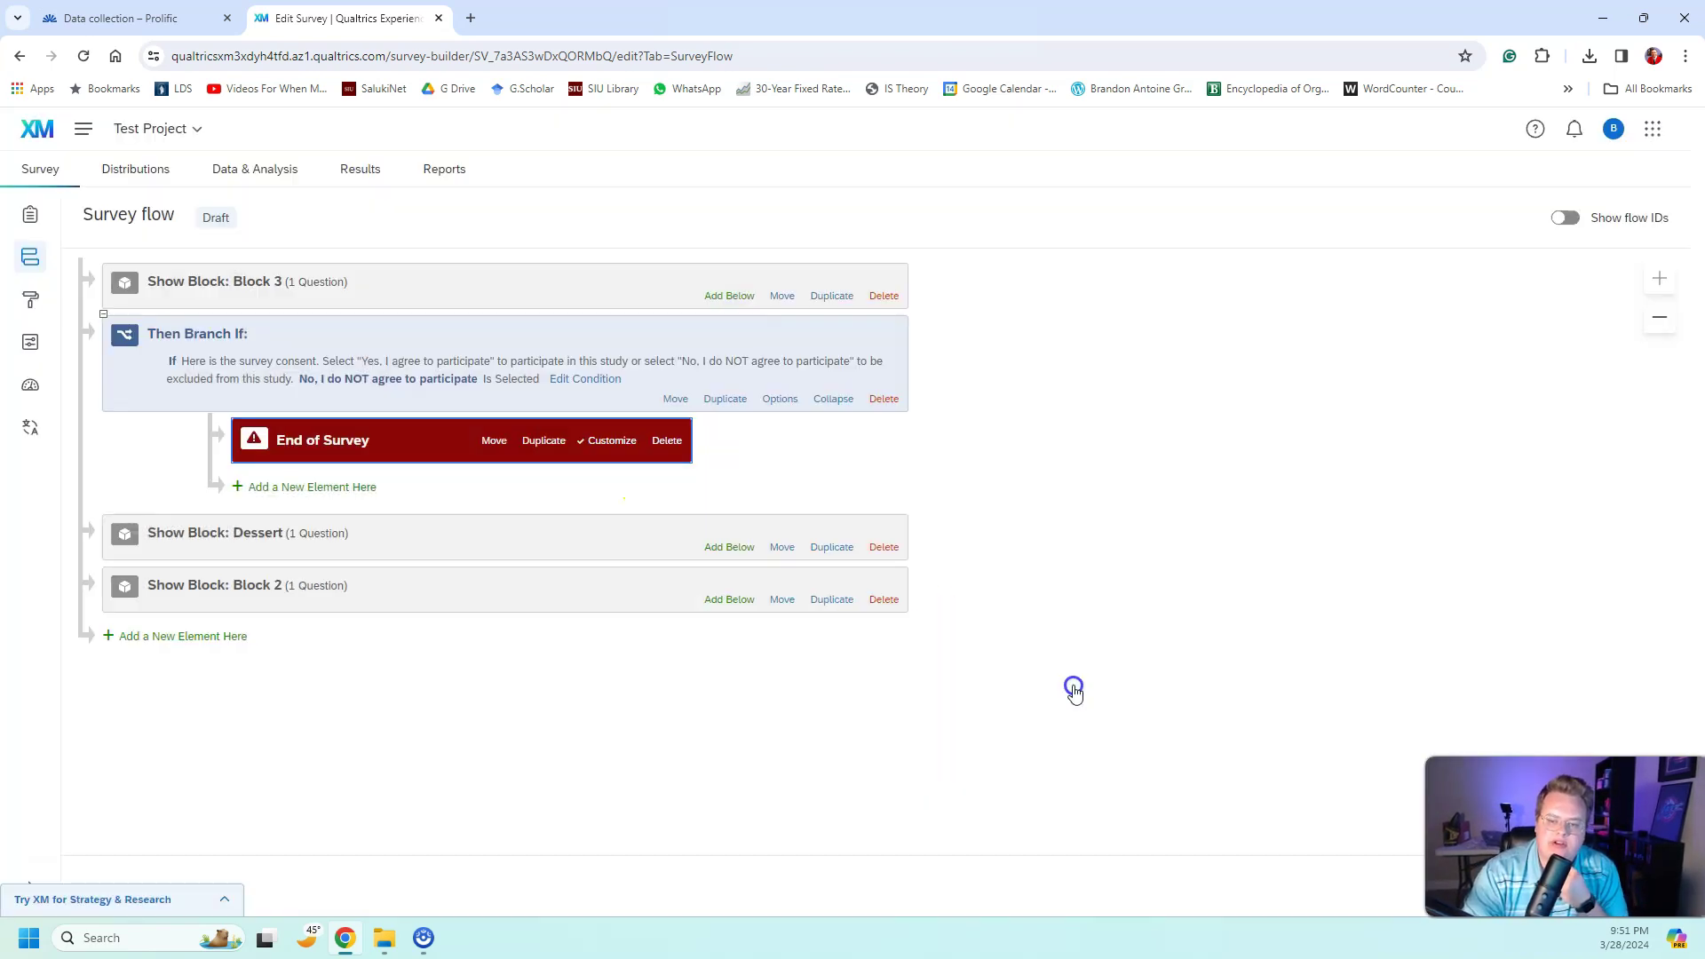
{"action": "left_click", "coordinate": [1636, 885]}
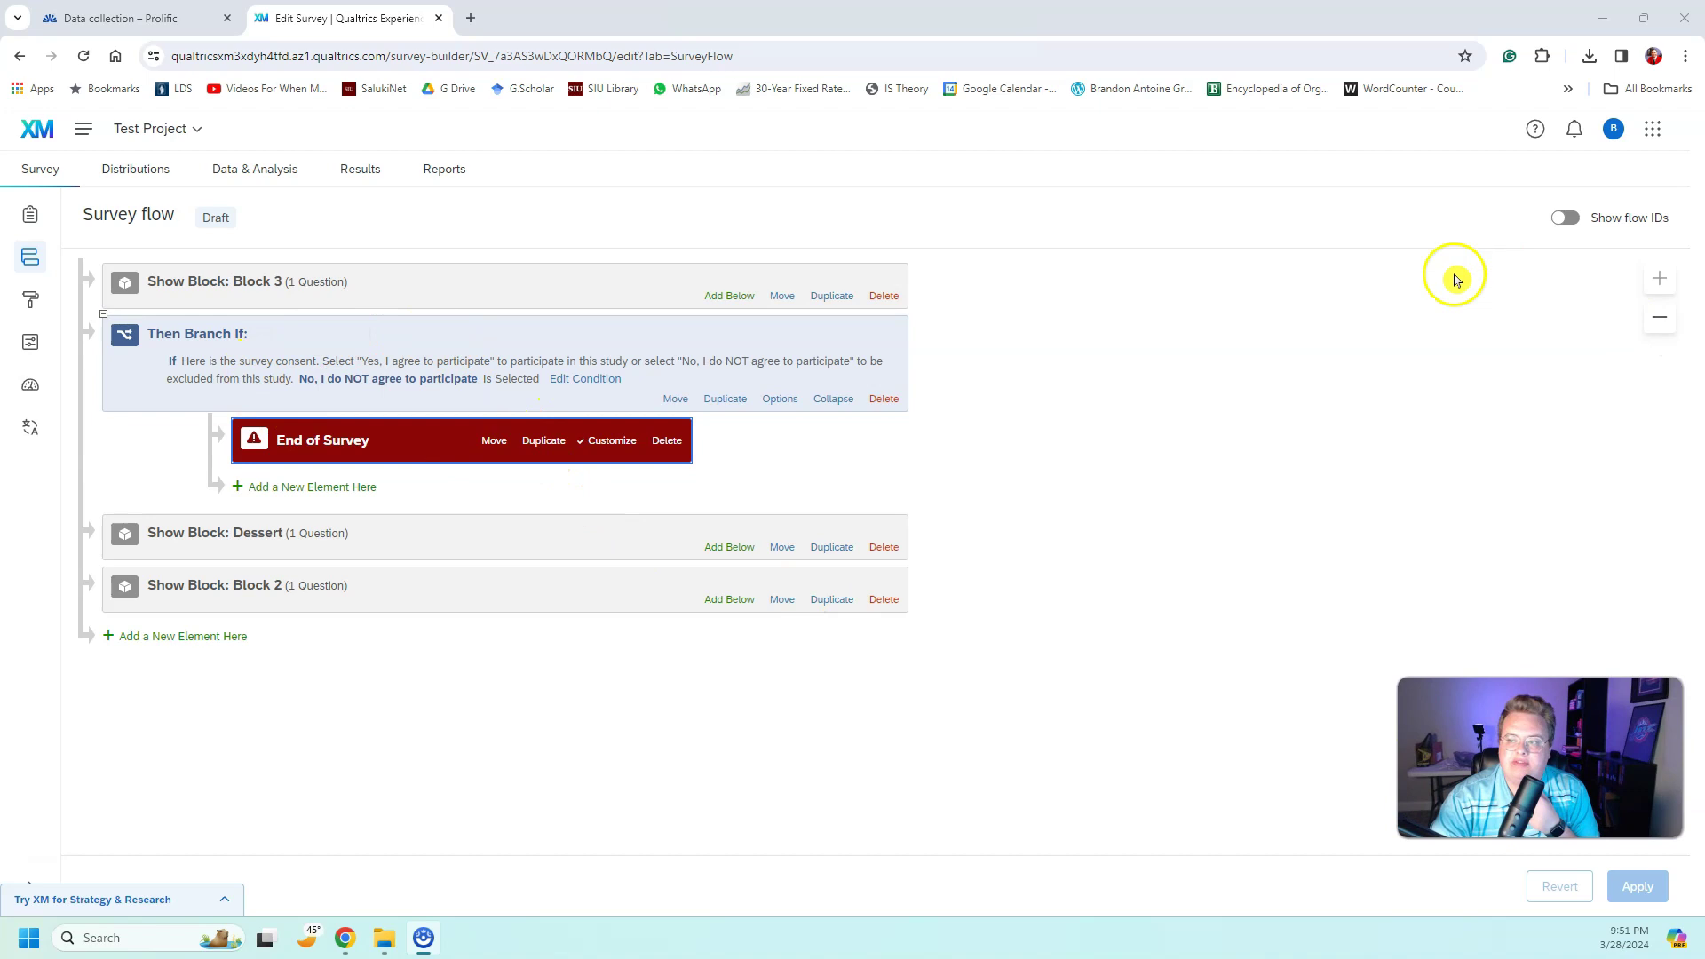
Preview the survey, choose 'No, I do NOT agree to participate', see the exit message, and restart
{"action": "left_click", "coordinate": [24, 225]}
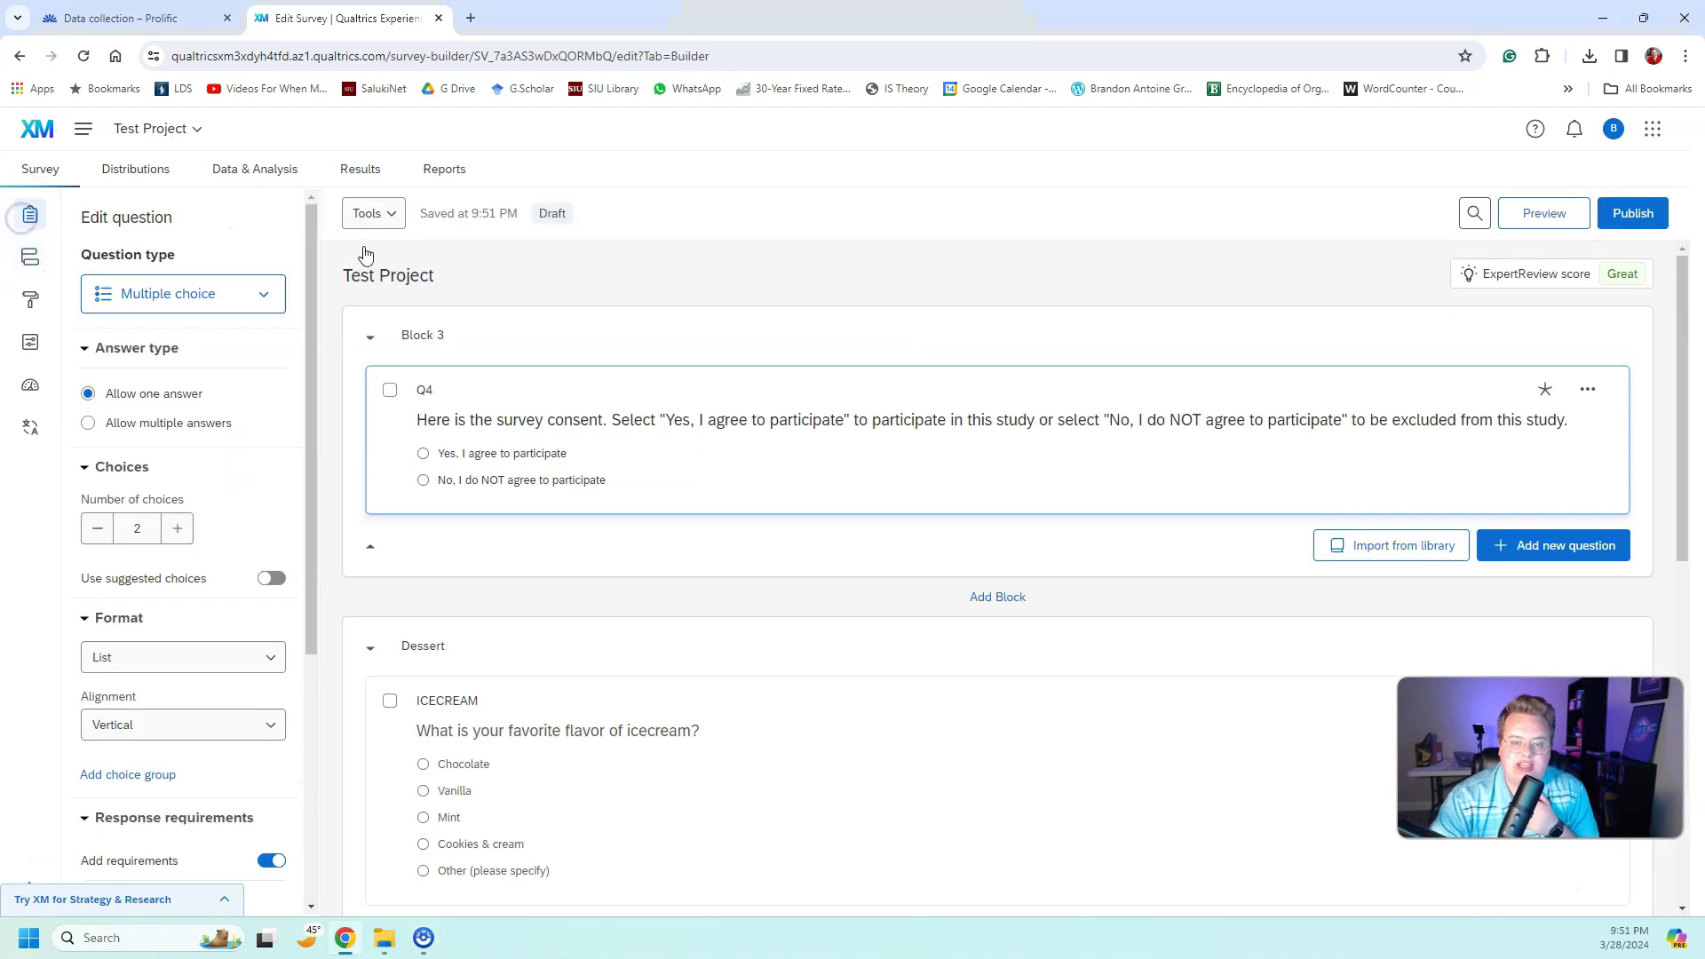
{"action": "left_click", "coordinate": [1533, 215]}
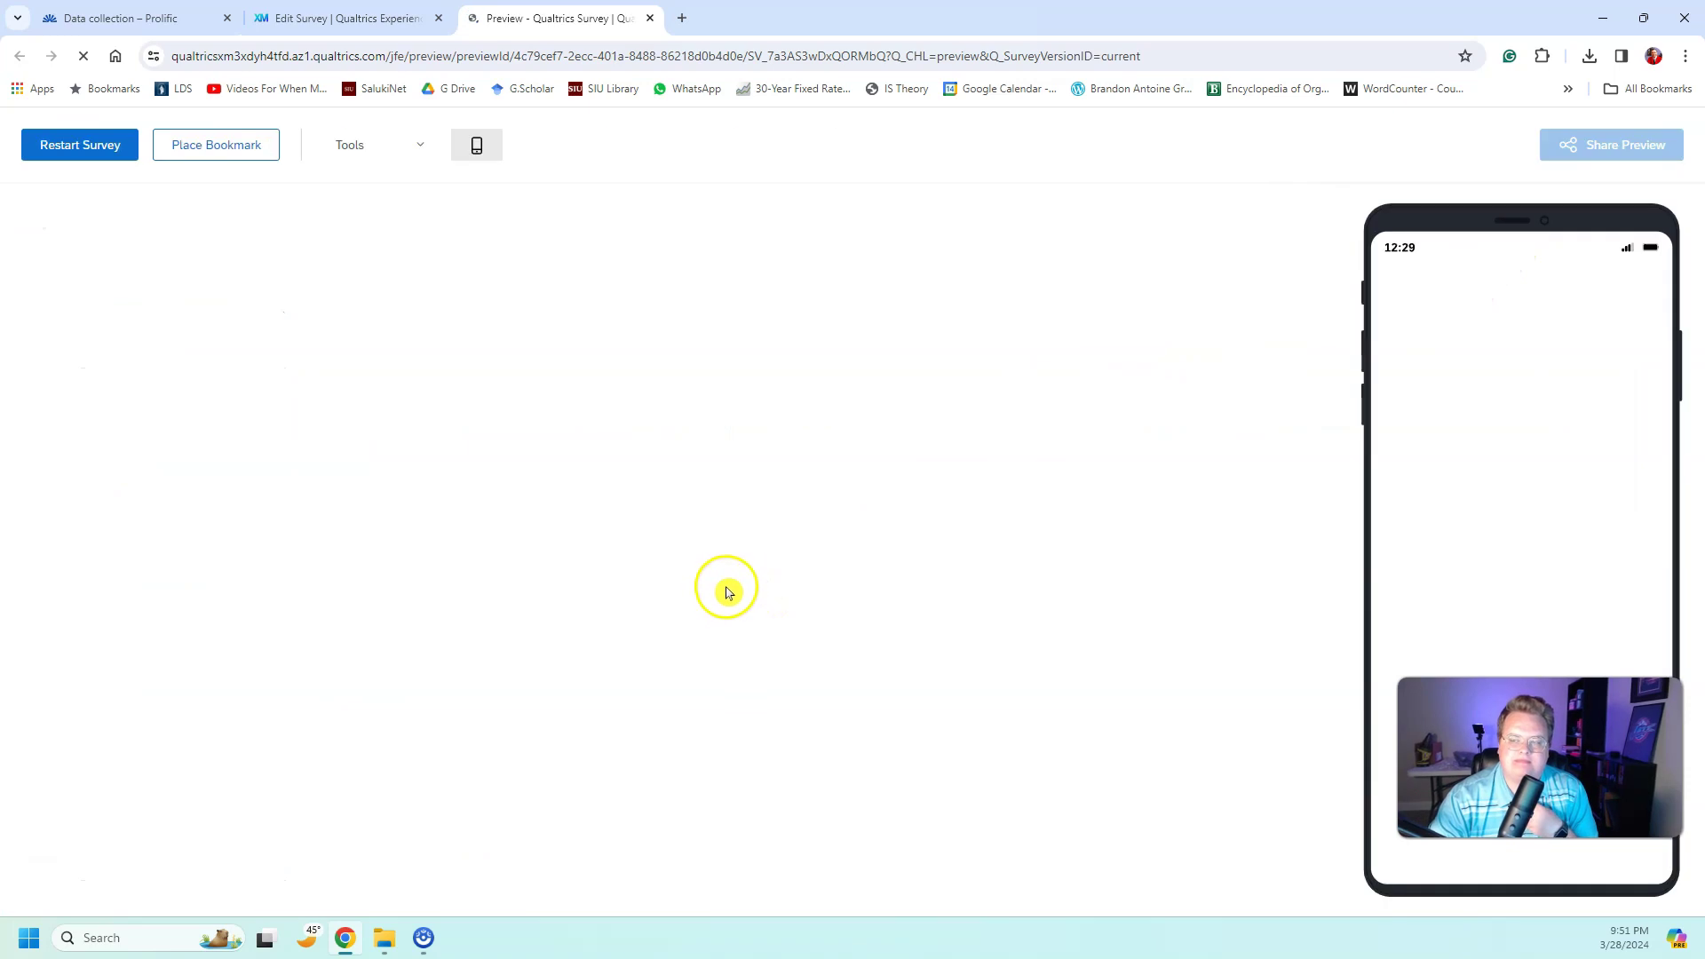
{"action": "left_click", "coordinate": [513, 393]}
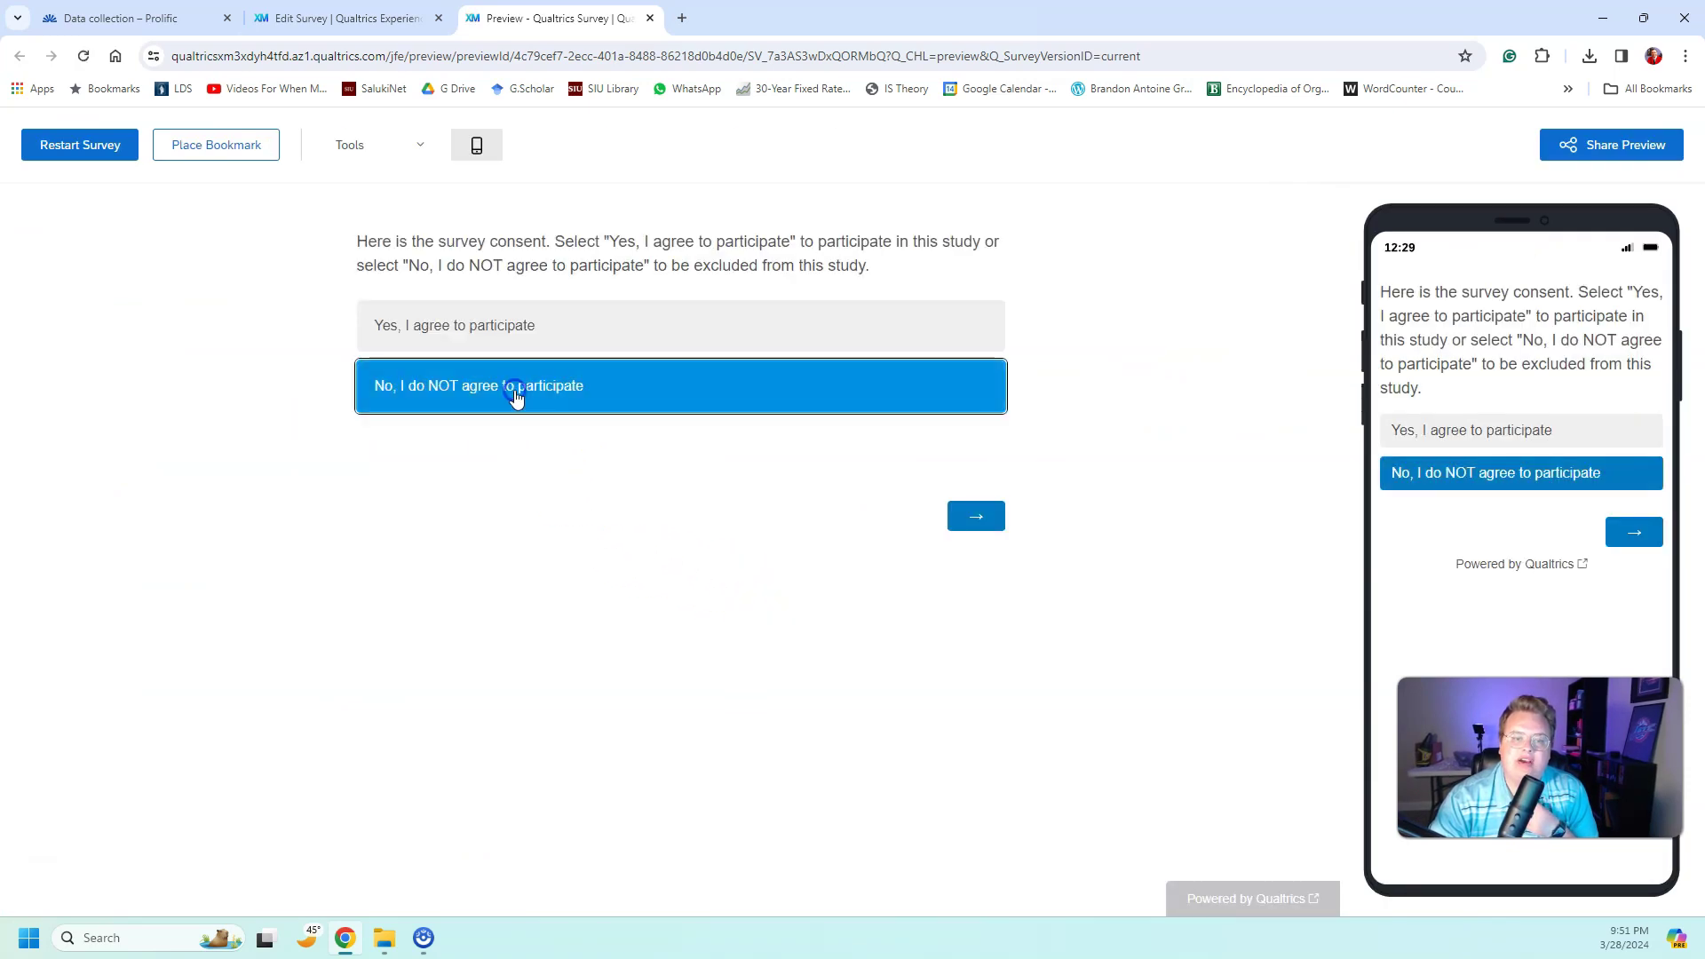
{"action": "left_click", "coordinate": [993, 527]}
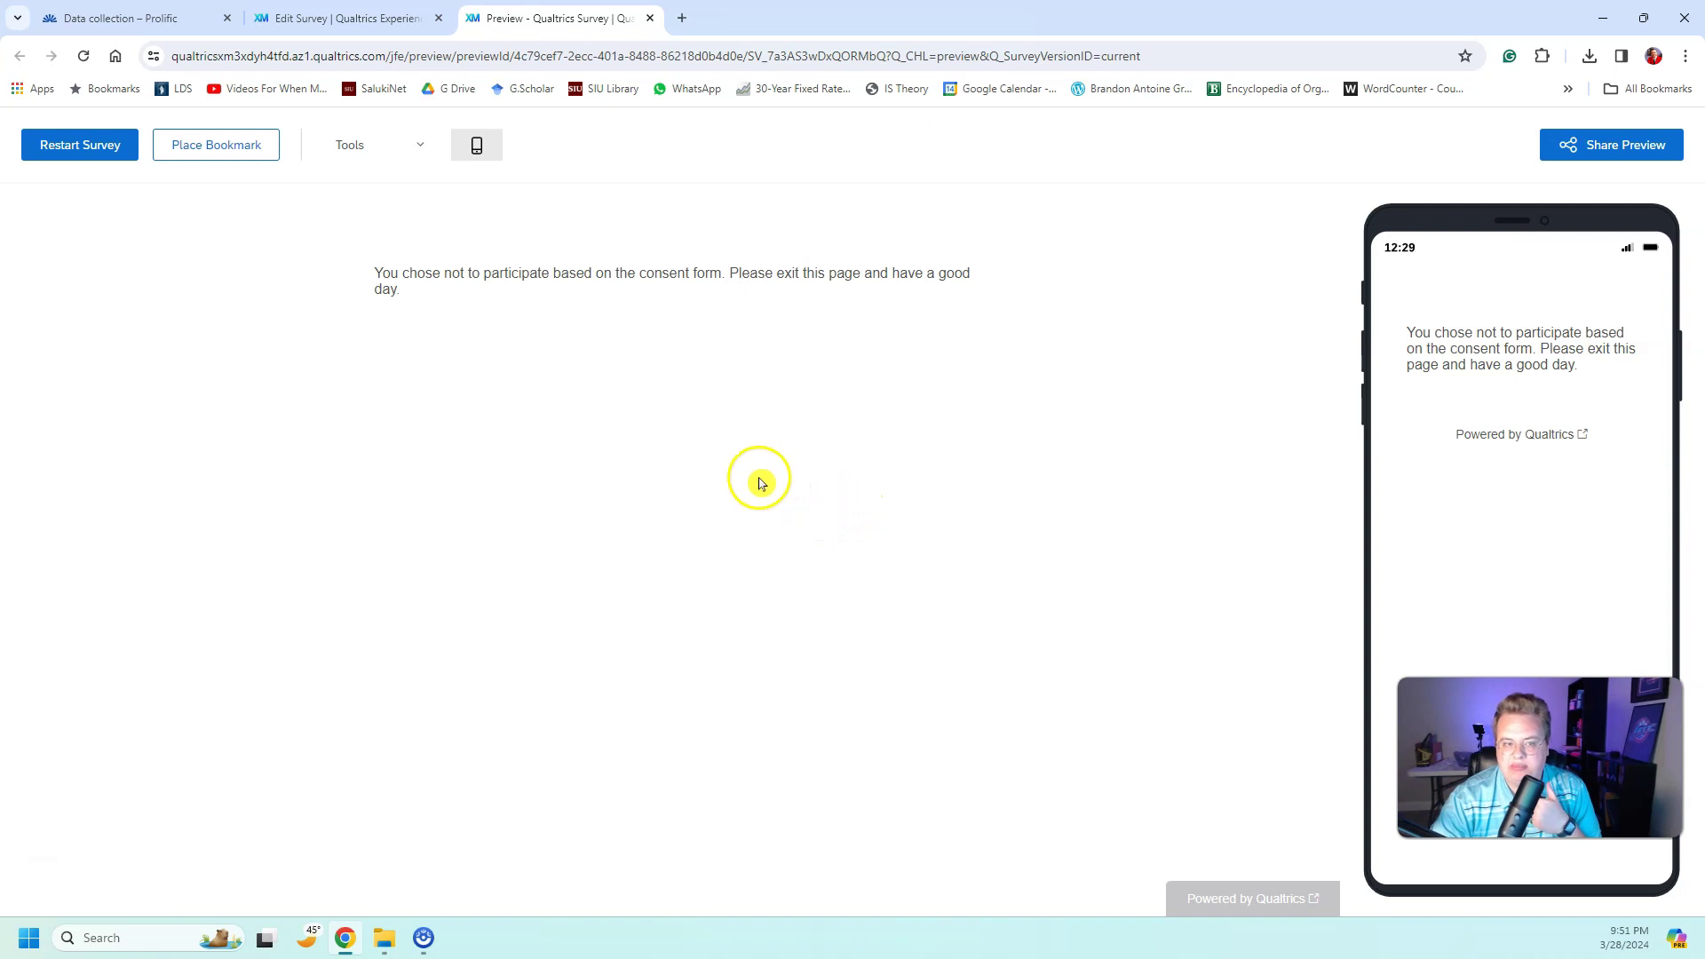
{"action": "left_click", "coordinate": [33, 158]}
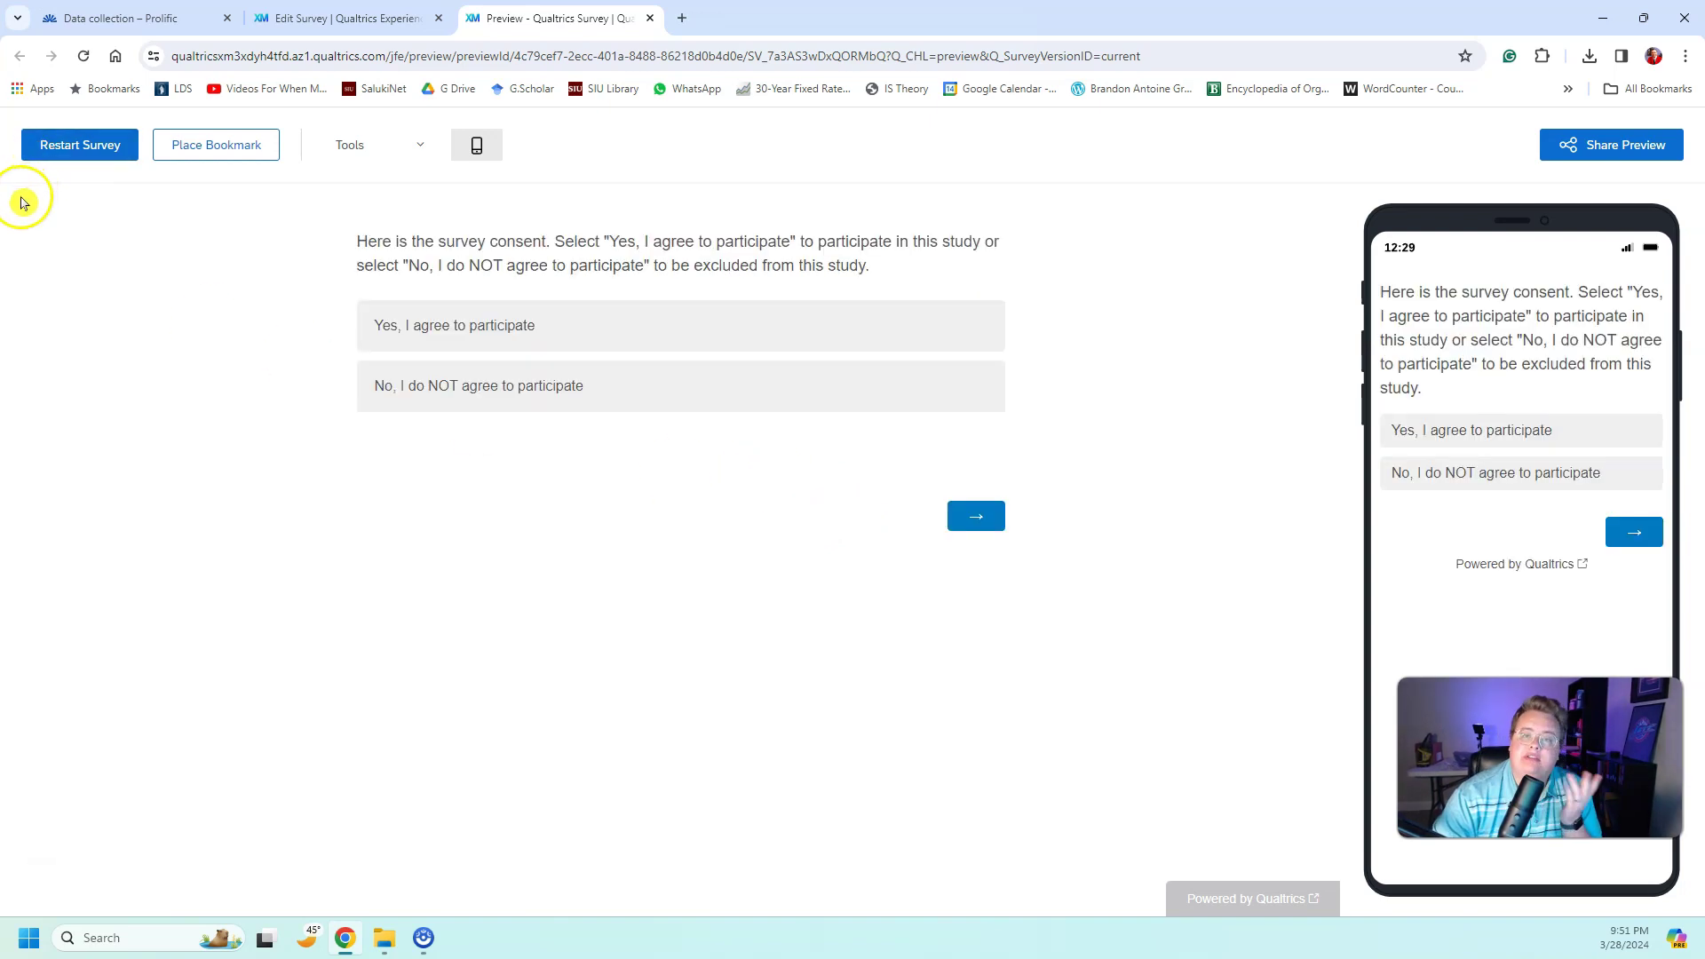
In the preview, agree, pick Cookies & cream, restart, and try advancing without answering consent
{"action": "left_click", "coordinate": [662, 329]}
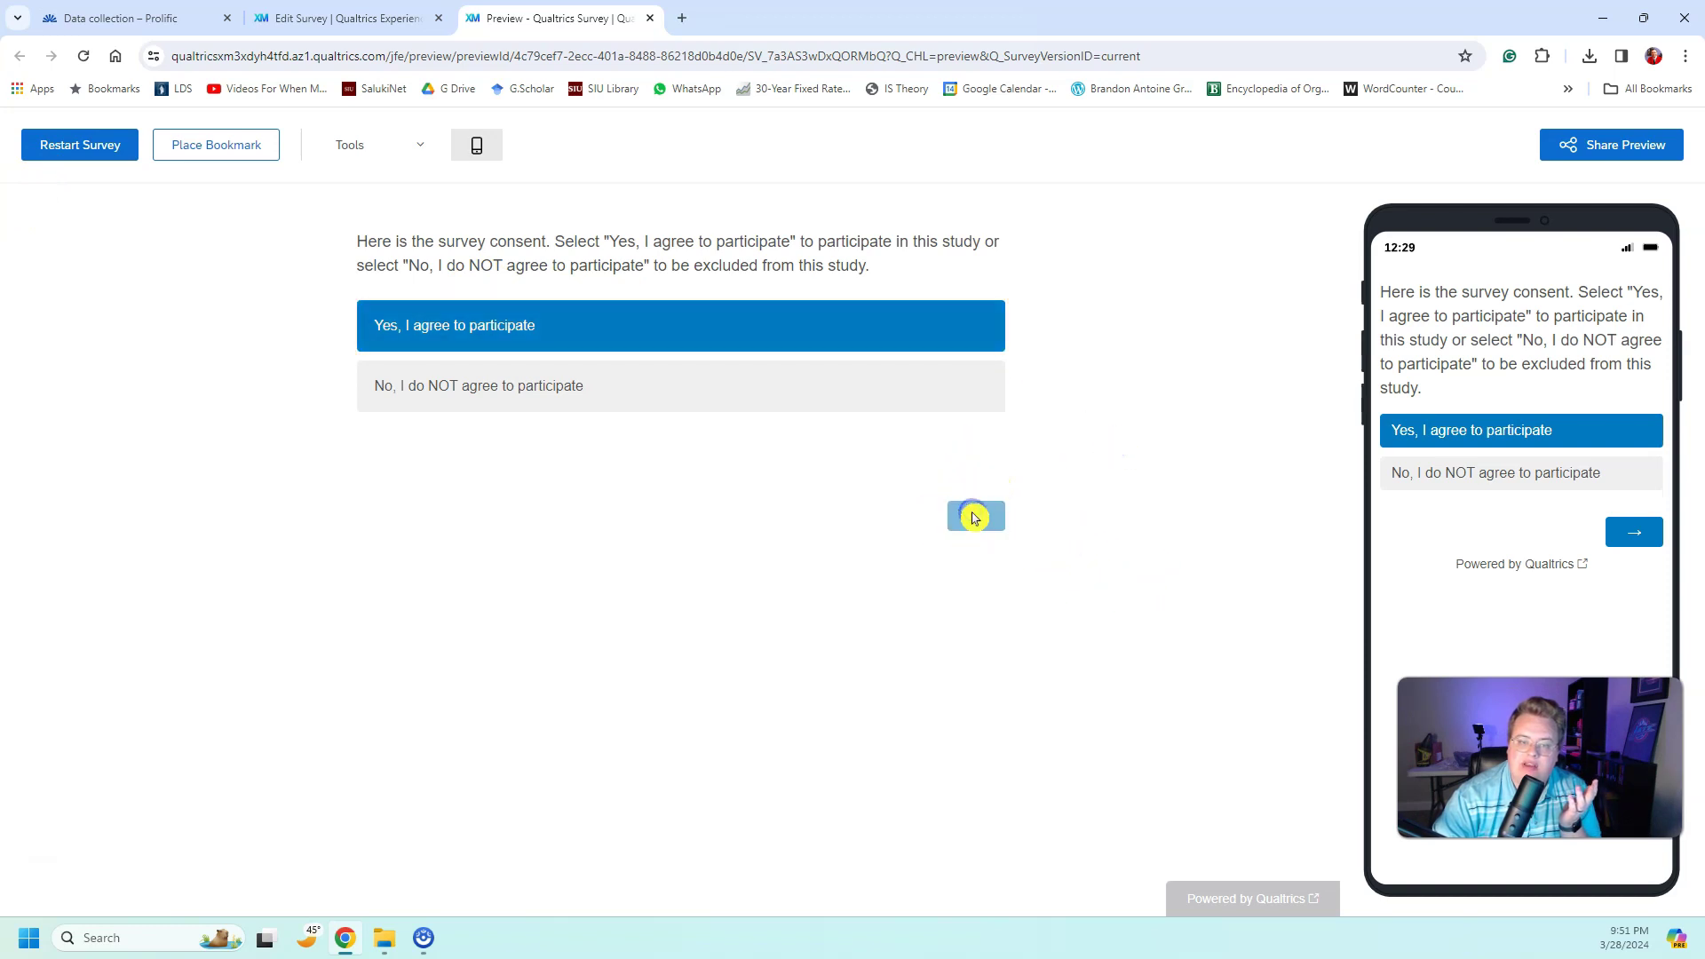
{"action": "left_click", "coordinate": [974, 517]}
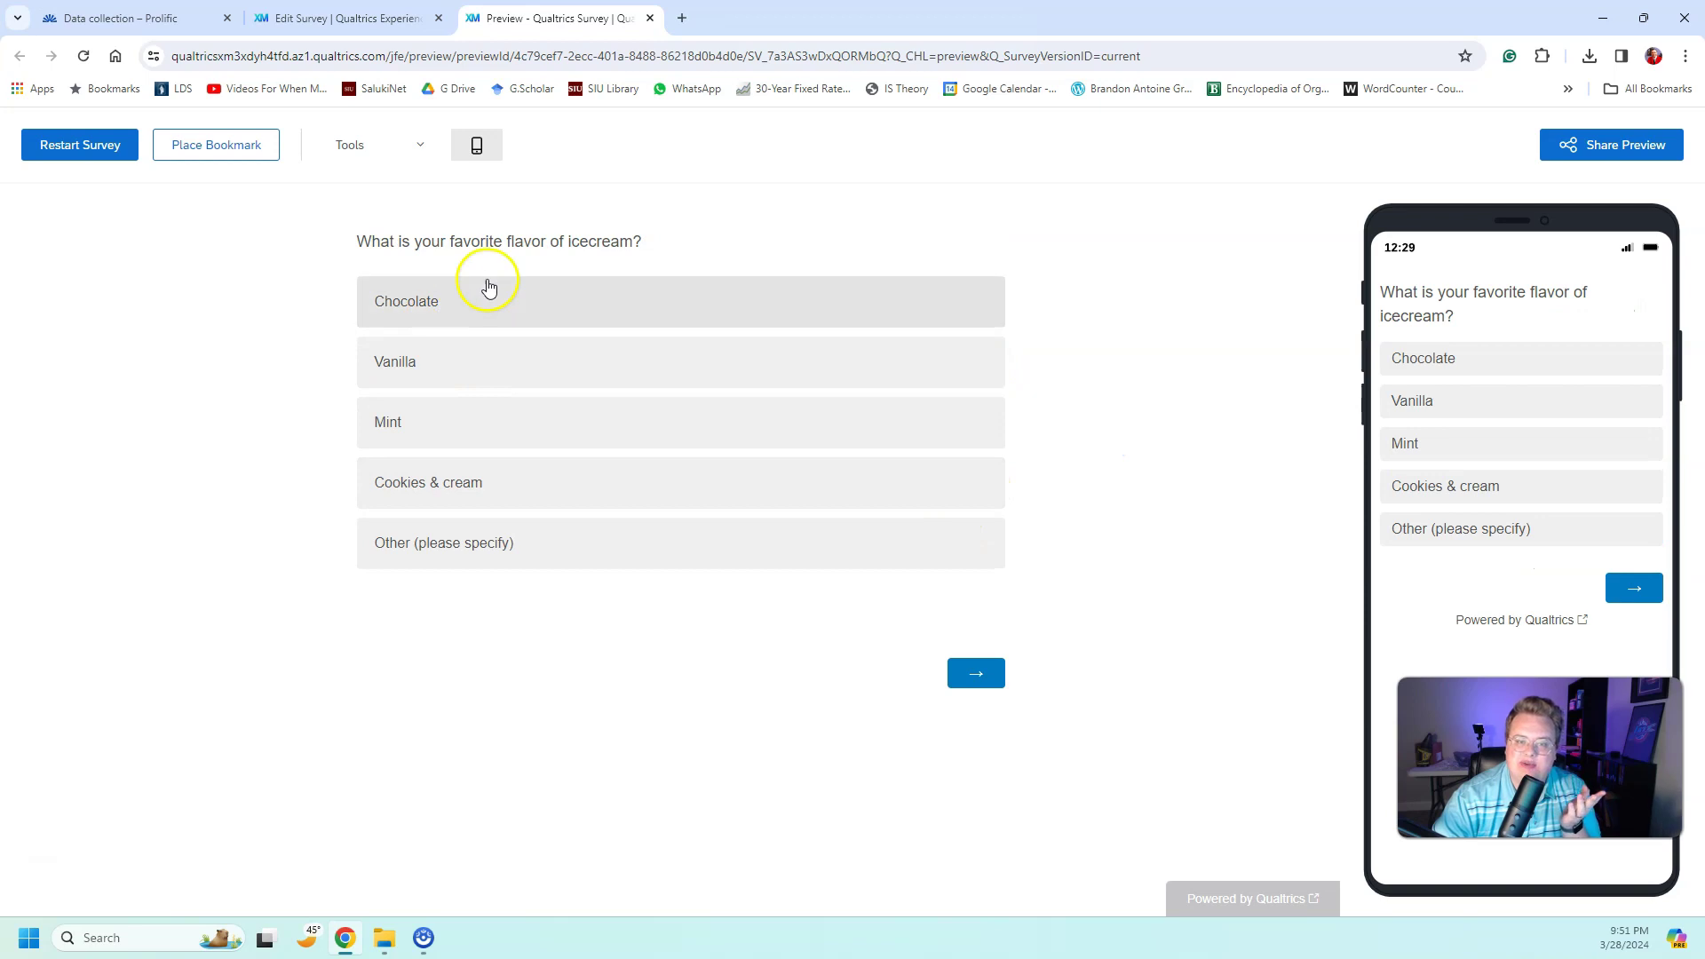
{"action": "left_click", "coordinate": [414, 464]}
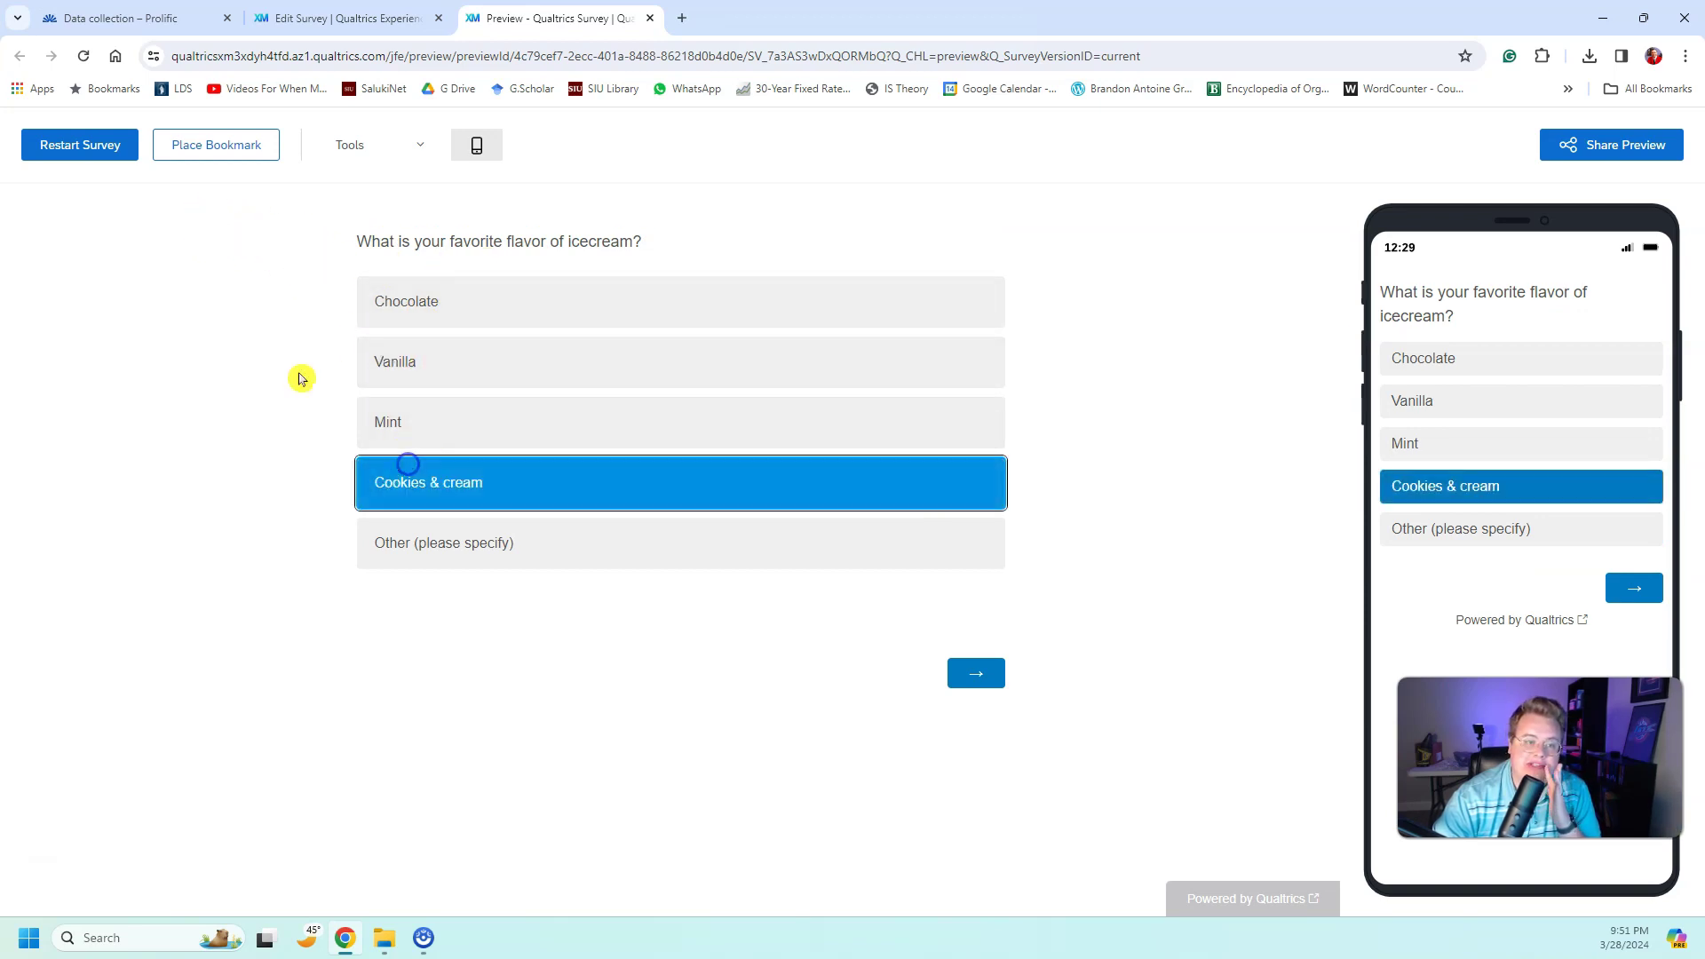
{"action": "left_click", "coordinate": [117, 158]}
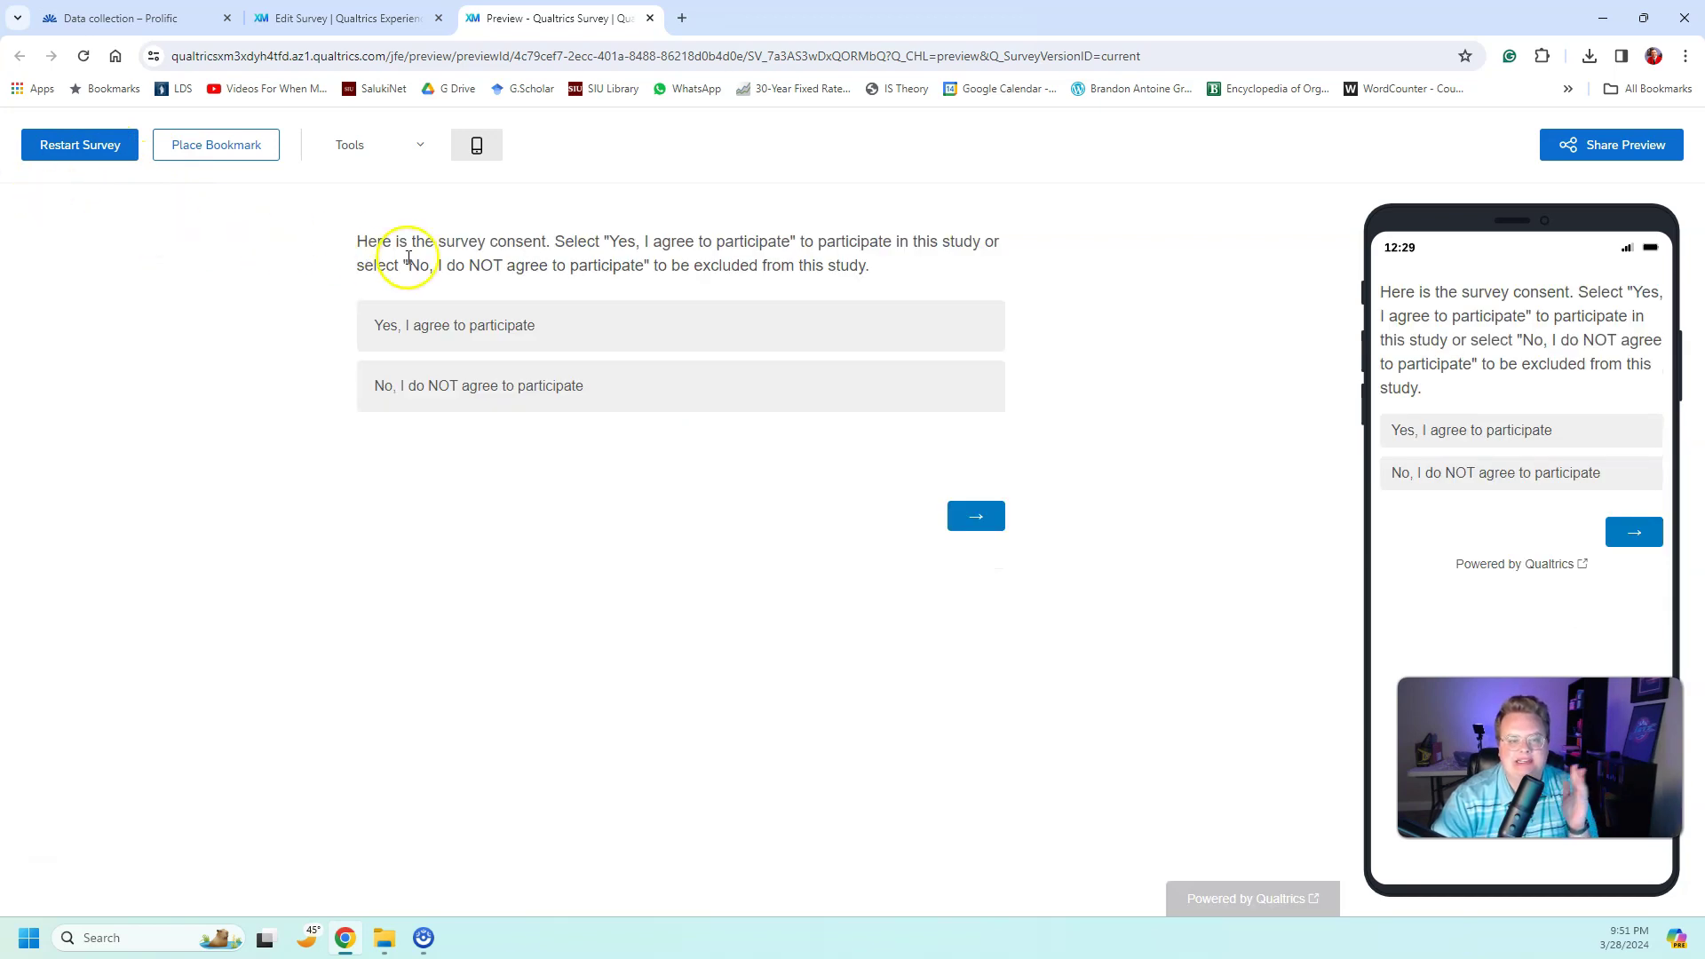
{"action": "left_click", "coordinate": [977, 518]}
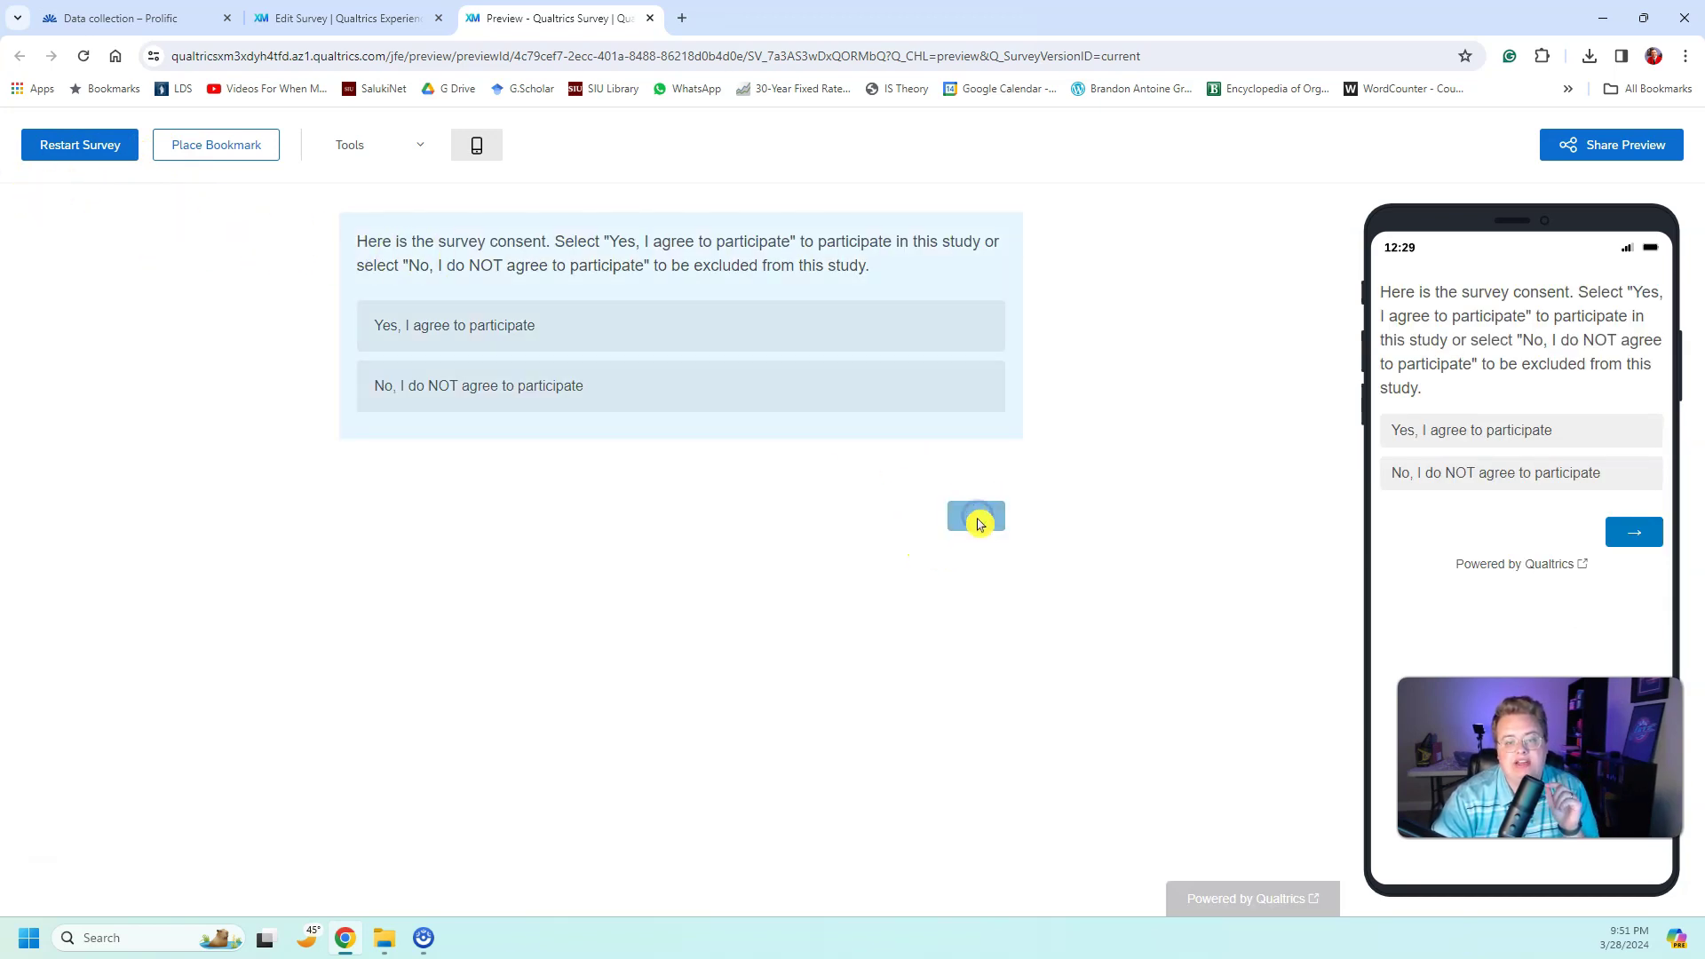